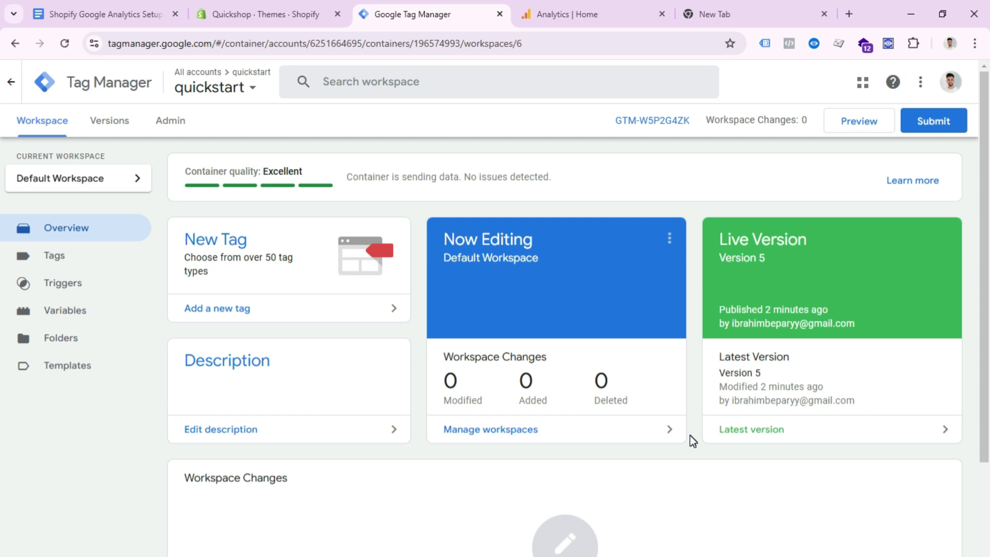
- Look over the Analytics, Shopify and Tag Manager tabs, settling on the Tag Manager workspace
key(ctrl+Tab)
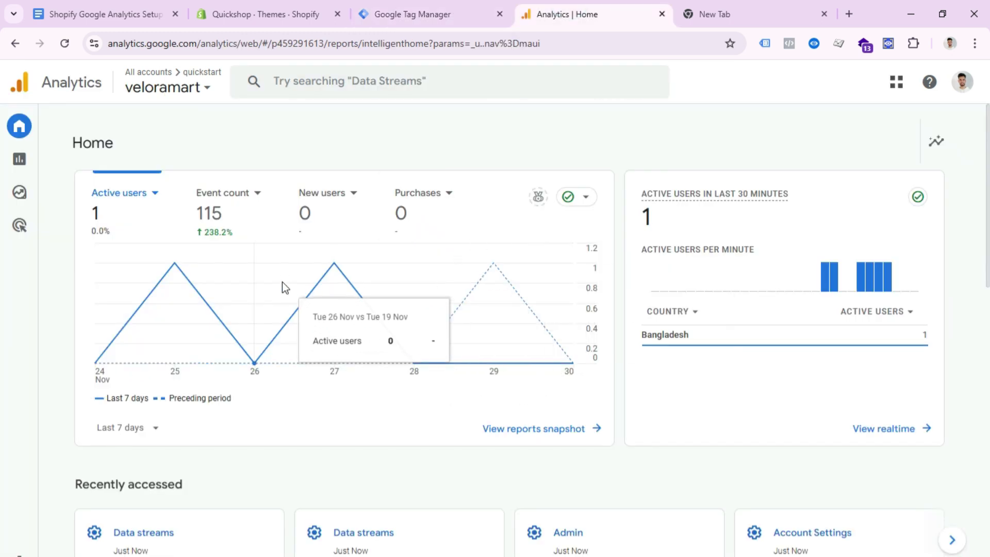
key(ctrl+shift+Tab)
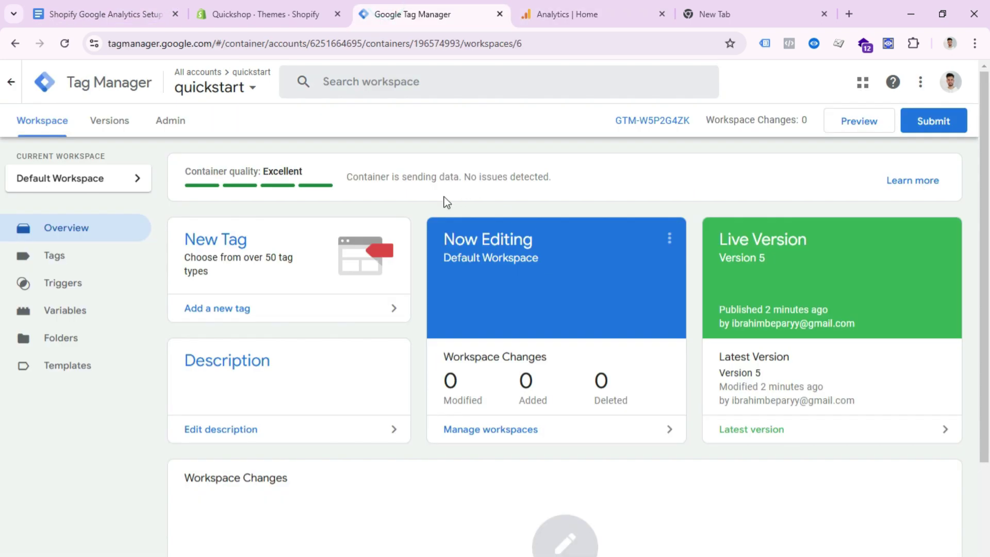
key(ctrl+shift+Tab)
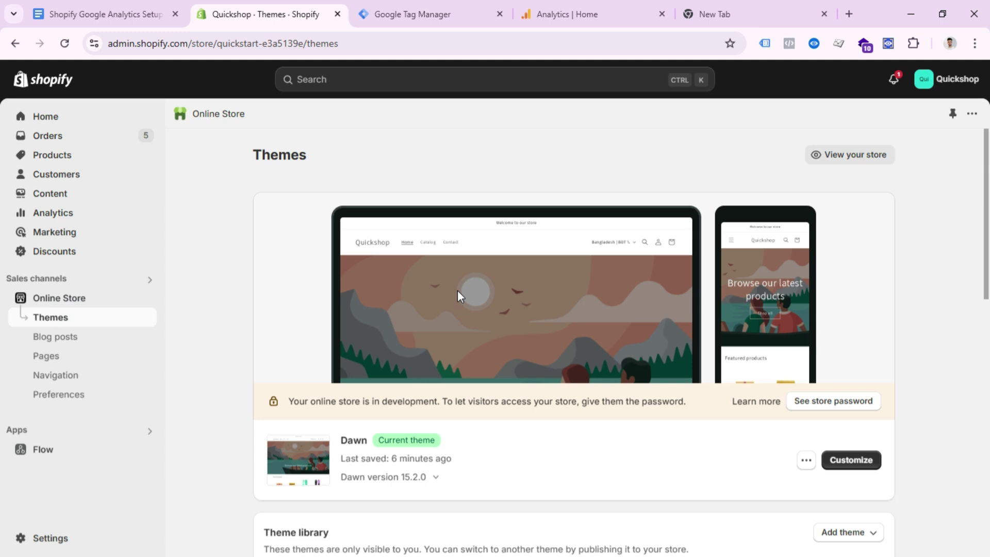
key(ctrl+Tab)
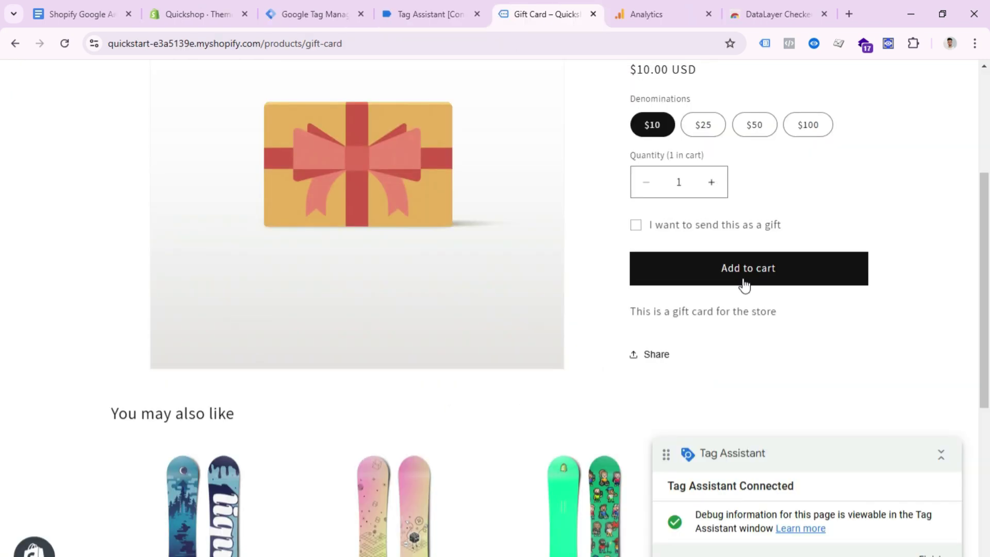
click(742, 279)
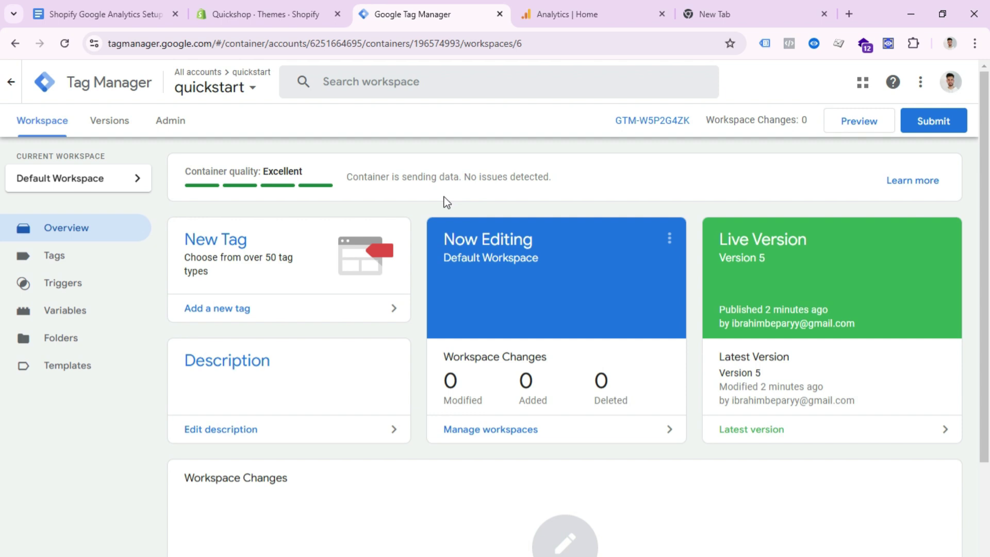
key(ctrl+Tab)
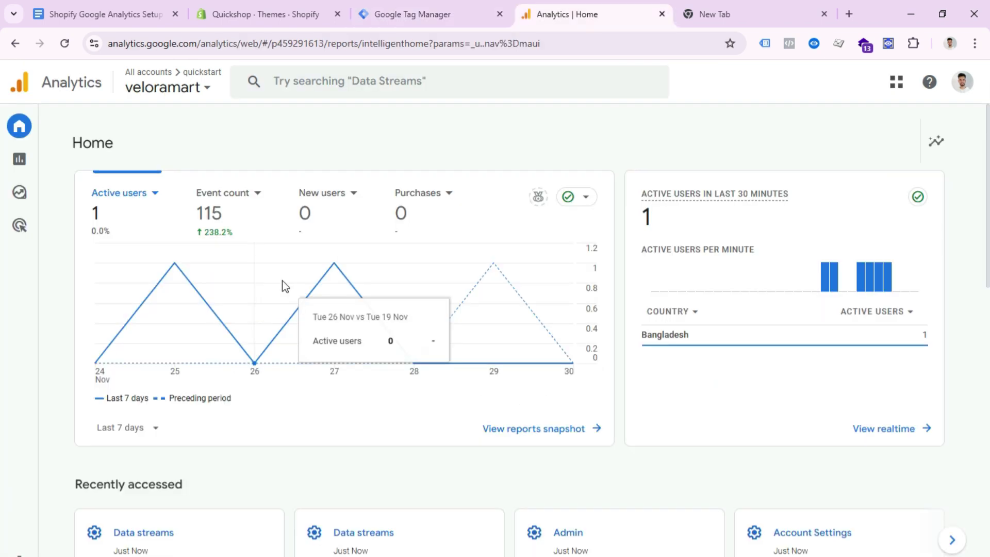
key(ctrl+shift+Tab)
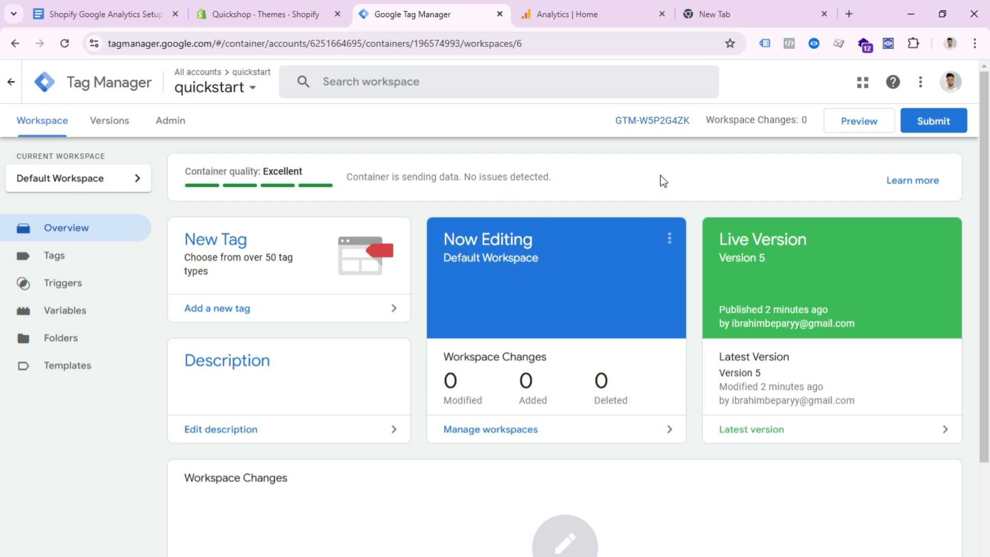
- Copy the GTM-W5P2G4ZK head installation snippet and go back to the Shopify themes page
click(656, 118)
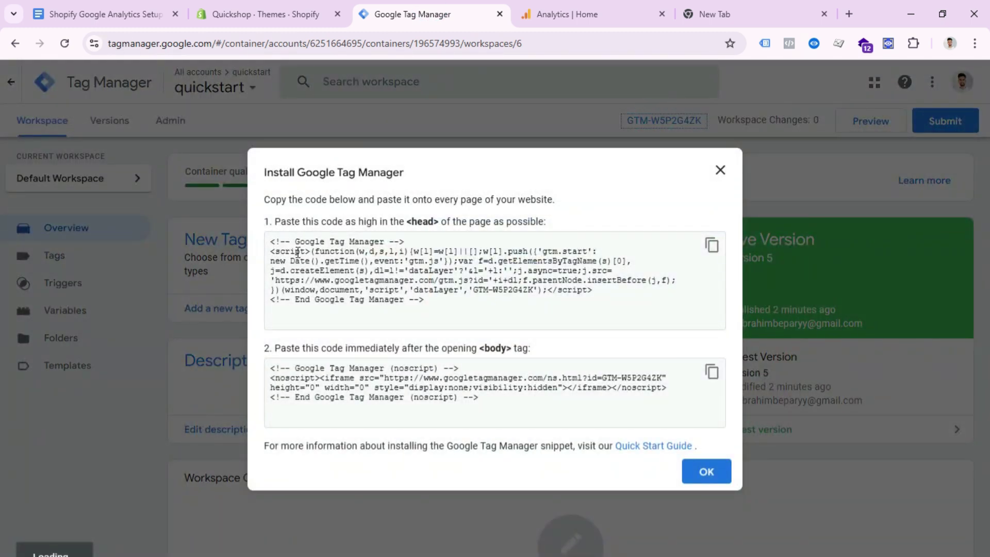
key(ctrl+shift+Tab)
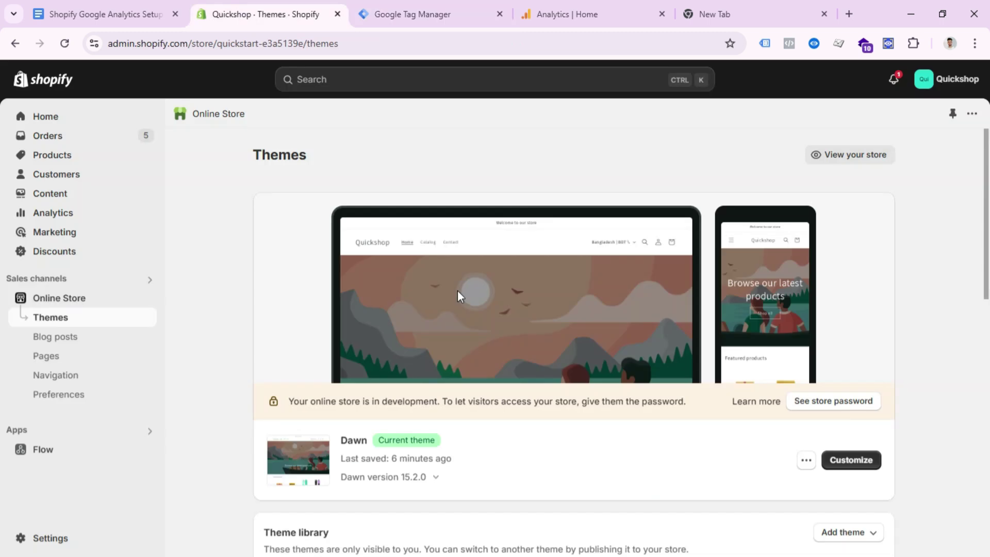
key(ctrl+Tab)
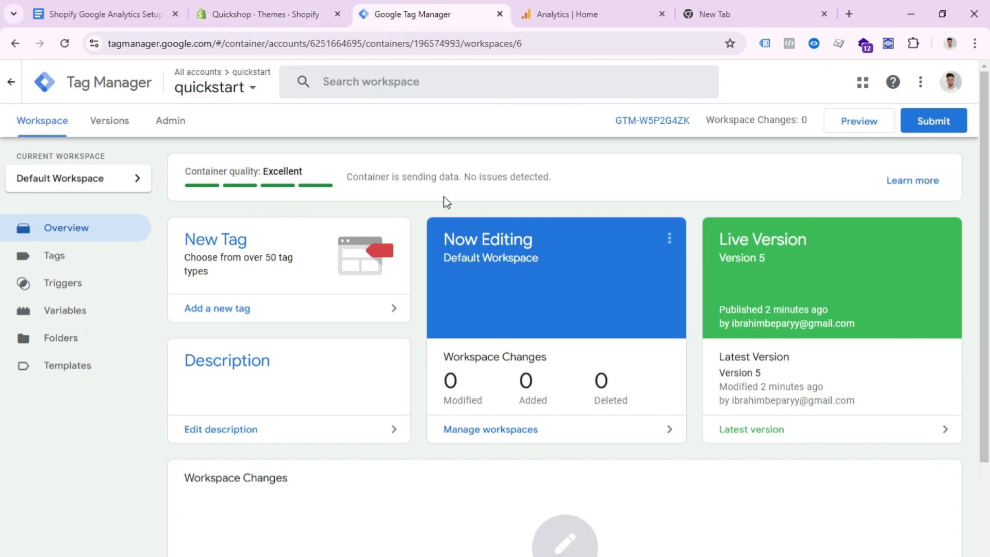
click(652, 120)
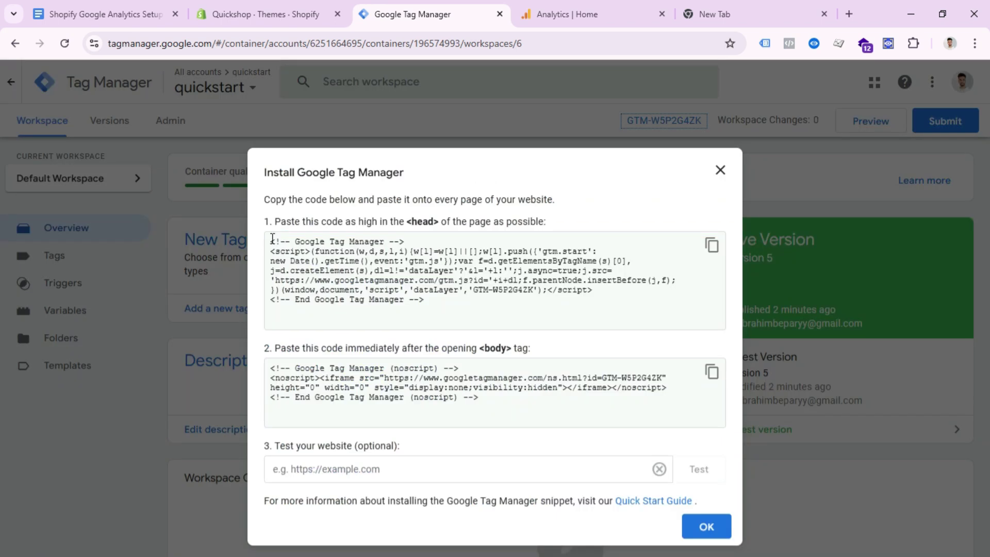
drag(269, 241, 437, 300)
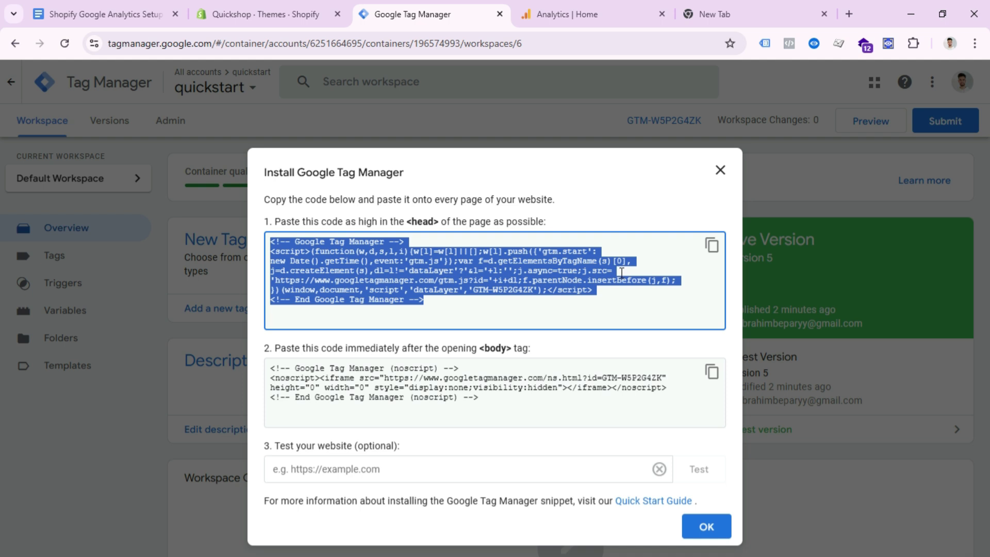
click(712, 246)
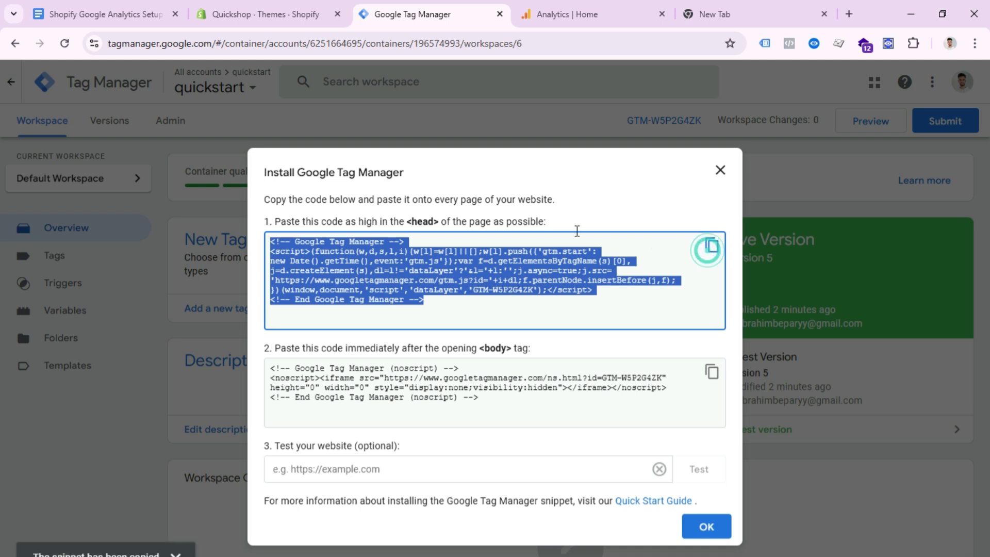
click(266, 14)
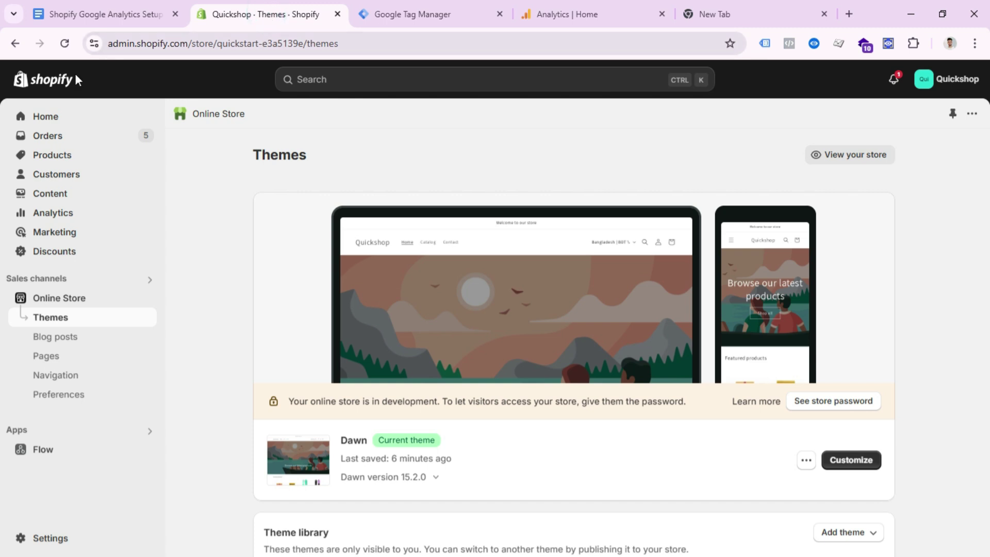
- Reload the Shopify themes page and open the Dawn theme's code editor
click(65, 298)
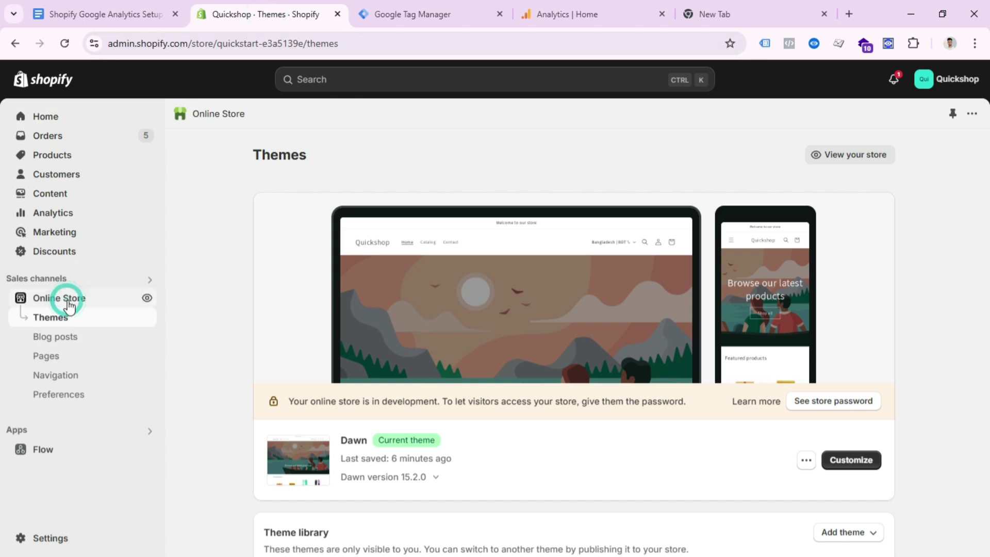
click(63, 319)
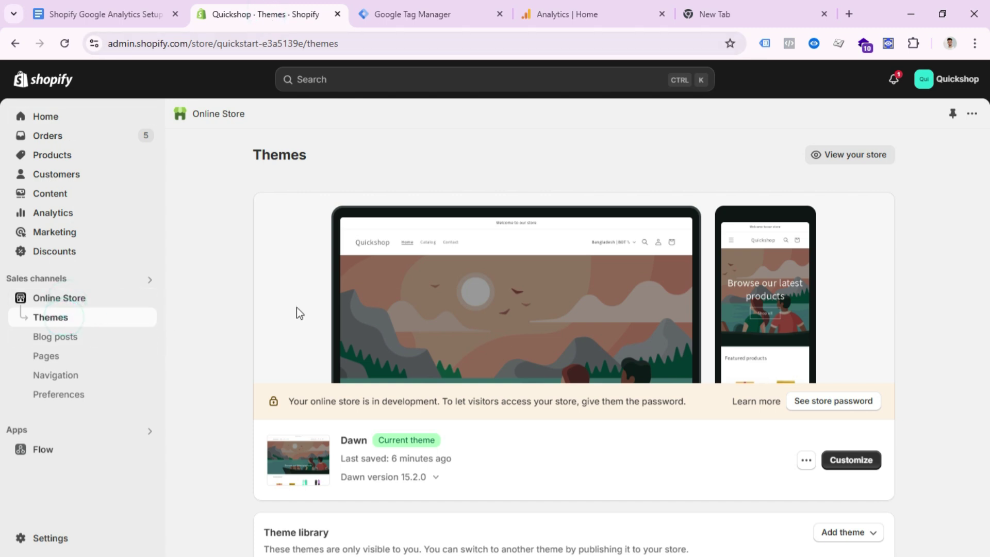
click(805, 461)
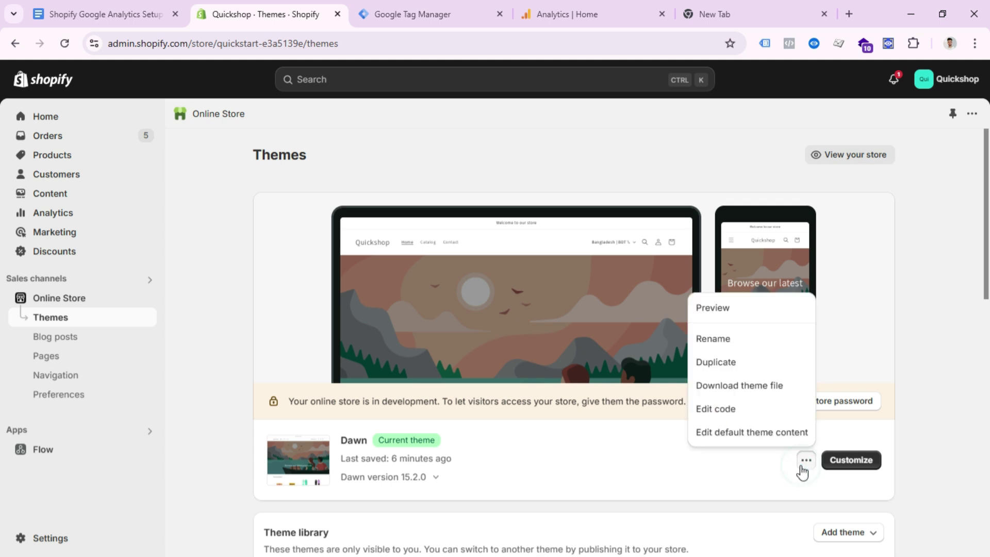
click(718, 408)
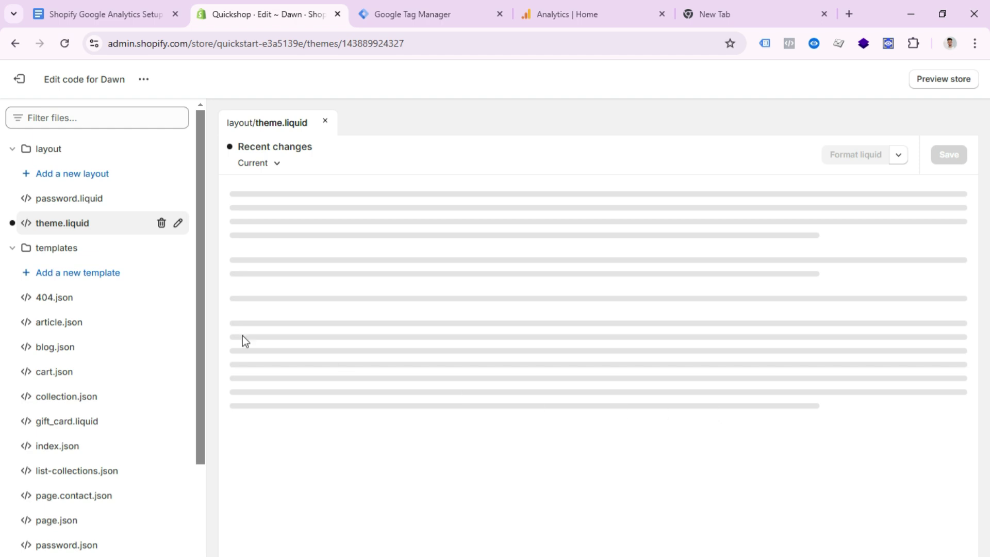
- Paste the GTM head script on a new line right after <head> in layout/theme.liquid
click(70, 231)
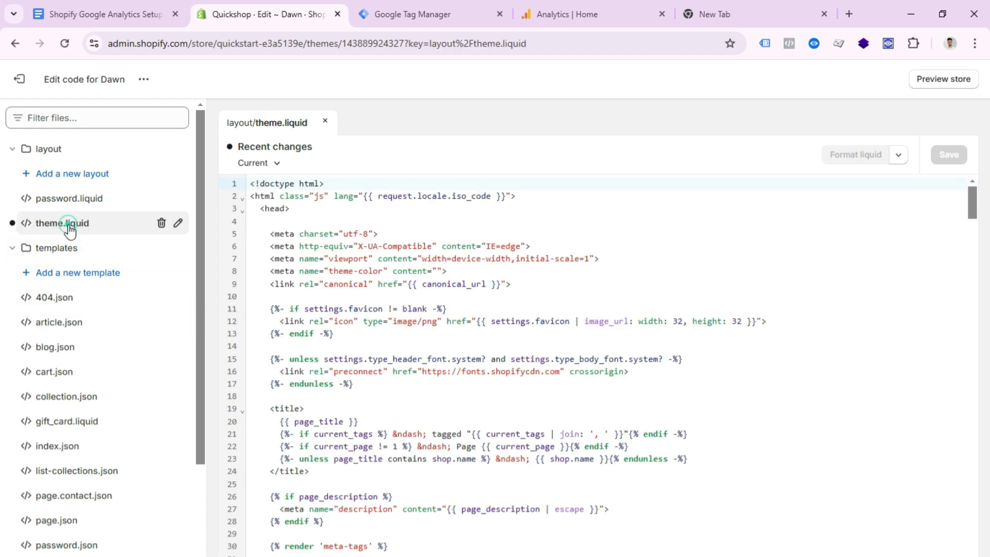
click(265, 209)
click(317, 209)
key(Return)
key(Return)
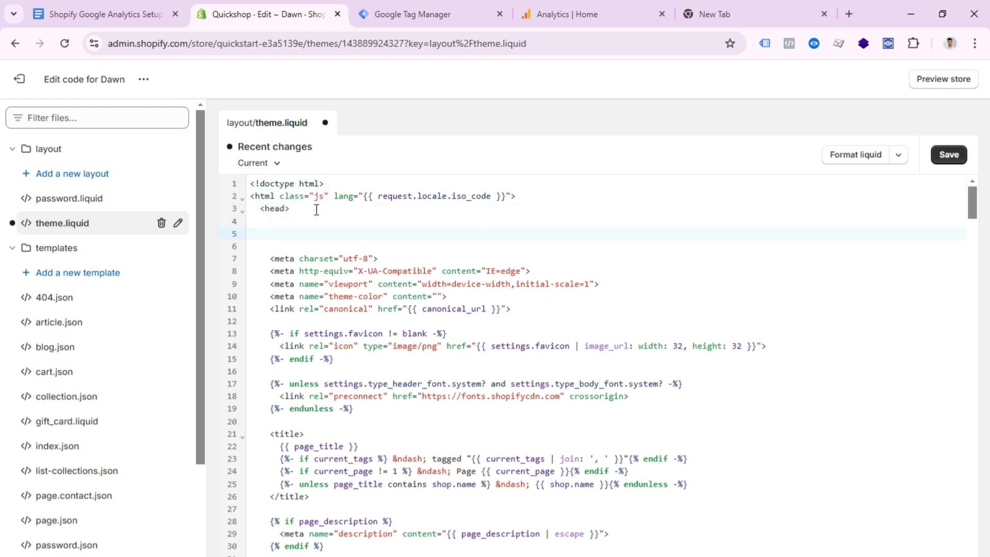
key(ctrl+v)
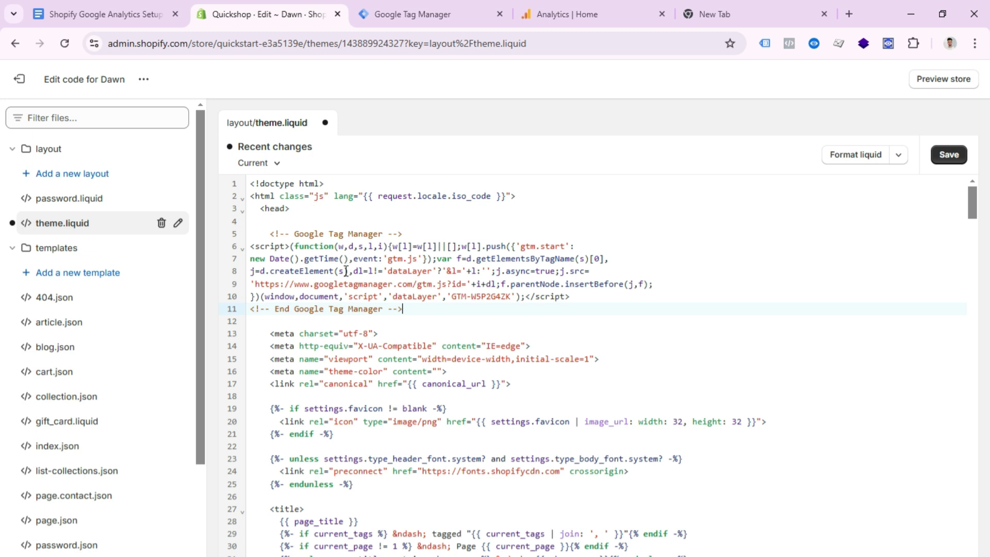
- Search theme.liquid for '<body' and open a blank line after the skip link
click(401, 357)
key(ctrl+f)
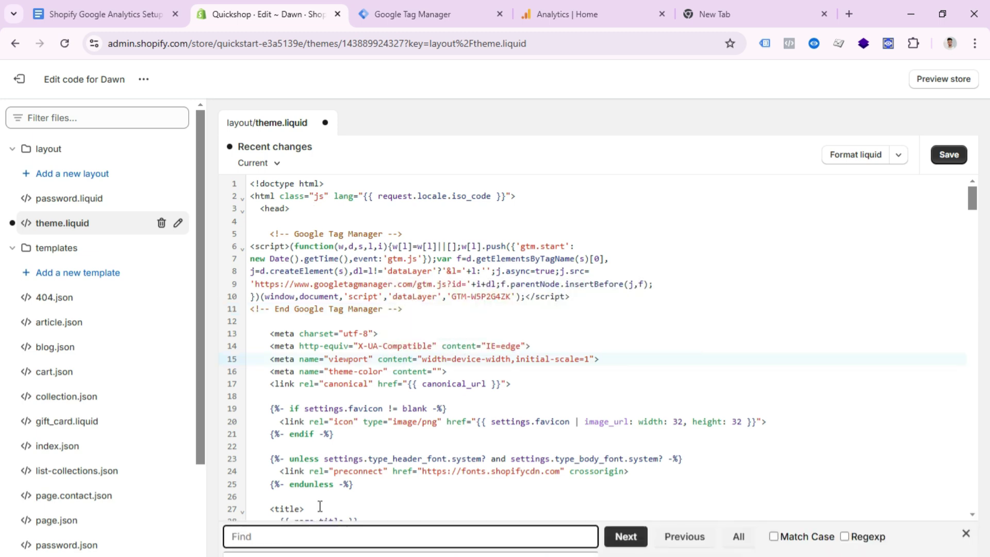
text(<body)
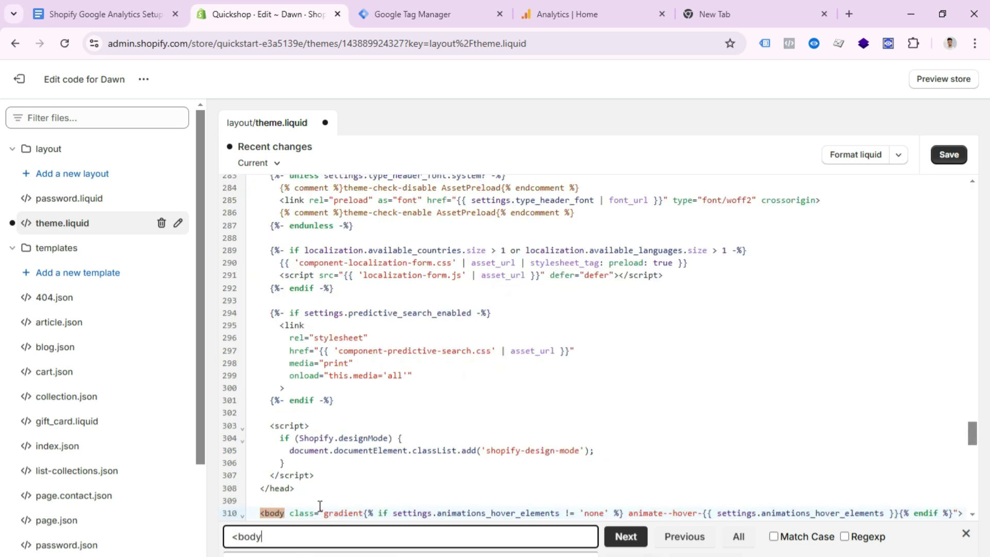
scroll(385, 400, down, 5)
click(308, 309)
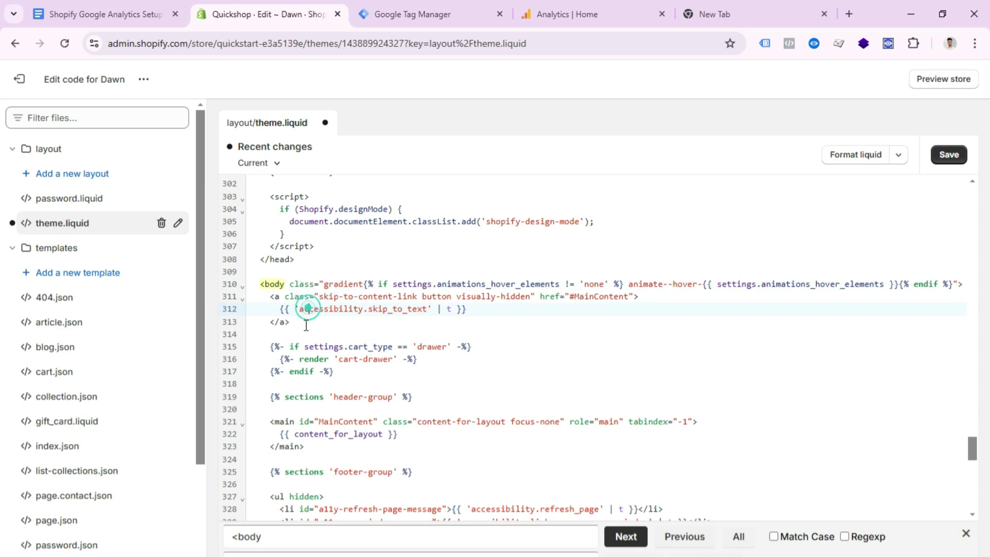
click(306, 324)
key(Return)
key(Return)
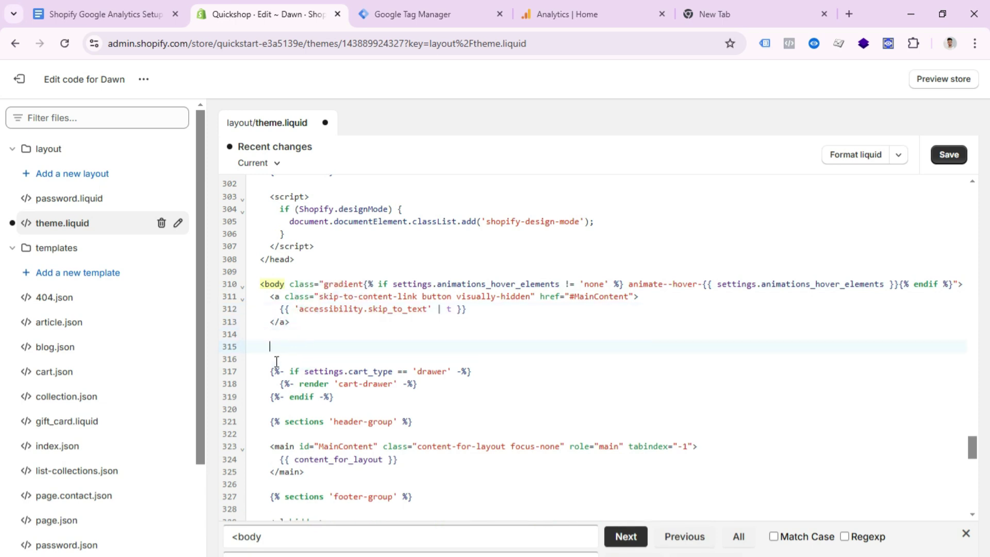
- Copy the GTM noscript body snippet, paste it there, and save theme.liquid
click(383, 11)
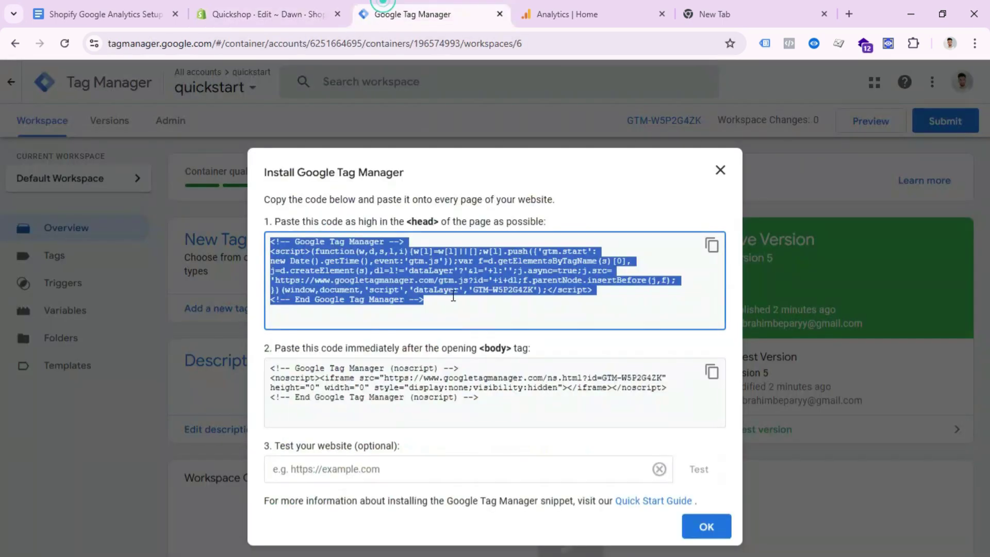
click(711, 372)
click(269, 14)
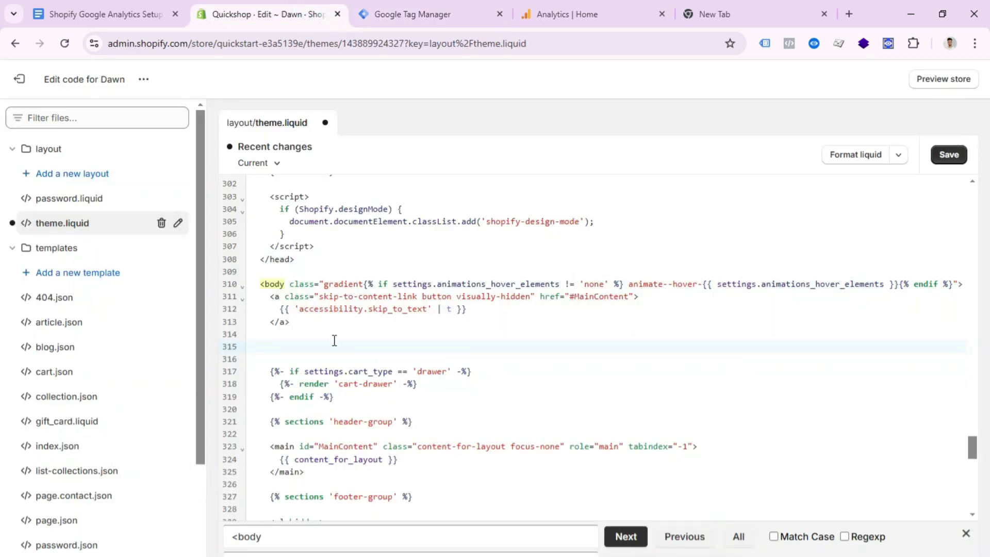
key(ctrl+v)
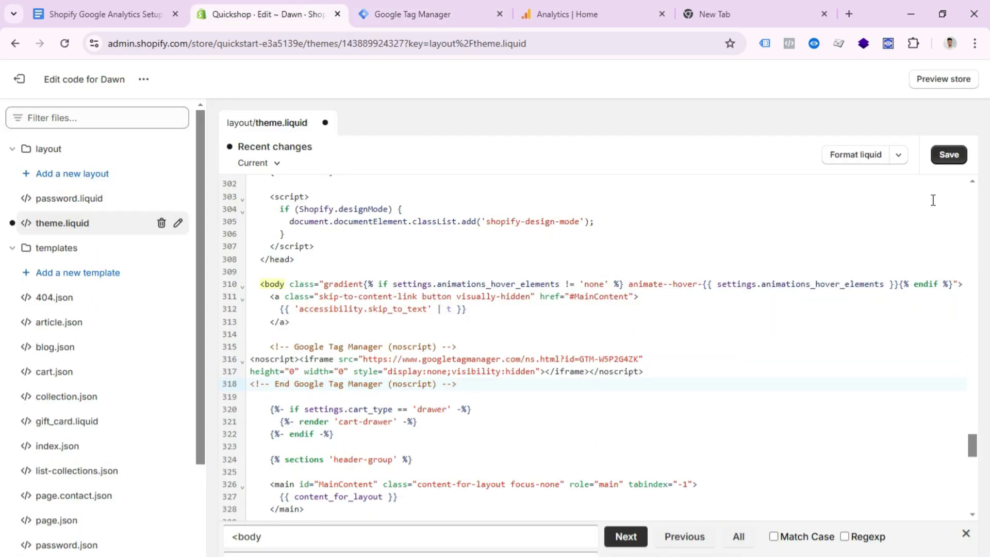
click(949, 154)
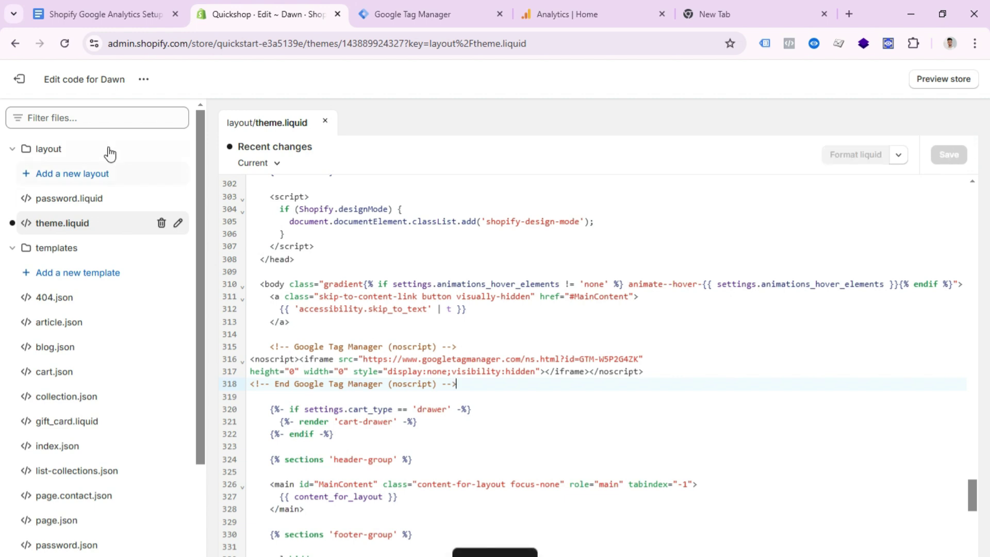
click(19, 79)
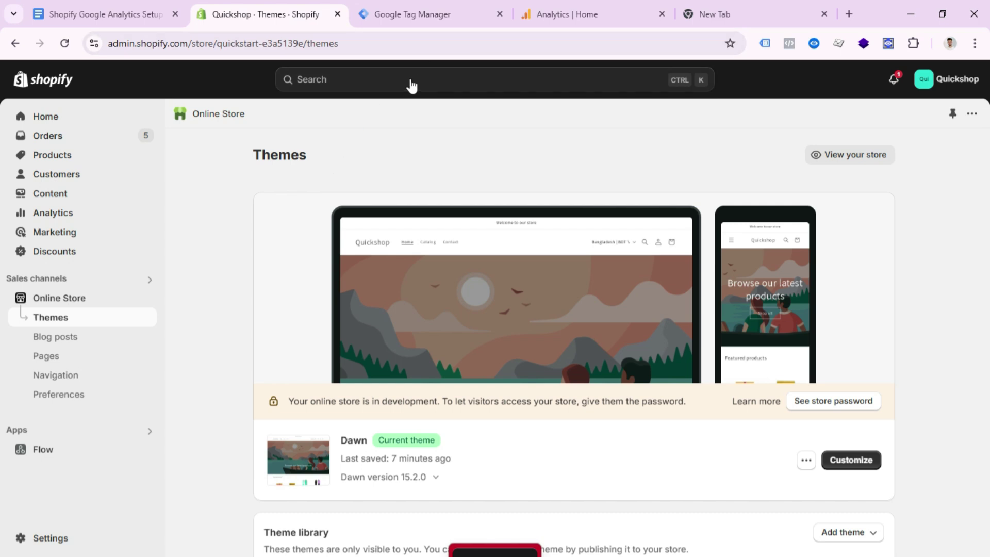
- Return to the Tag Manager workspace and dismiss the install instructions dialog
click(420, 12)
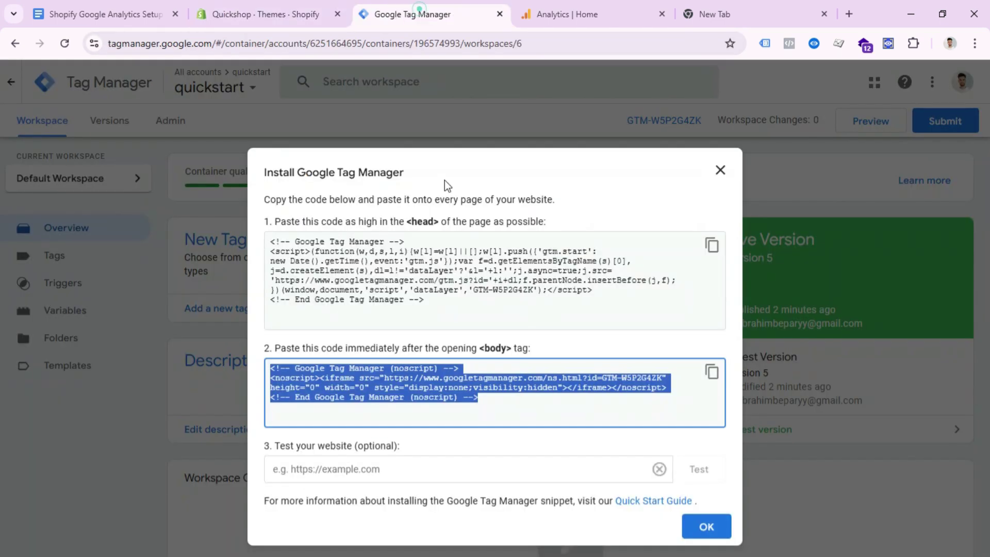
click(273, 16)
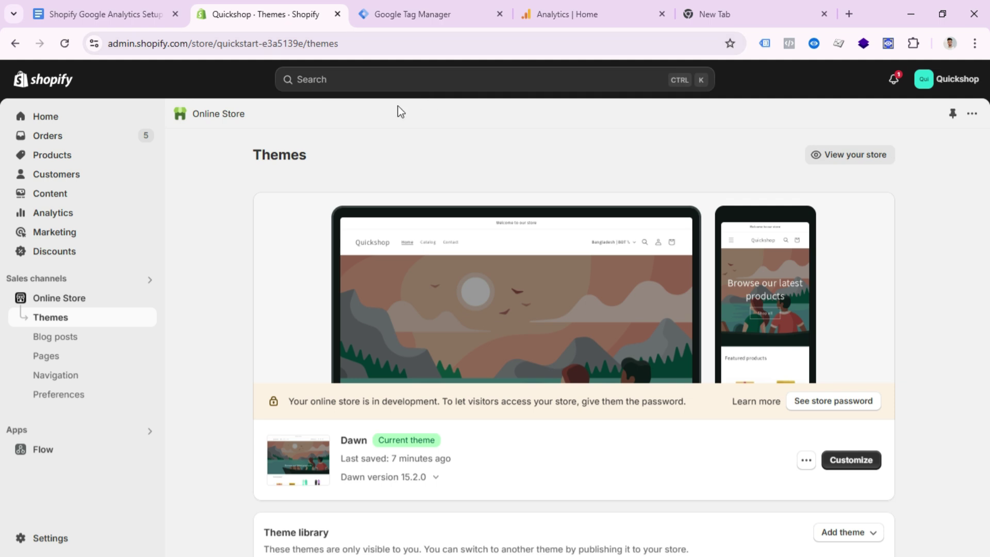
click(412, 14)
click(715, 530)
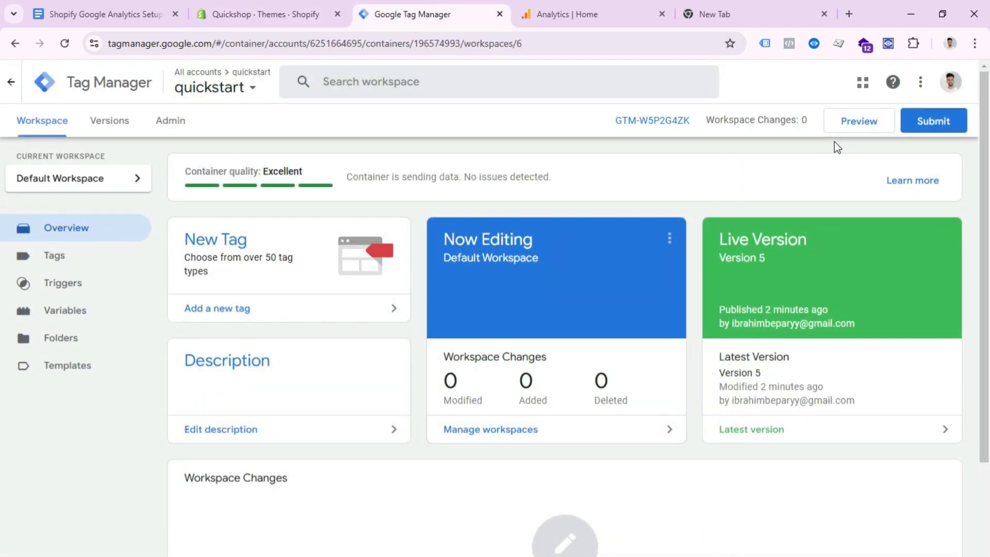
- Preview the container, connect Tag Assistant to the Quickshop store URL, and acknowledge the connection
click(855, 126)
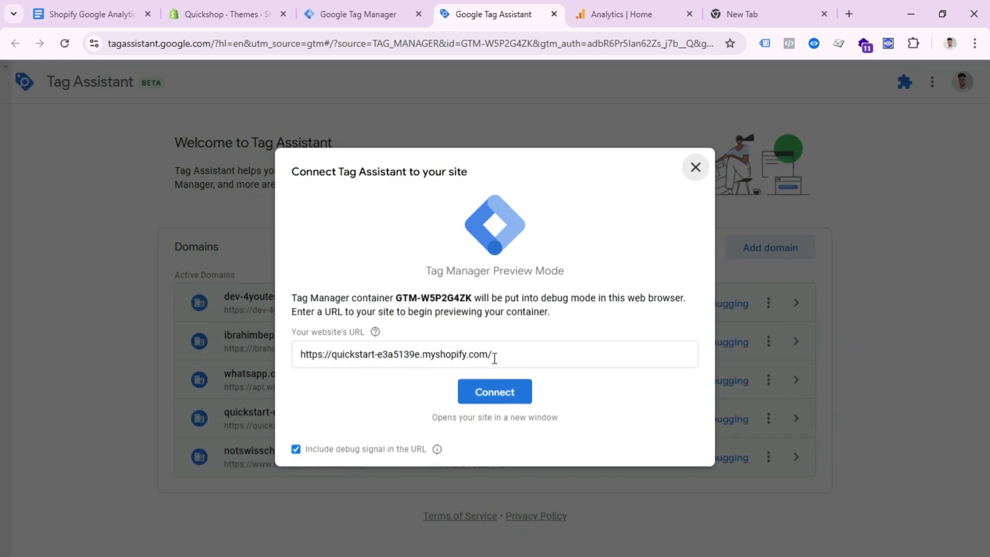
click(500, 397)
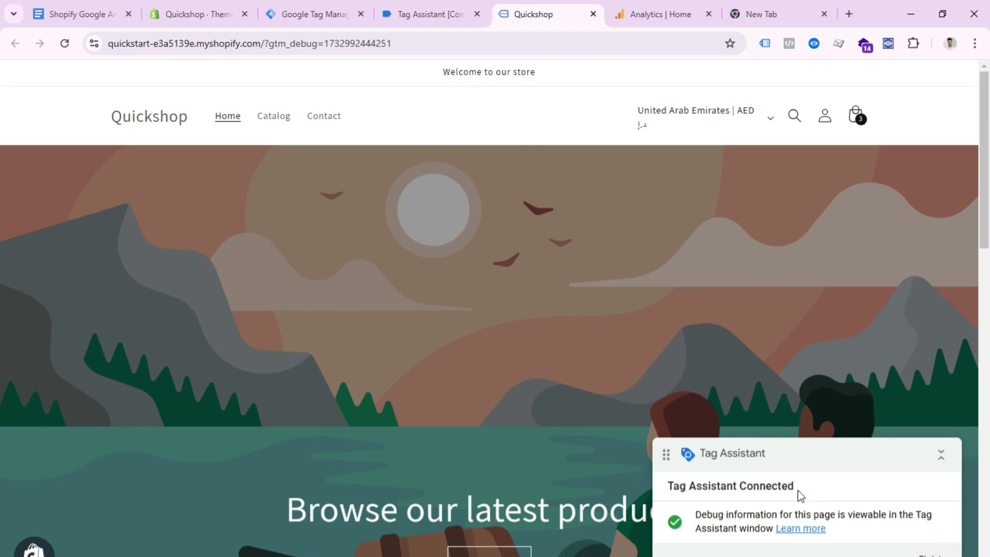
click(438, 14)
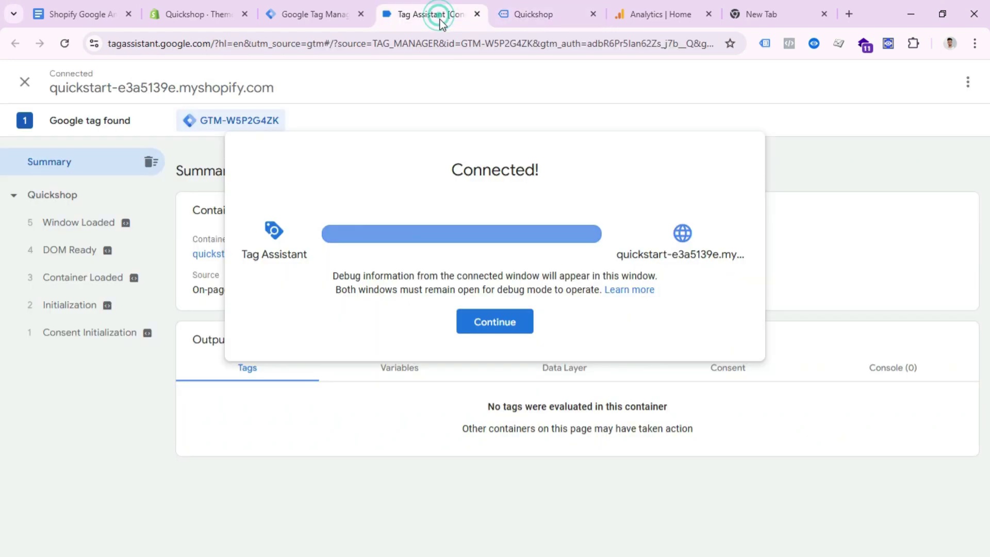
click(501, 316)
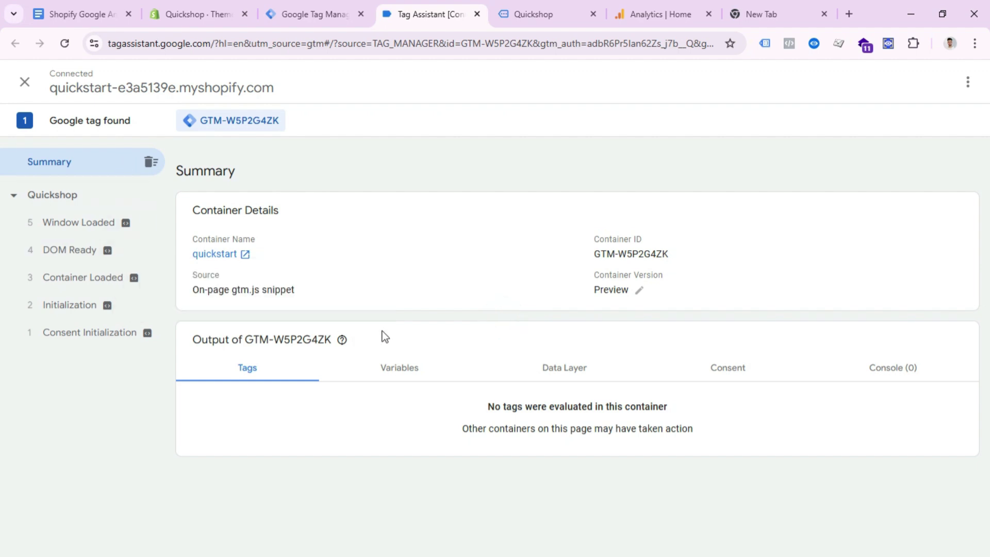
click(319, 4)
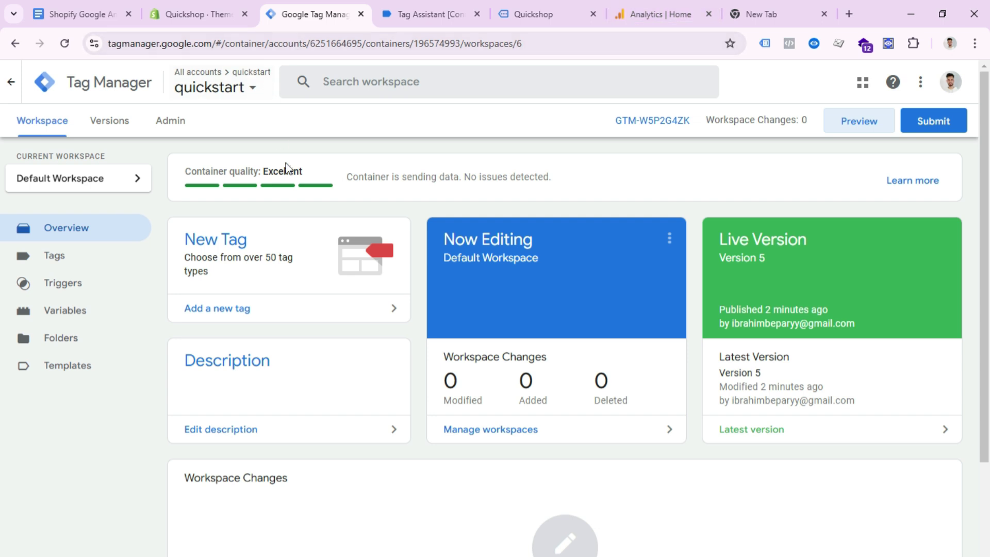
- Close the Tag Assistant and store preview tabs and bring up Google Analytics
click(477, 14)
click(477, 14)
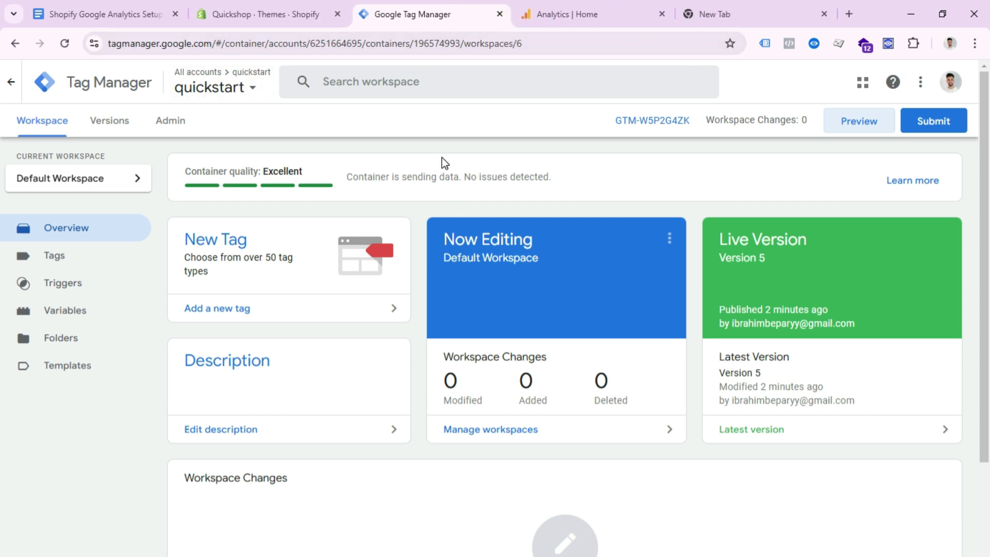
click(563, 11)
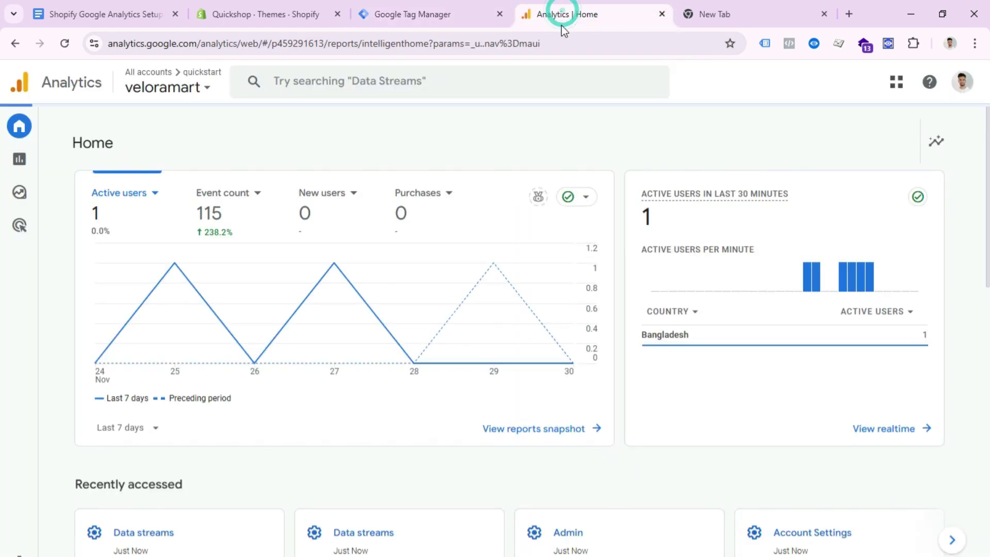
key(ctrl+2)
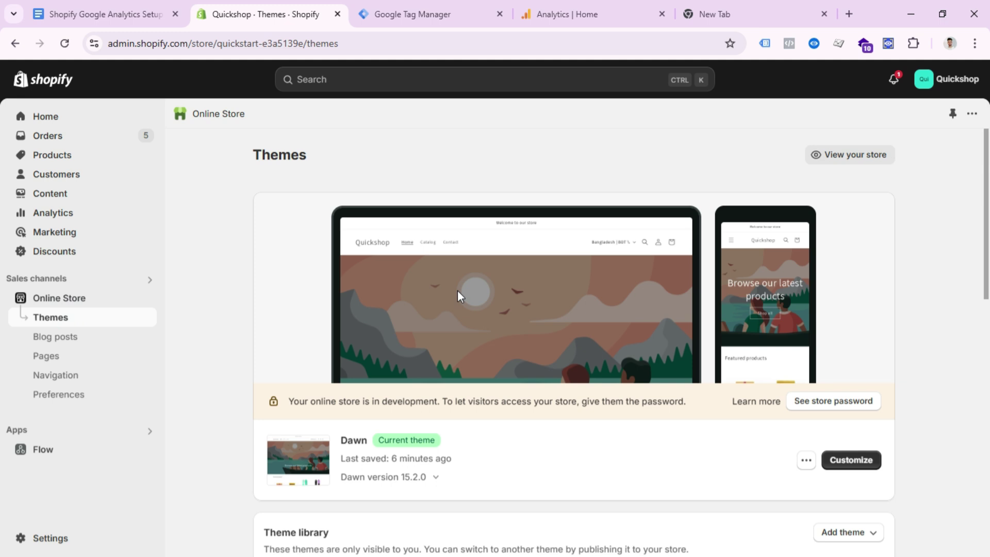
key(ctrl+4)
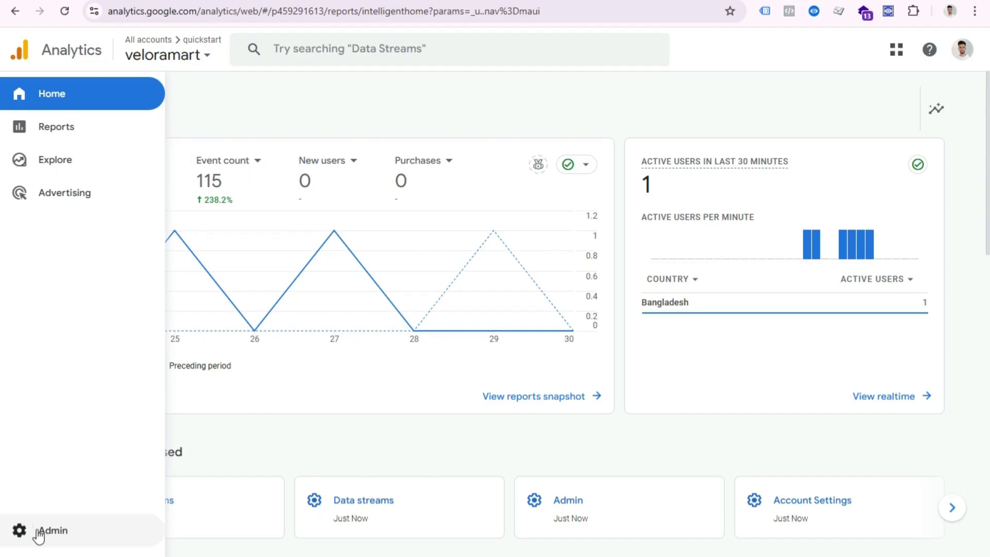
- Copy the quickstart web stream's Measurement ID from Admin > Data streams
click(38, 533)
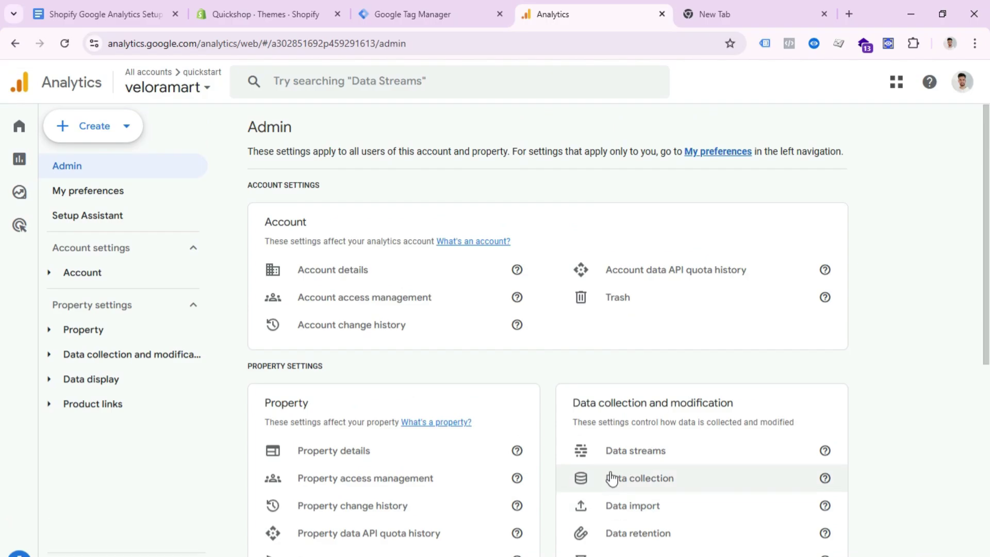
click(653, 454)
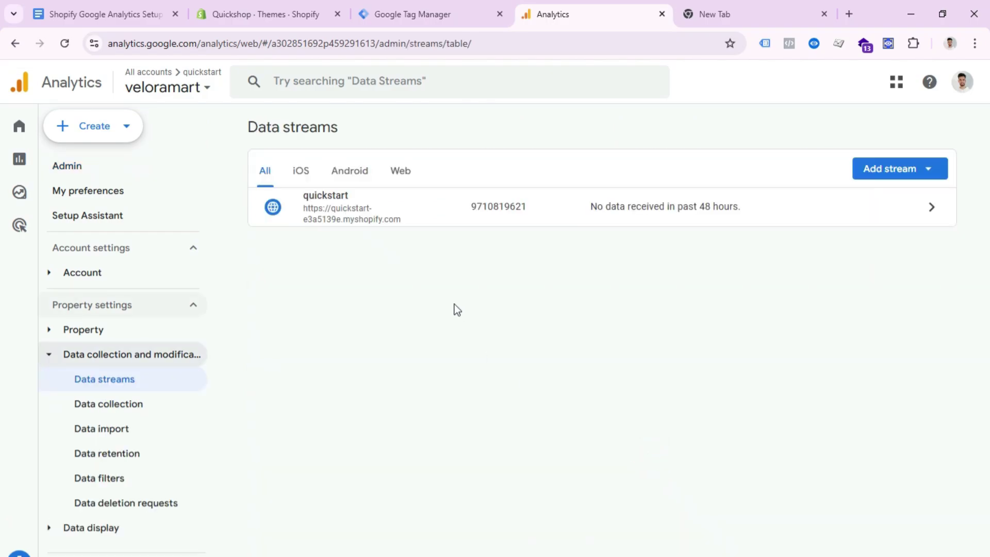
click(458, 218)
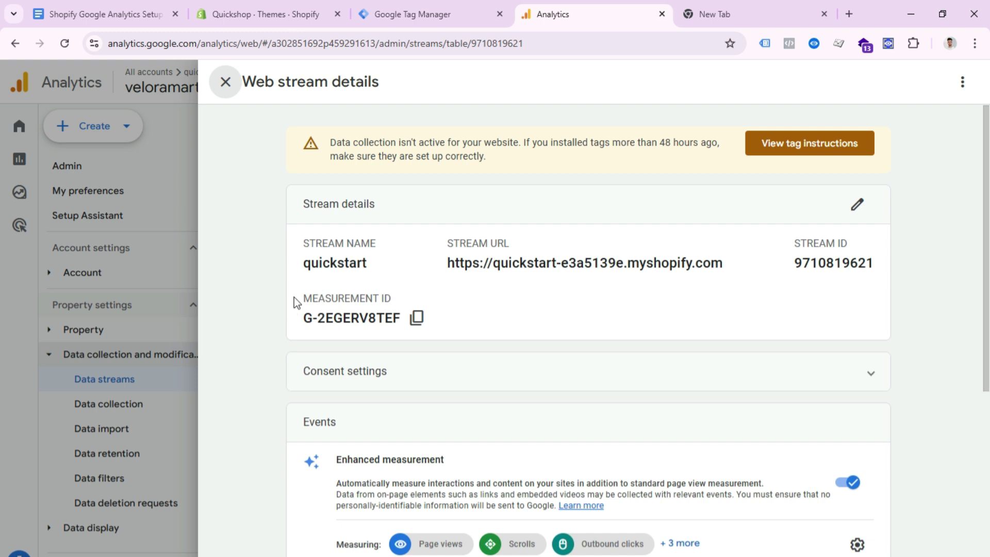
click(417, 325)
click(417, 325)
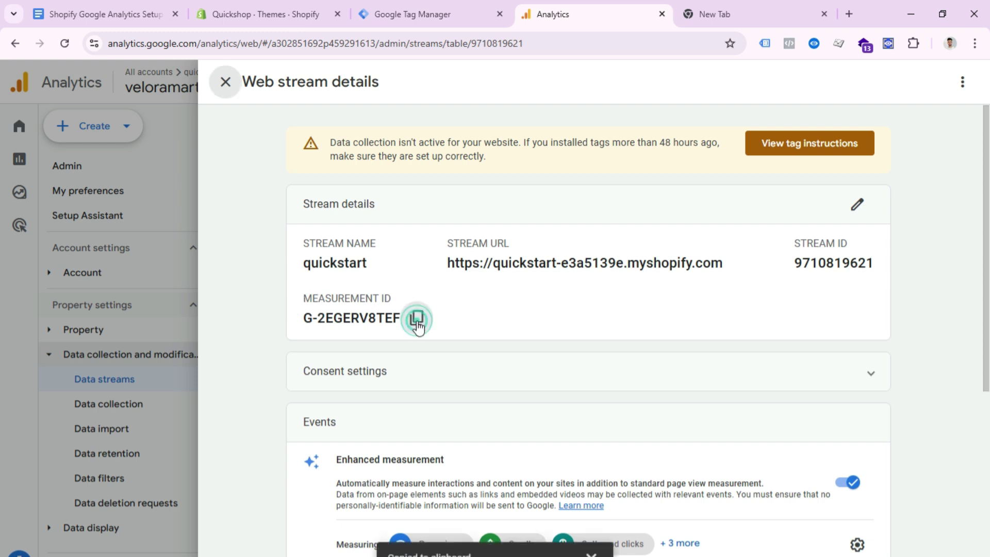
click(436, 15)
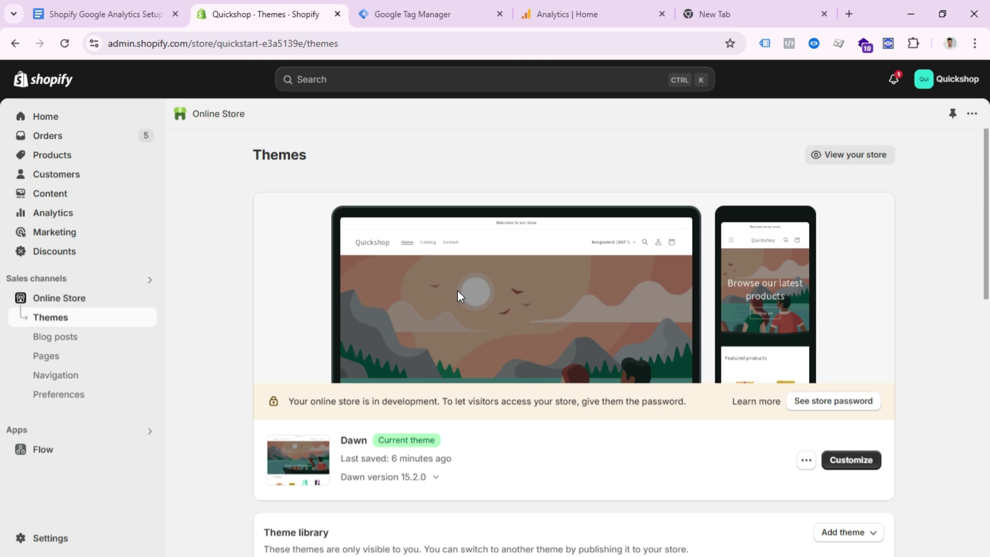
- Switch to the Analytics tab and then back to the Tag Manager workspace
key(ctrl+4)
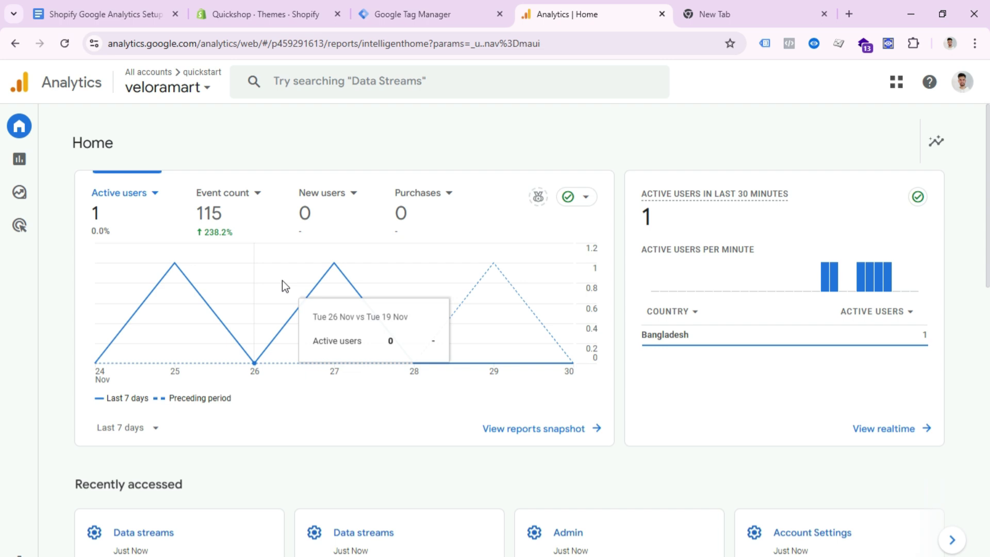
key(ctrl+3)
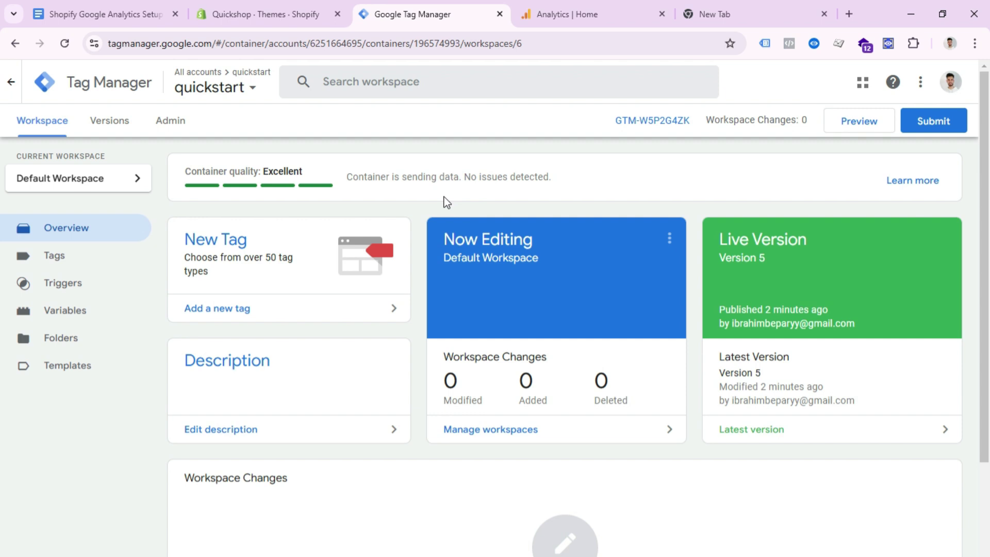
- Start a new Constant user-defined variable with the copied Measurement ID as its value
click(135, 258)
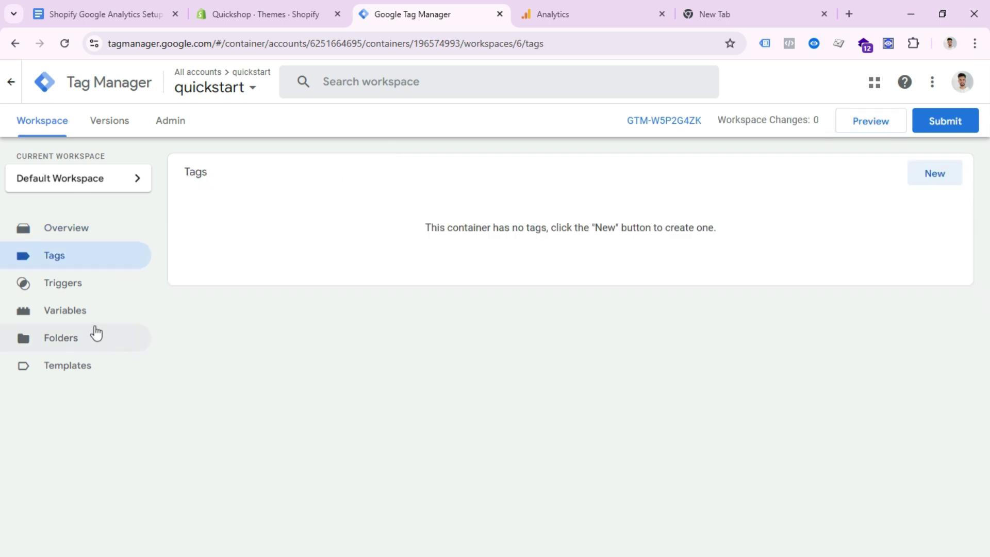
click(91, 319)
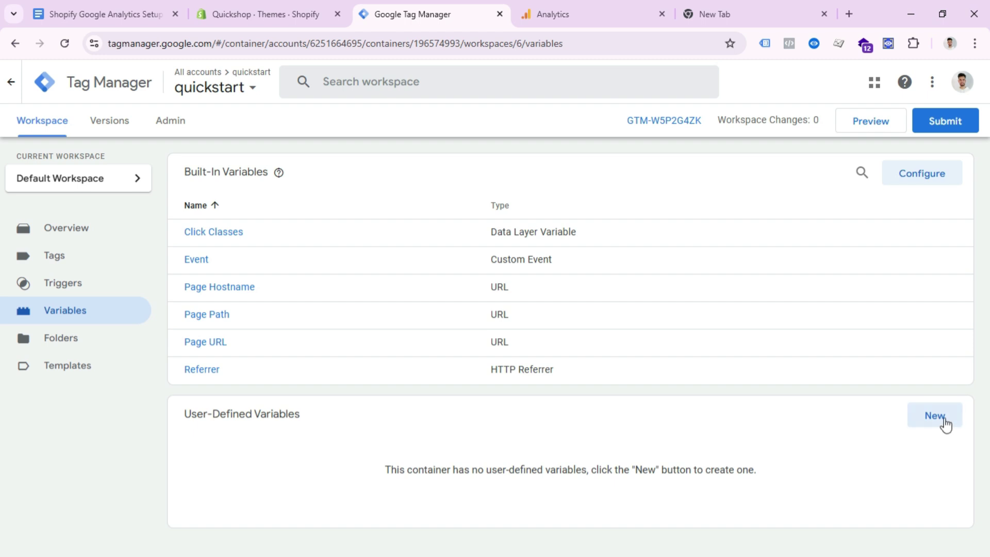
click(945, 421)
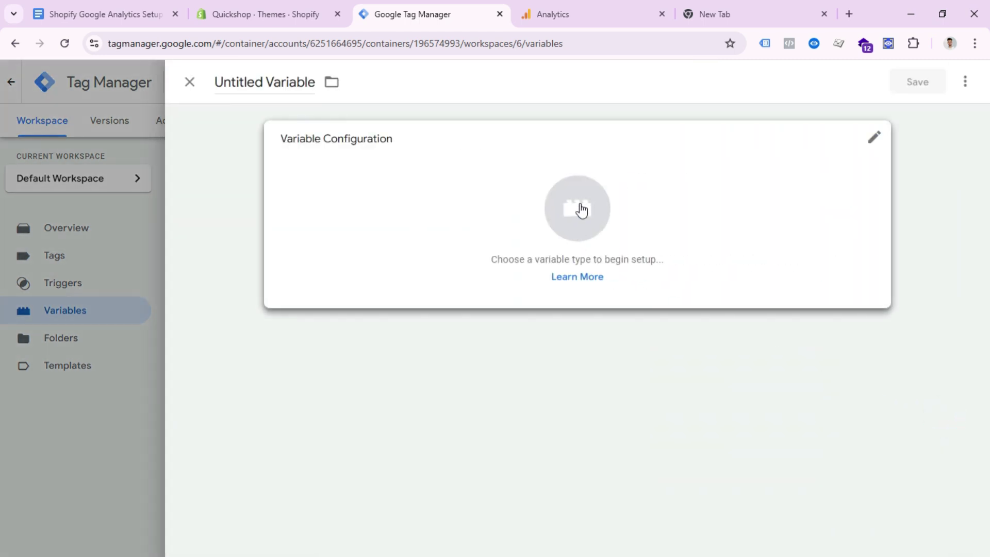
click(580, 209)
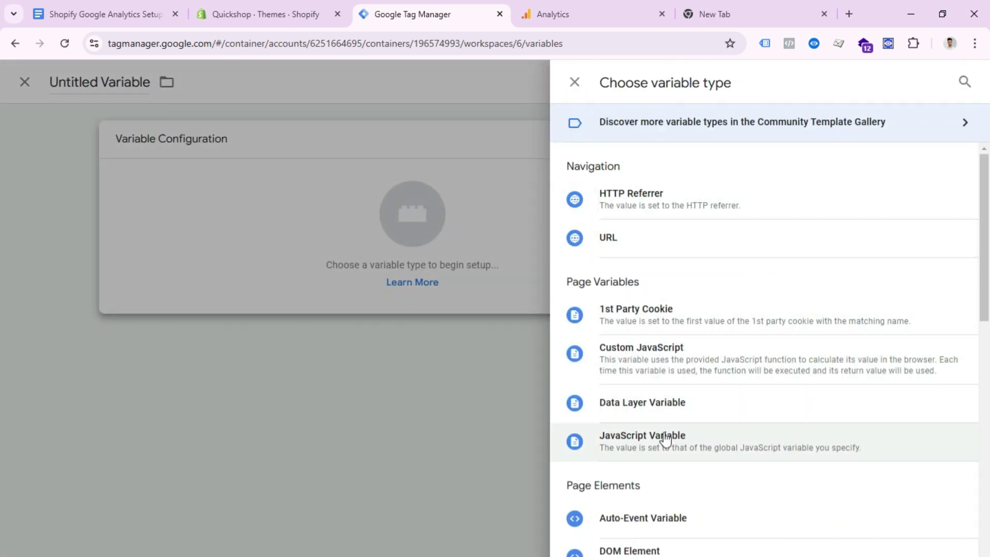
scroll(663, 533, down, 2)
scroll(667, 468, down, 2)
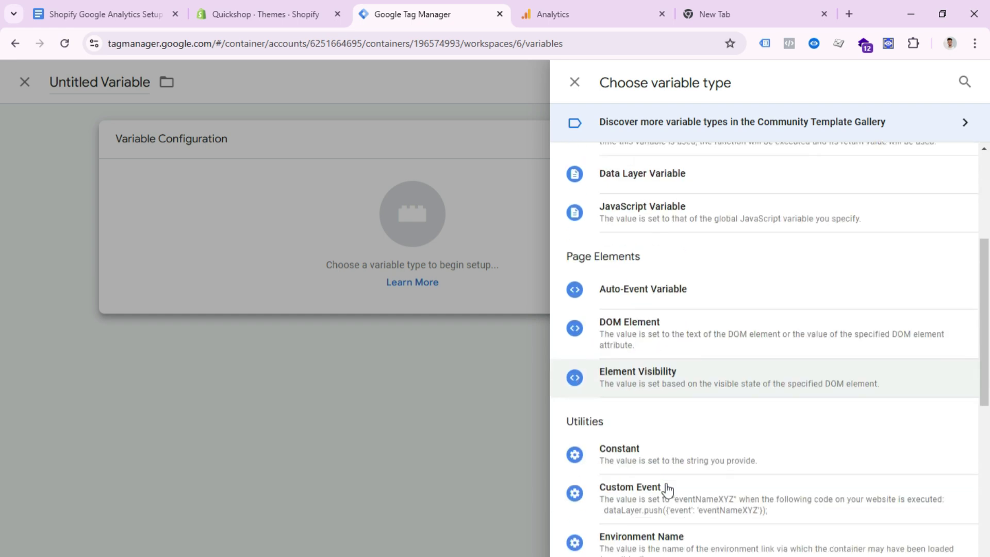
click(653, 457)
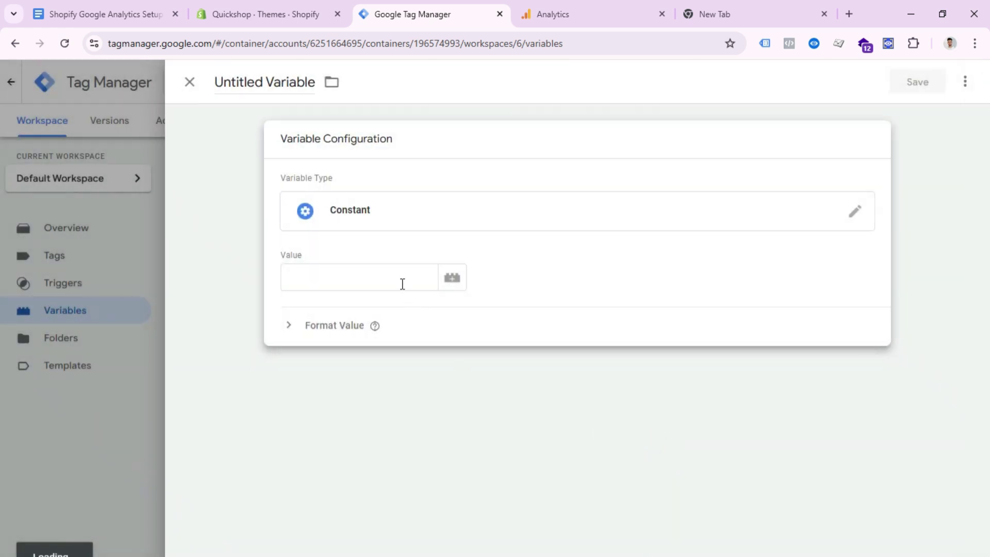
click(399, 279)
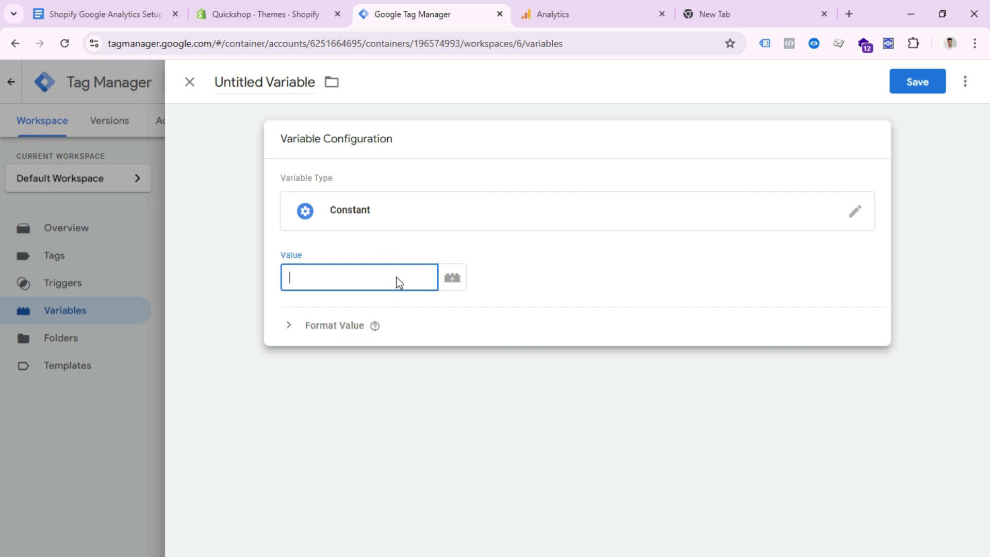
right_click(396, 282)
click(430, 412)
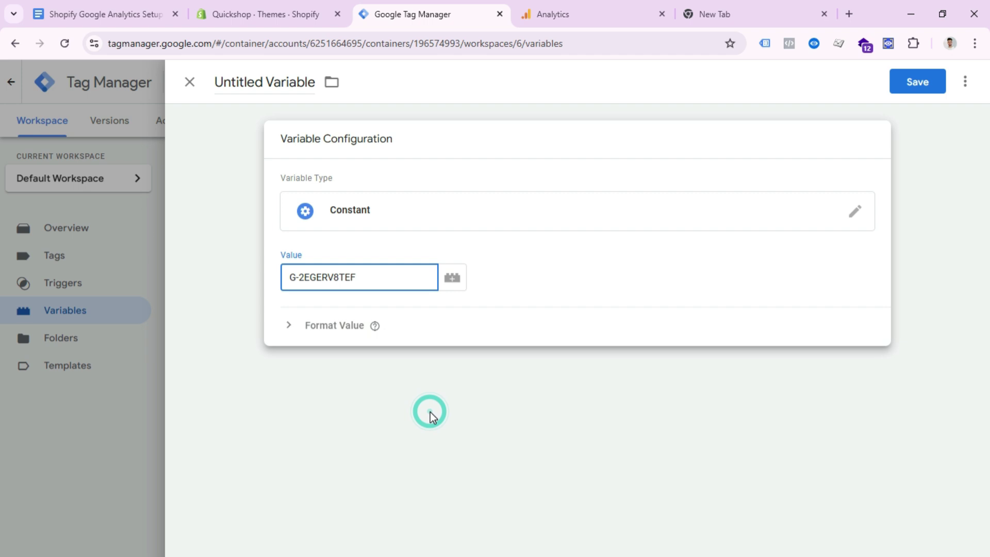
- Name the variable 'Google Analytics ID' and save it
click(272, 85)
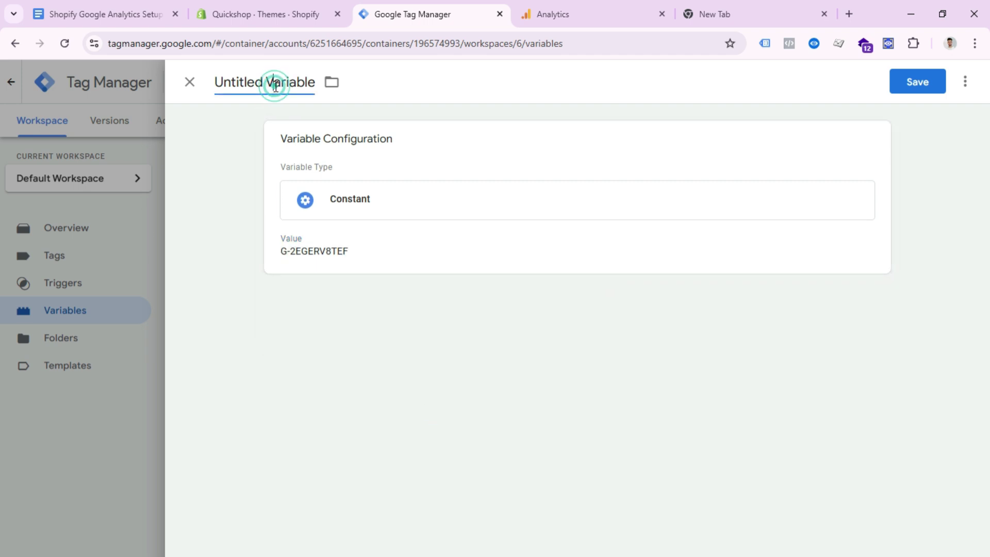
key(ctrl+a)
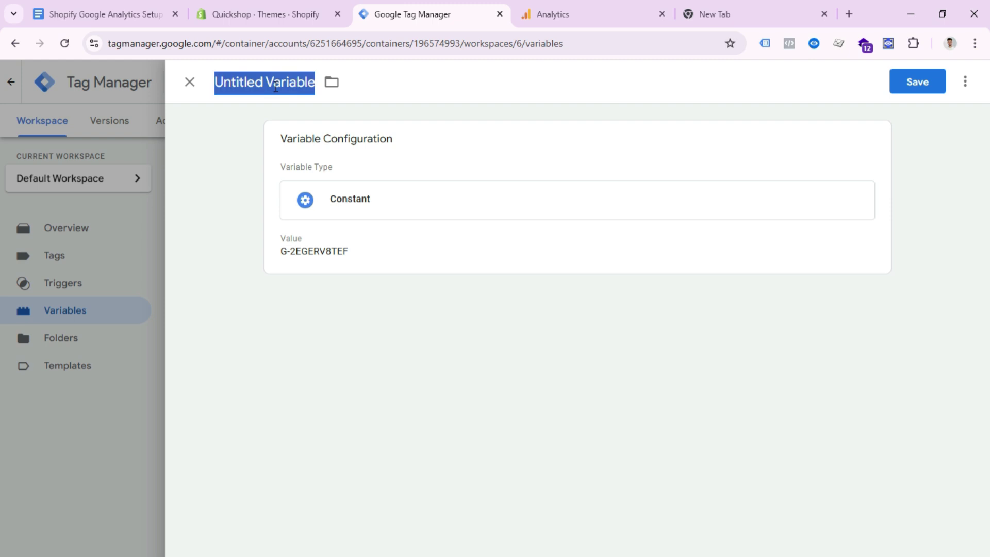
text(Google Analytics ID)
click(927, 87)
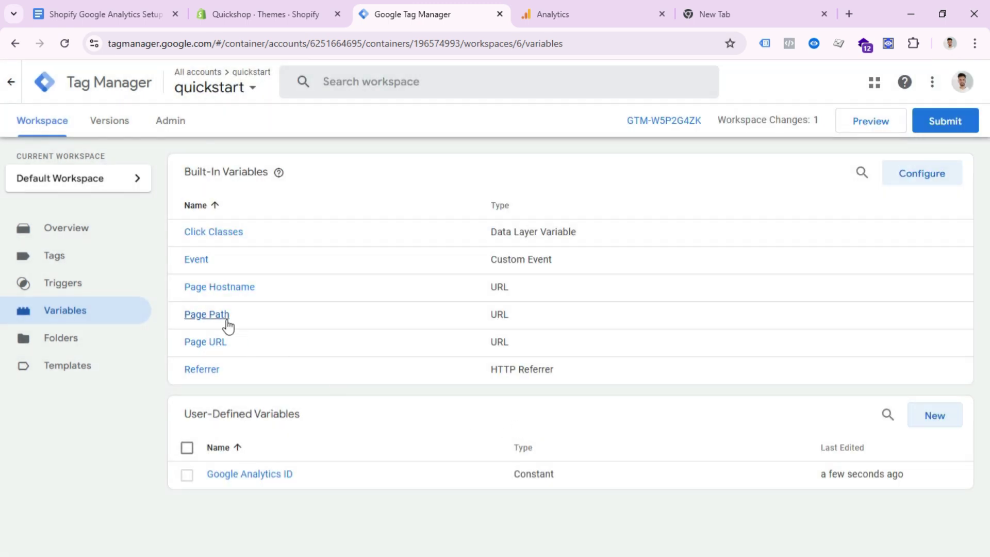
click(70, 264)
- Create a new Google Tag whose Tag ID is the {{Google Analytics ID}} variable
click(938, 178)
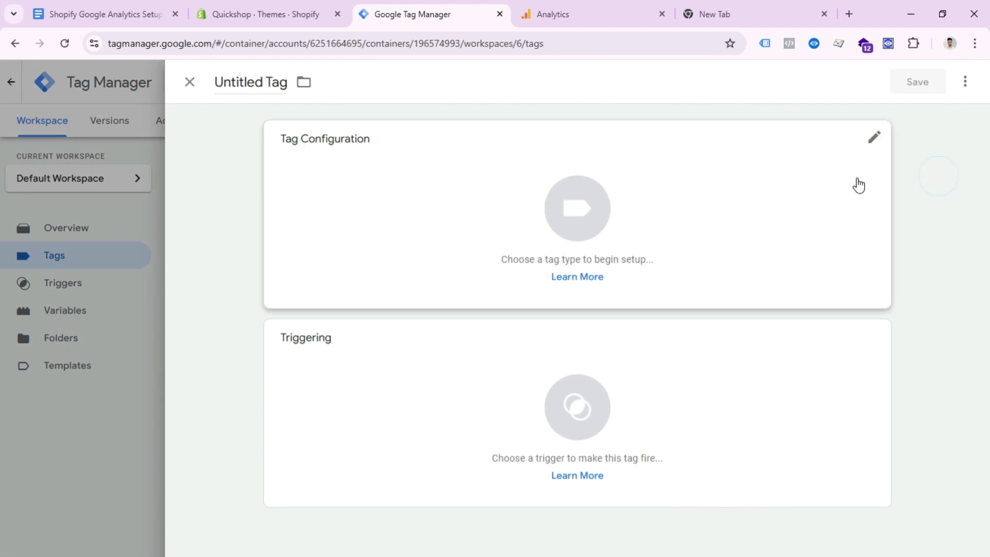
click(582, 217)
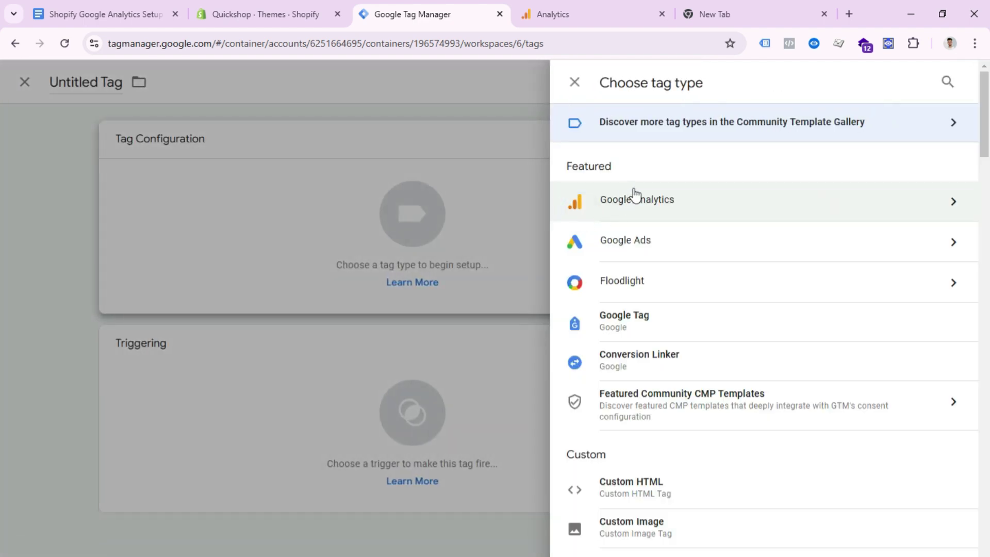
click(652, 207)
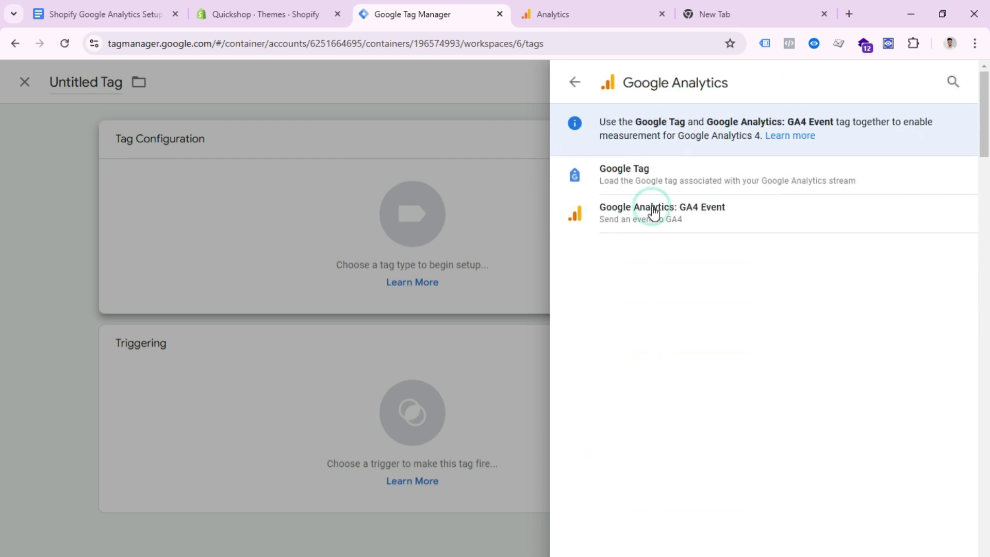
click(608, 188)
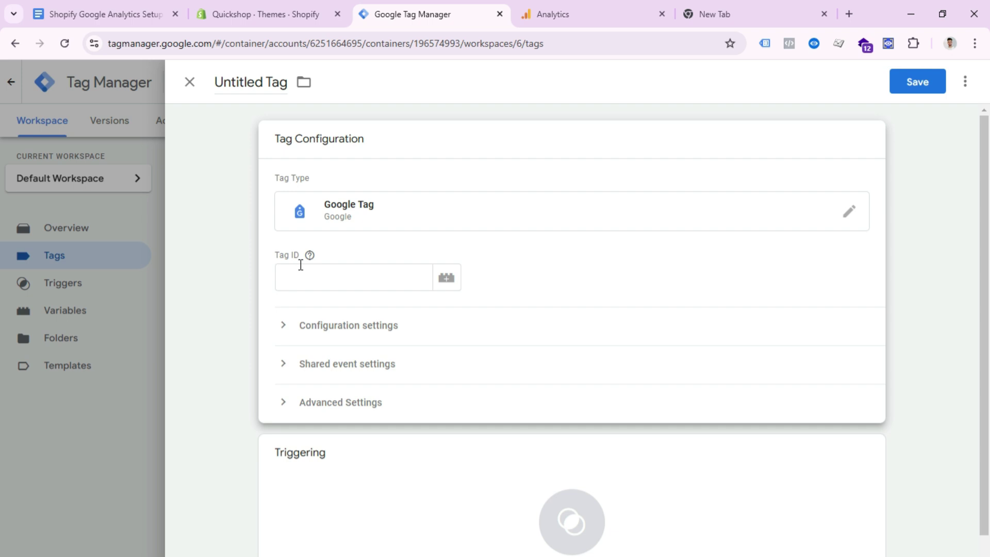
click(300, 265)
click(446, 279)
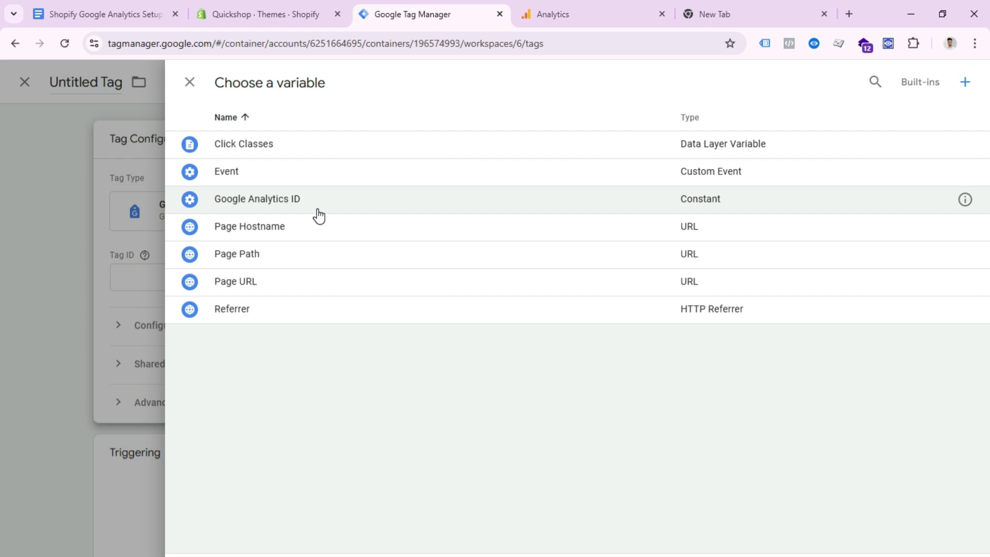
click(318, 209)
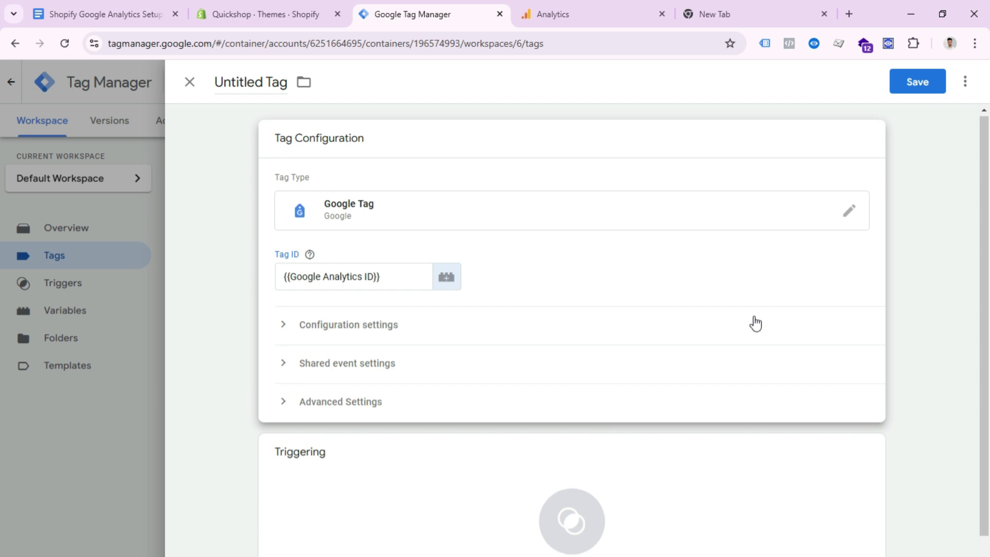
- Make the tag fire on All Pages, rename it 'Google Analytics - Config Tag', and save
scroll(753, 325, down, 1)
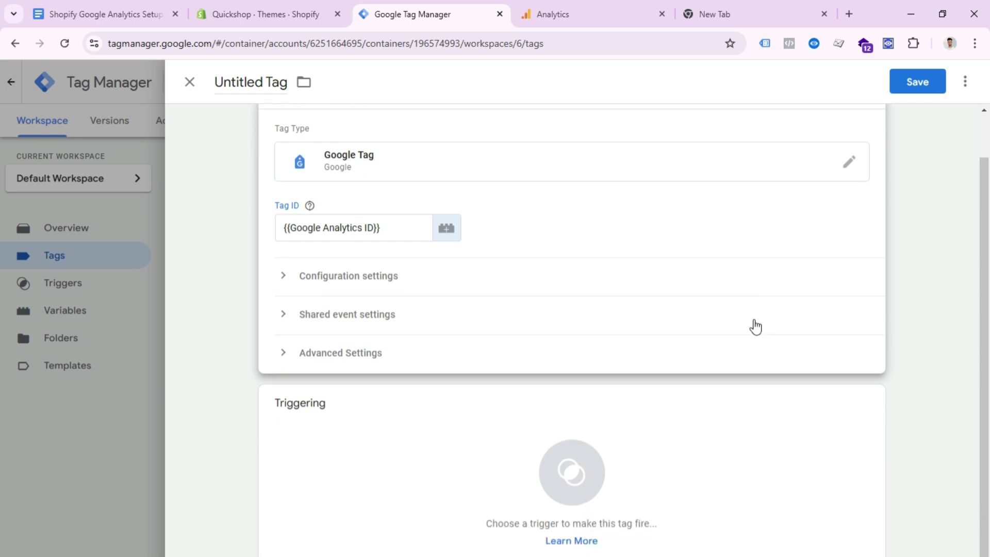
click(577, 471)
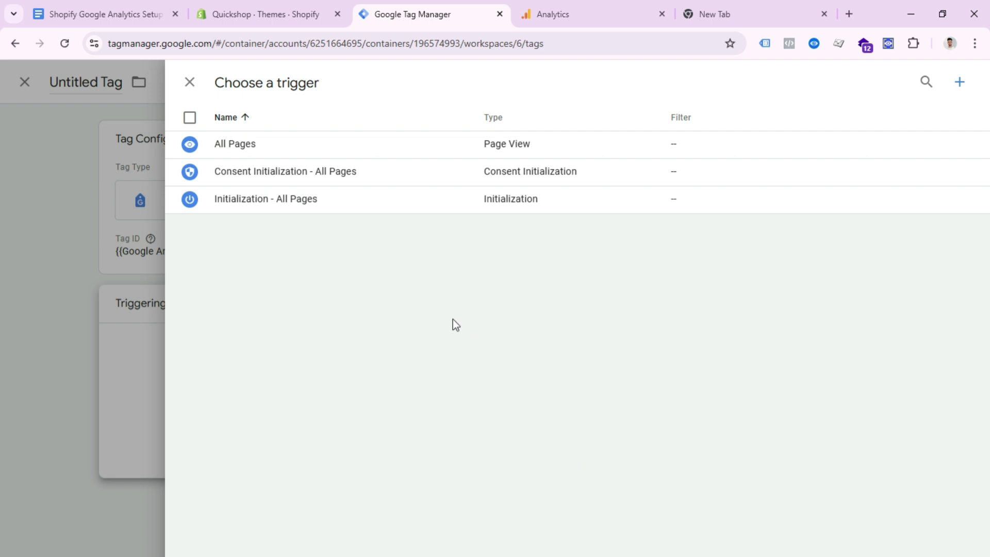
click(346, 145)
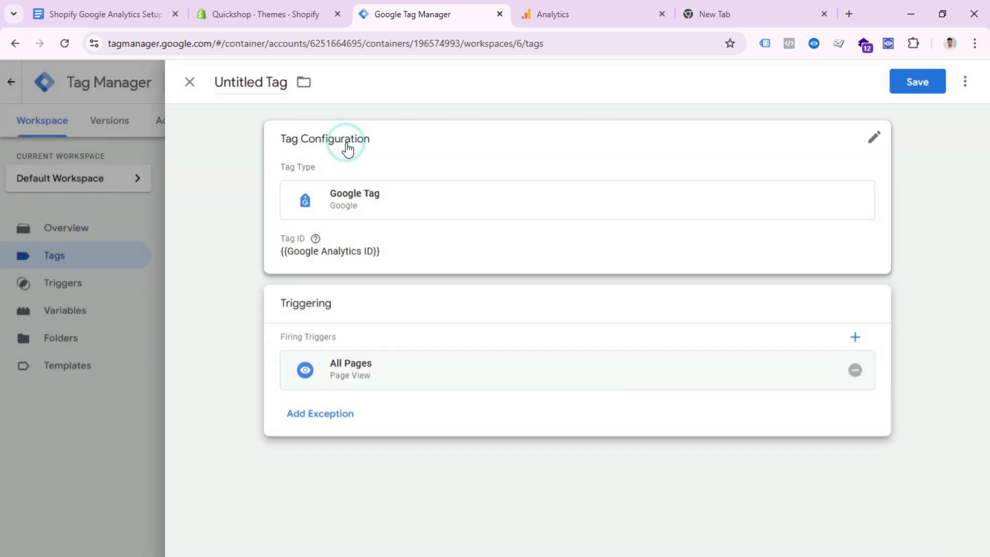
click(279, 87)
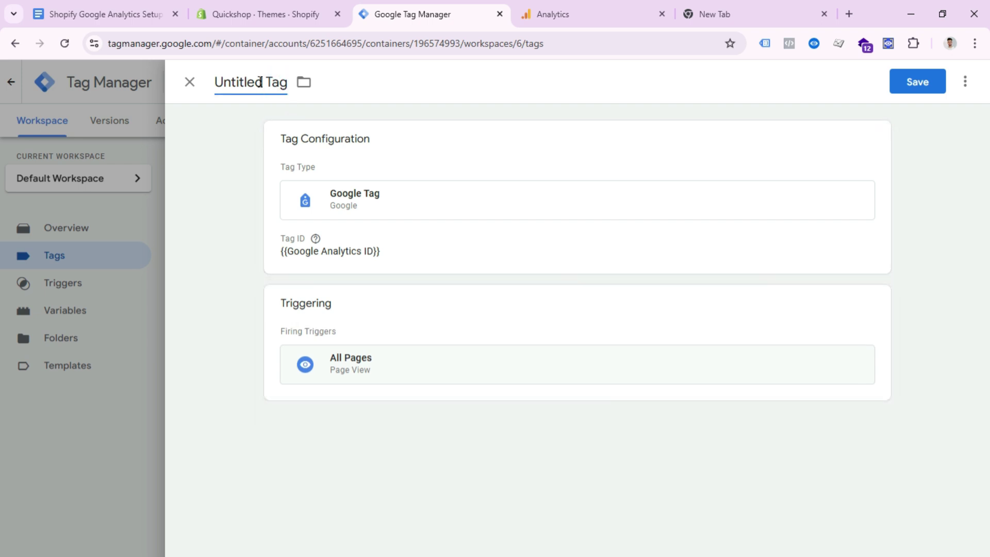
drag(262, 82, 205, 83)
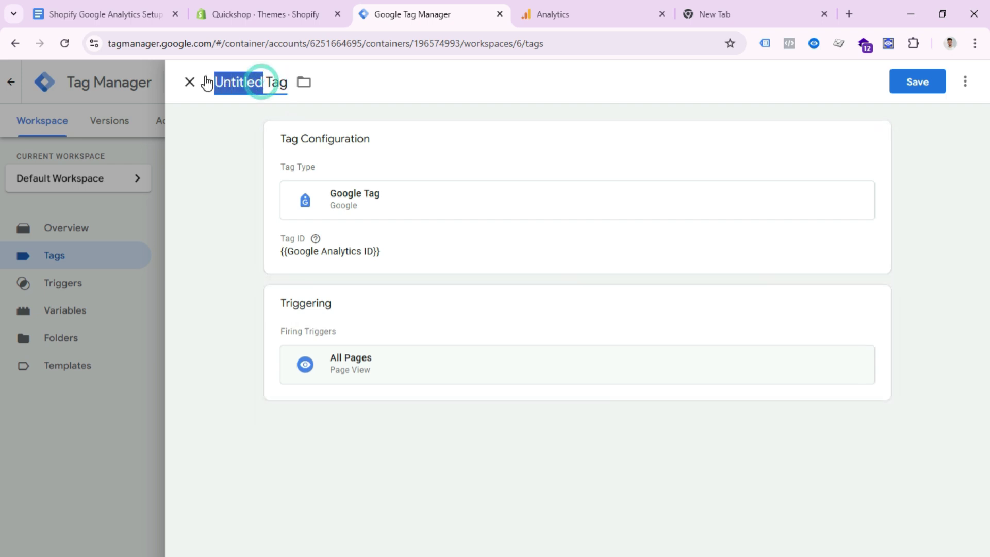
text(Google Analytic)
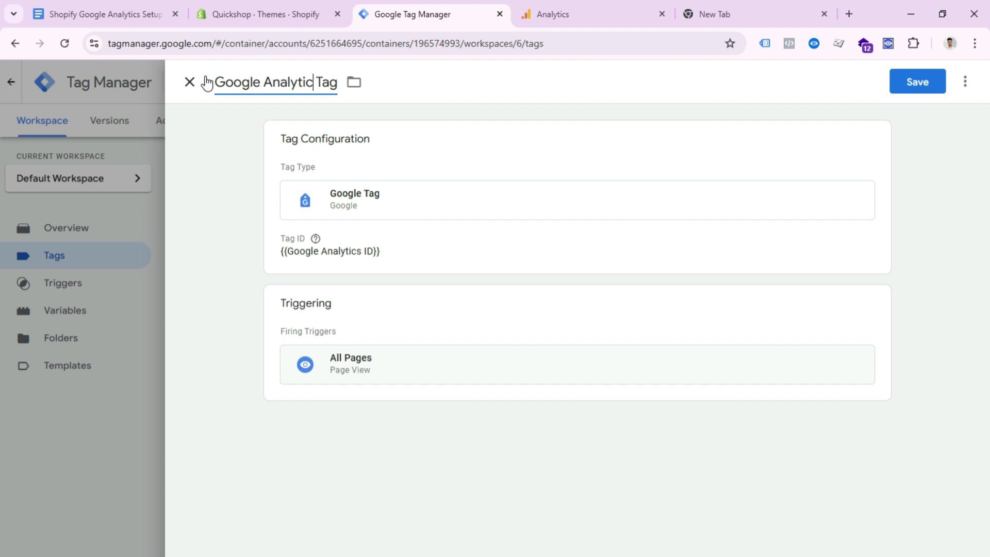
text(s)
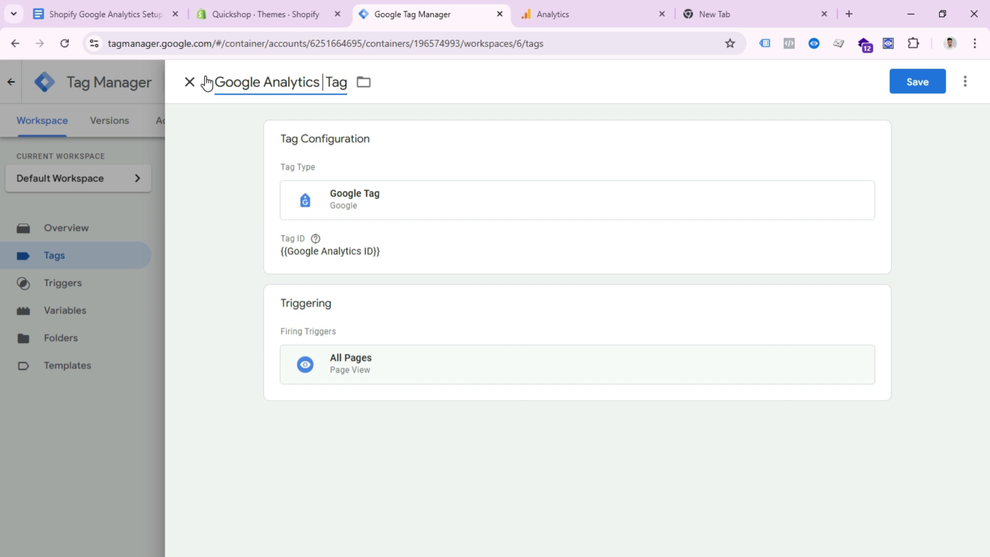
text( - C )
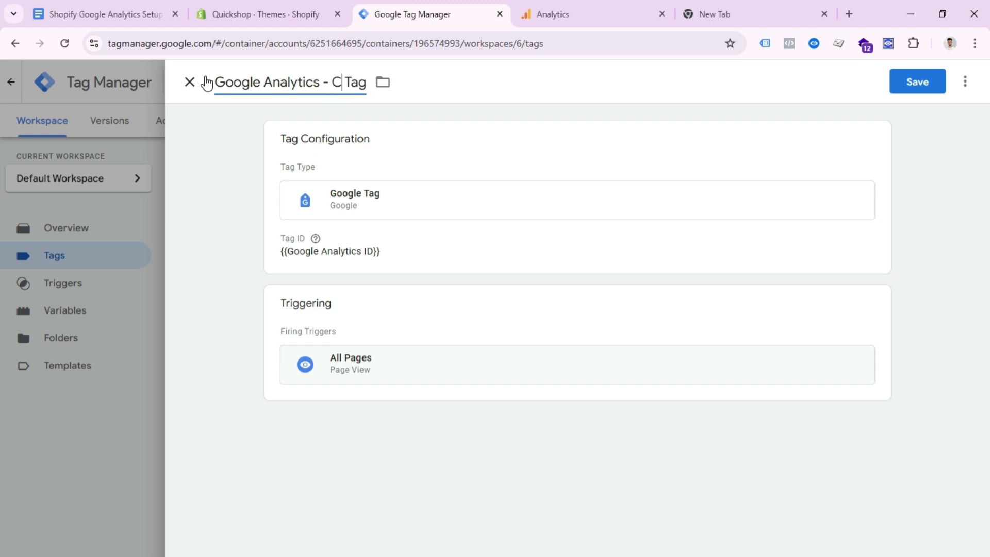
text(onfig)
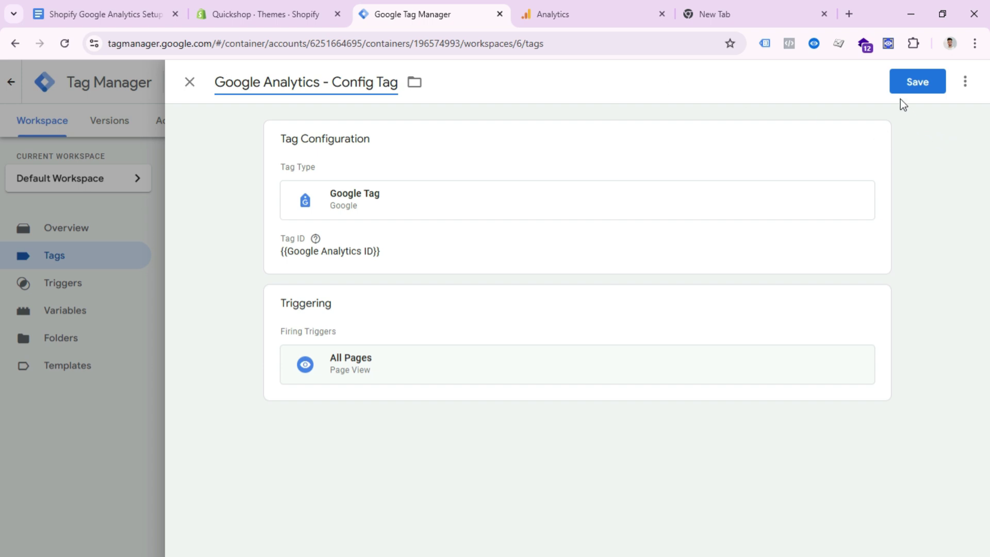
click(932, 82)
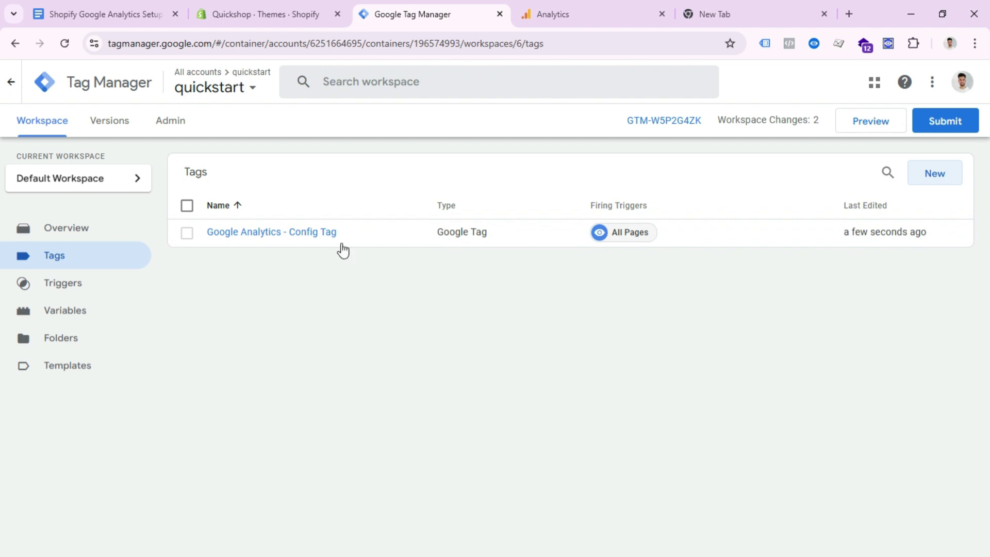
- Close the Analytics web stream details and scroll through the Home dashboard
click(569, 15)
click(260, 15)
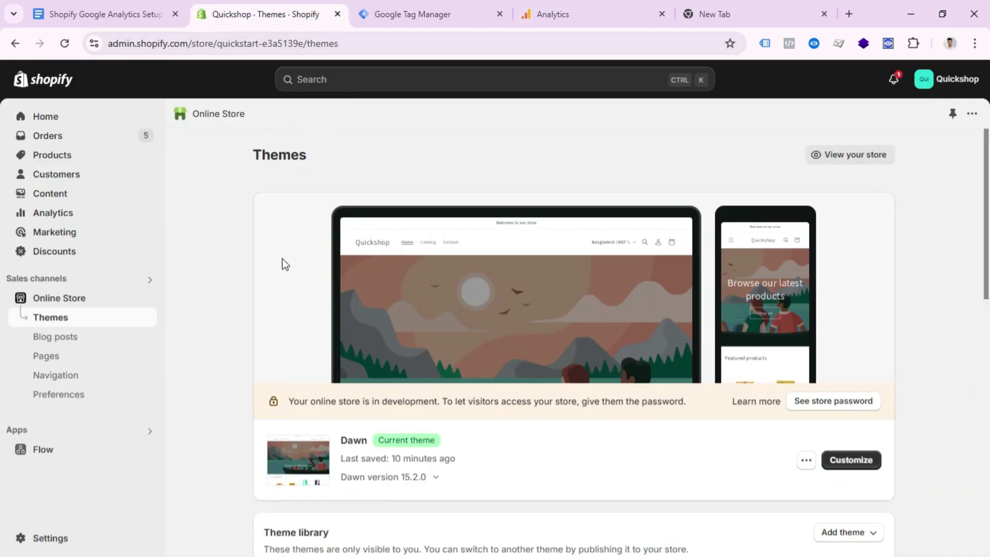
click(563, 8)
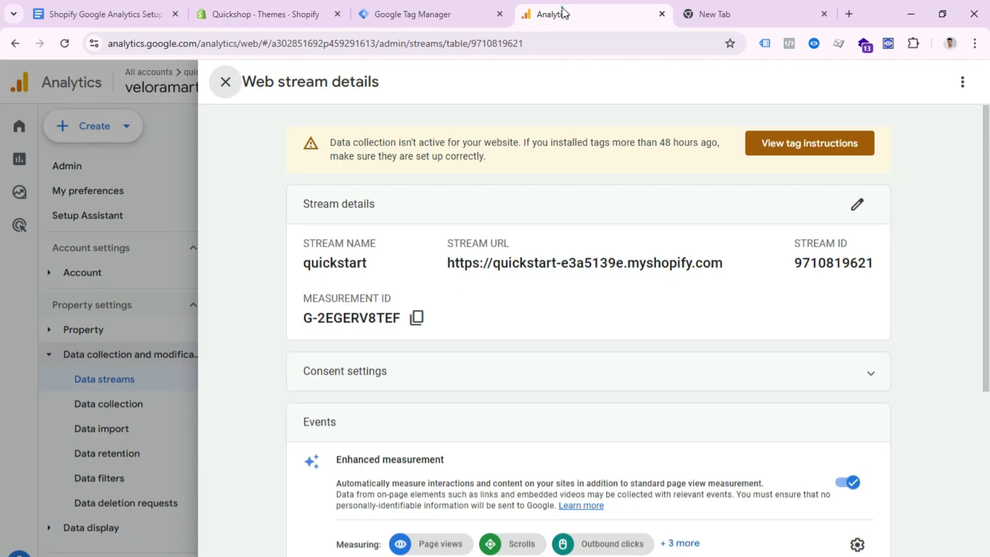
click(226, 82)
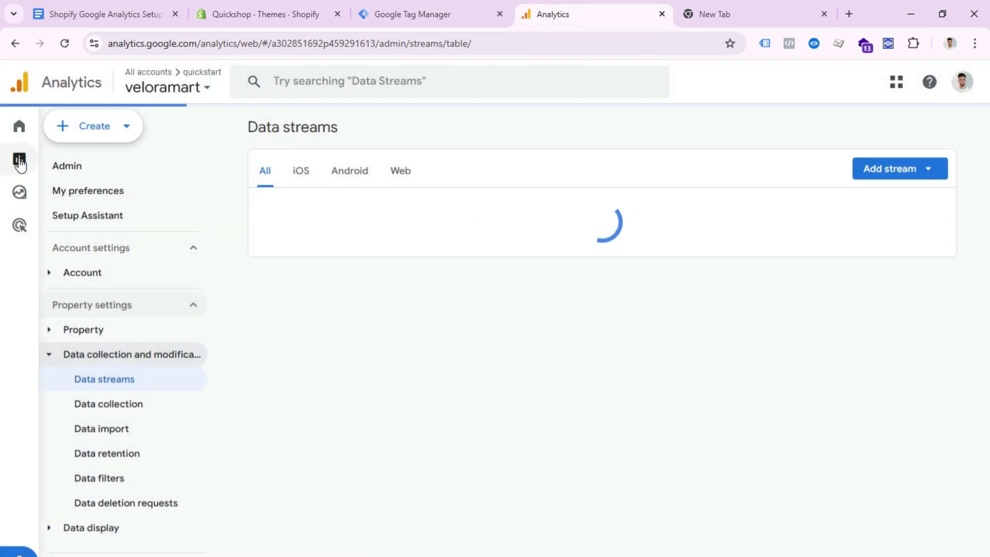
click(46, 136)
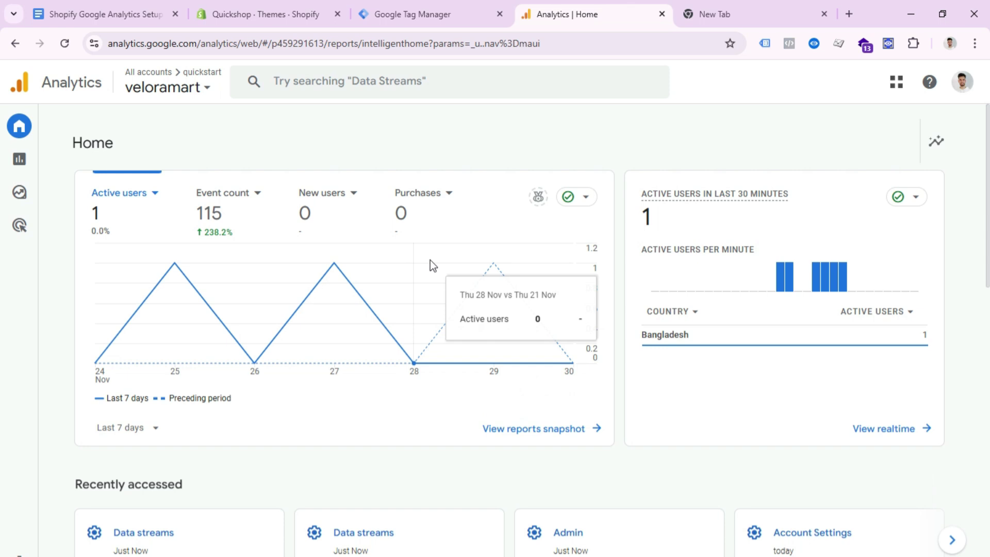
scroll(434, 261, down, 2)
scroll(435, 263, down, 8)
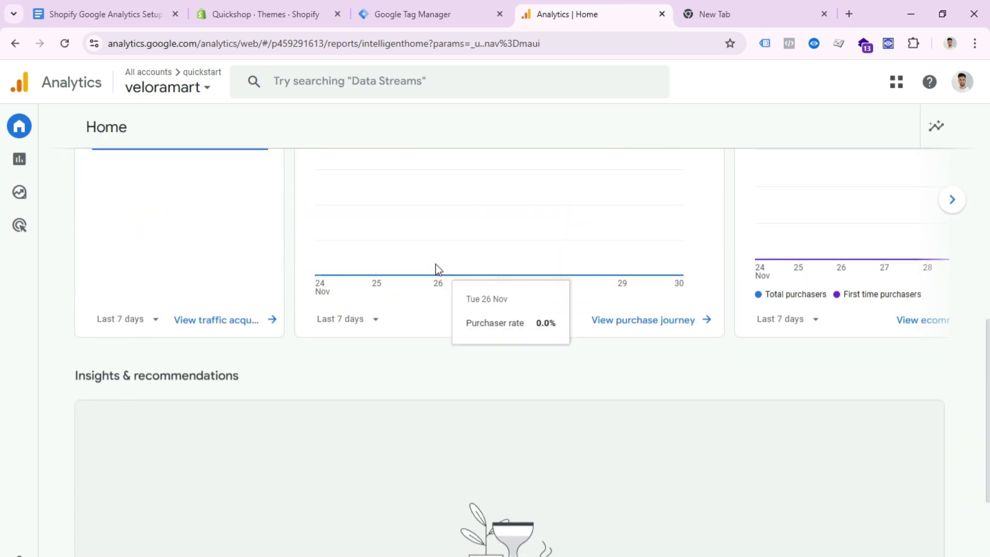
scroll(436, 265, up, 10)
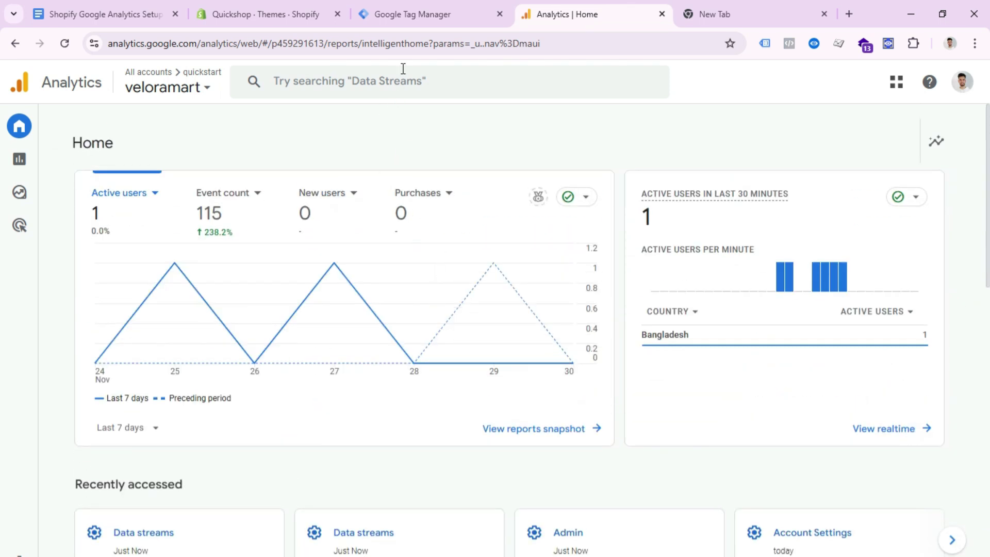
- Cycle through the Tag Manager, Shopify and Analytics tabs, ending on the setup guide document
click(399, 14)
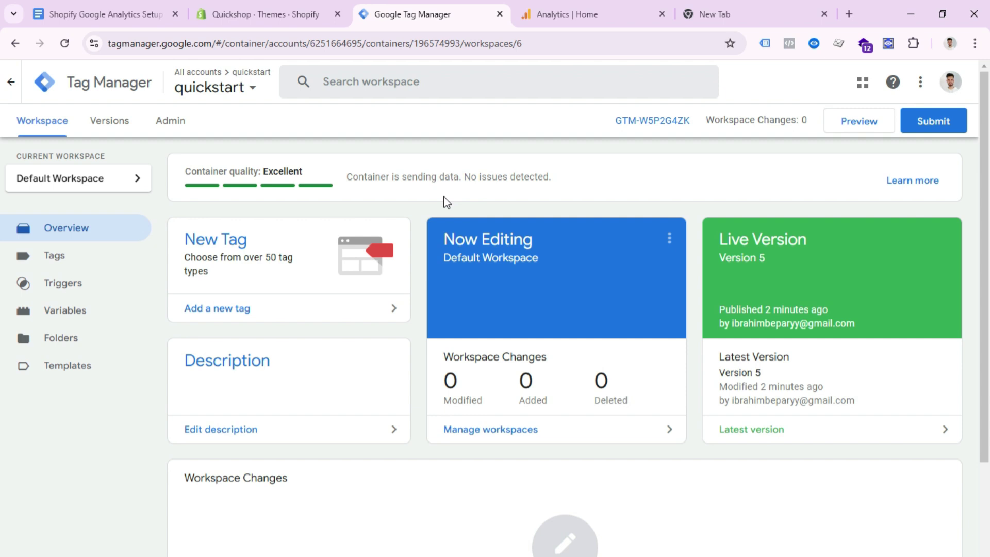
key(ctrl+shift+Tab)
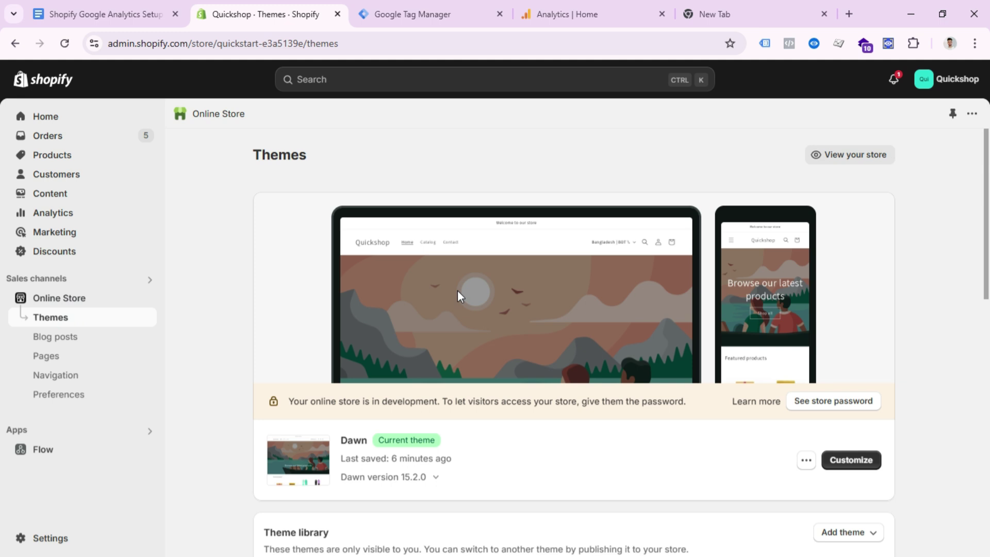
key(ctrl+shift+Tab)
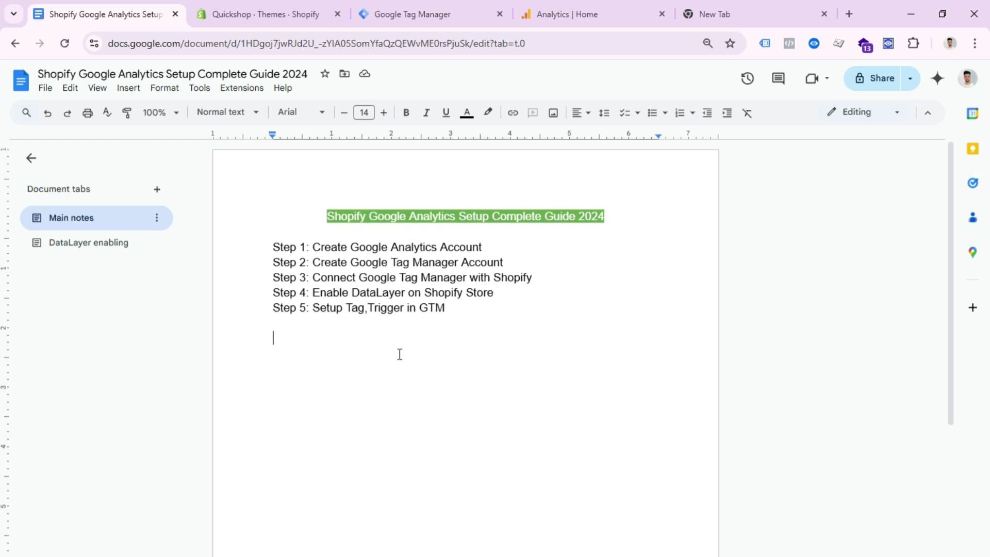
click(284, 20)
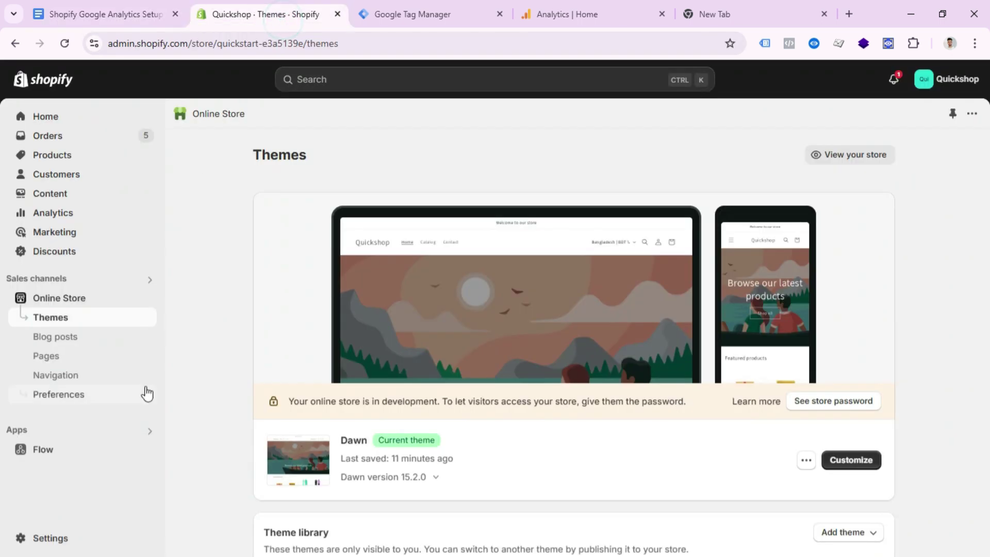
key(ctrl+4)
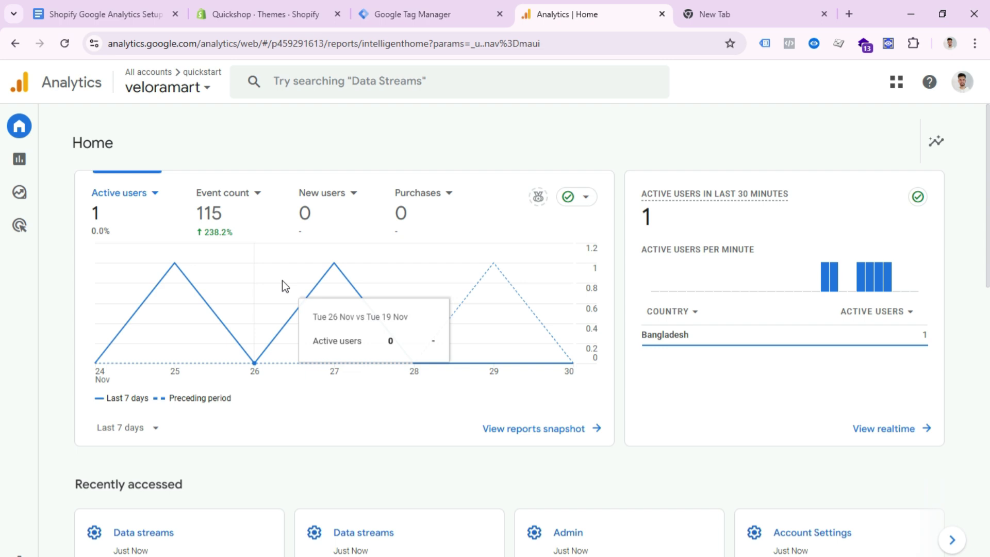
key(ctrl+3)
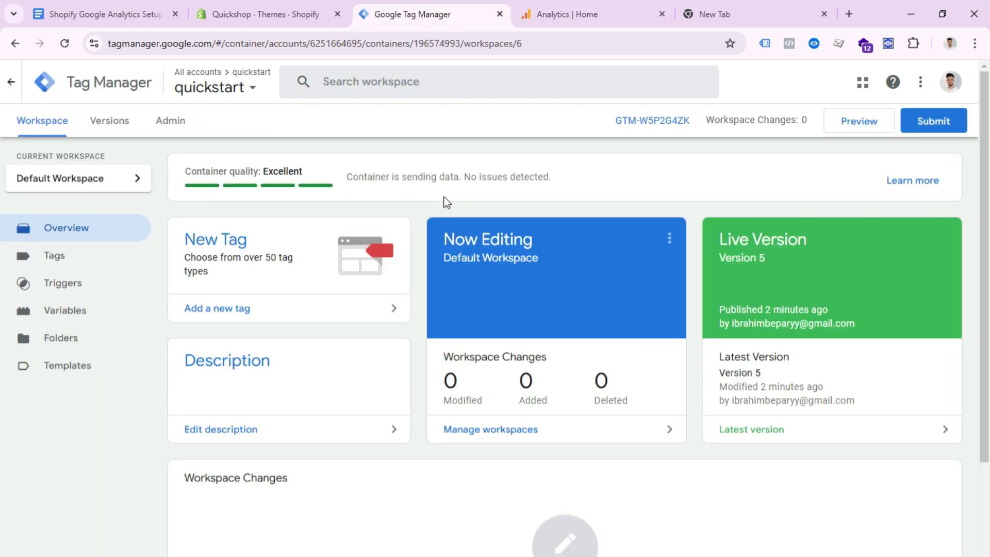
key(ctrl+1)
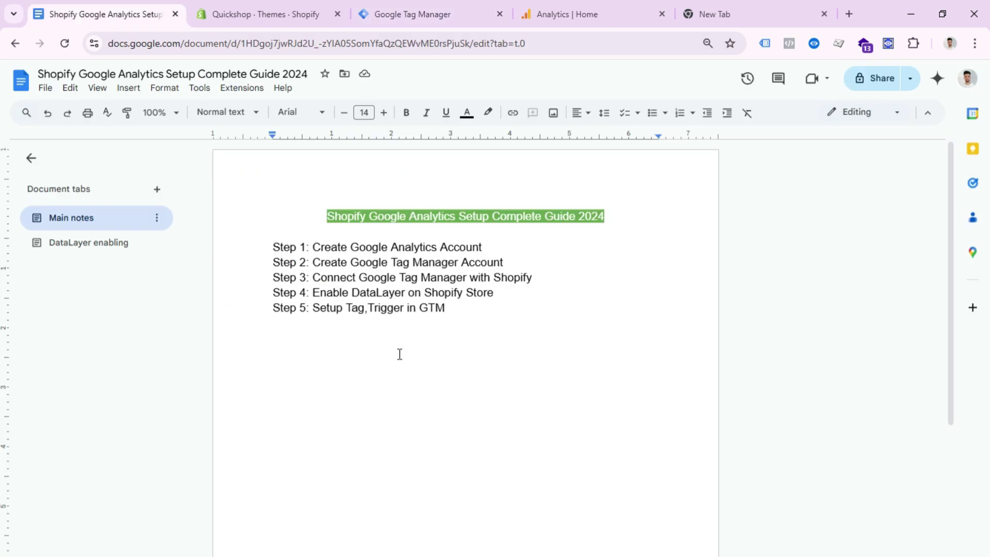
- From the Shopify themes page, view the live Quickshop store and open the Gift Card product
click(284, 18)
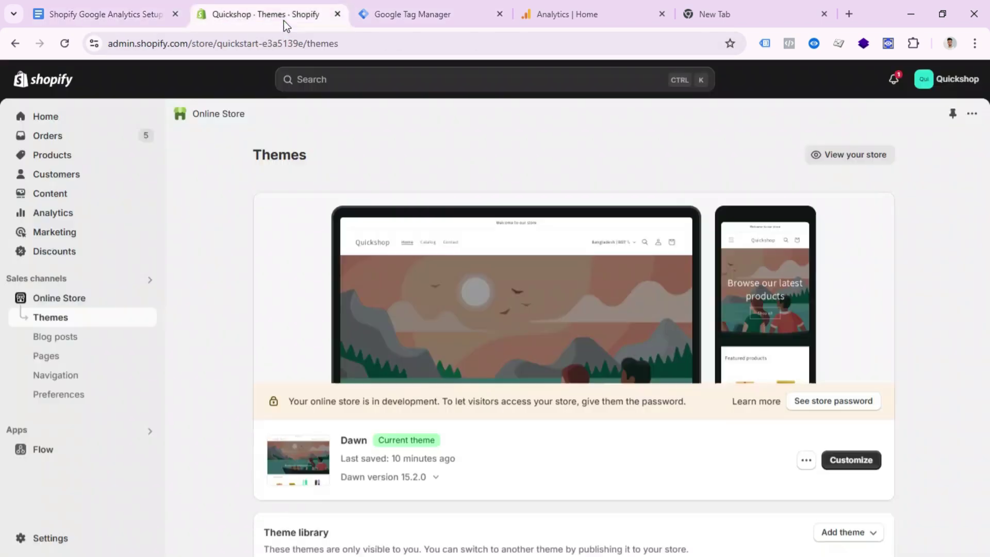
click(147, 300)
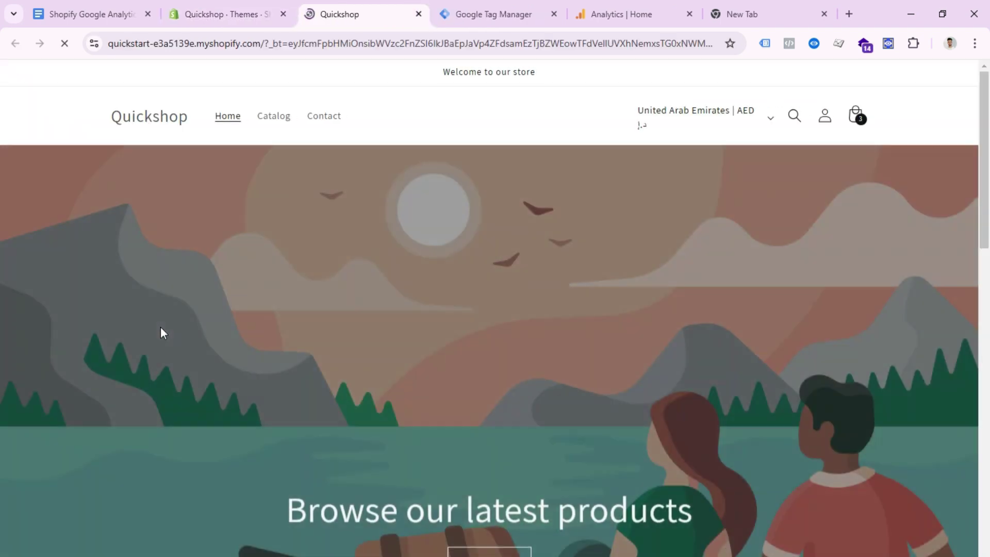
scroll(574, 233, down, 10)
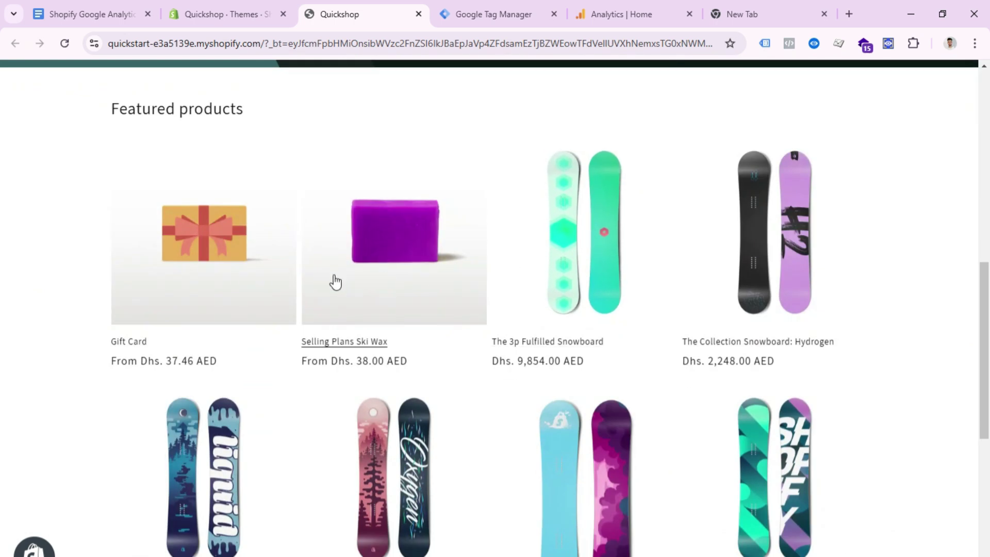
click(222, 263)
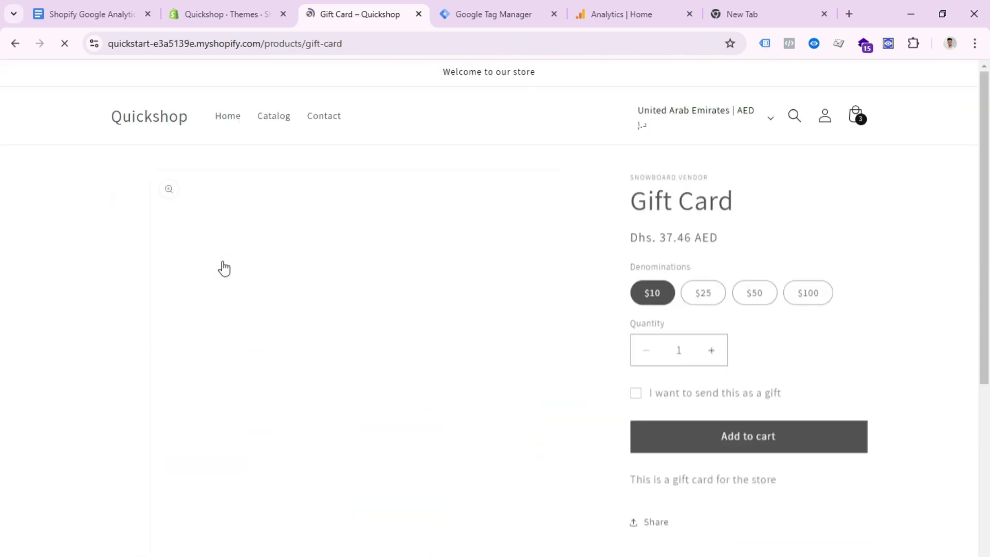
- Search for 'datalayer checker plus extension' and open its Chrome Web Store page
click(779, 12)
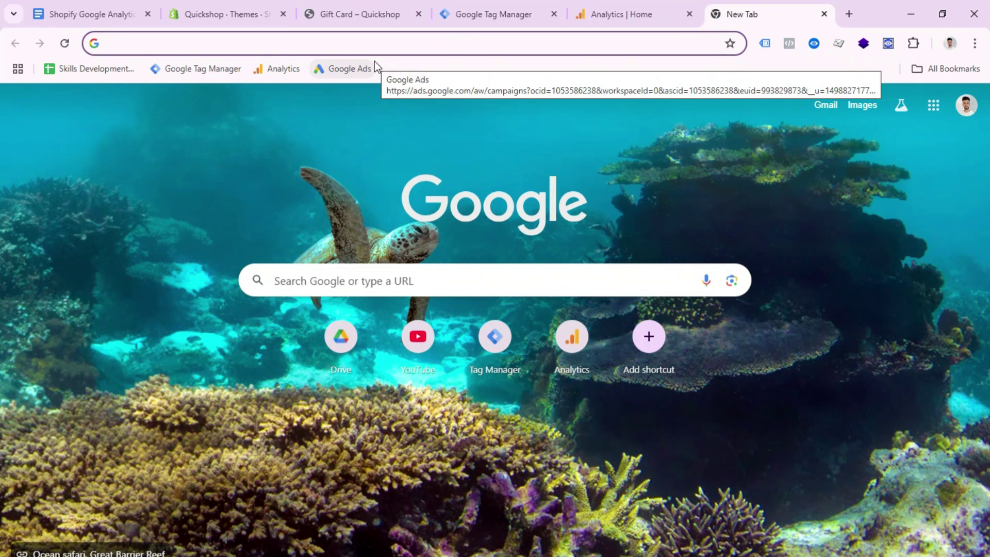
text(datalayer che)
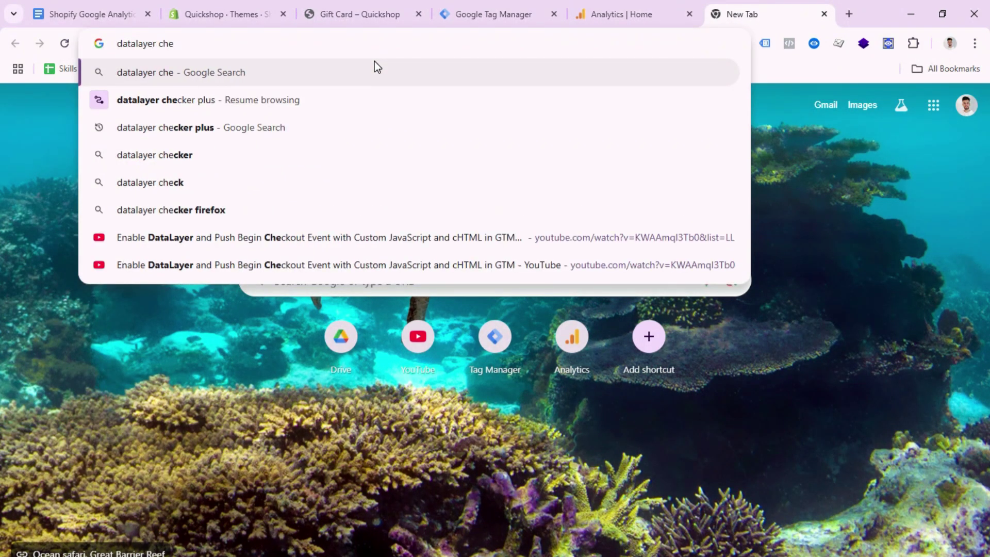
text(cker)
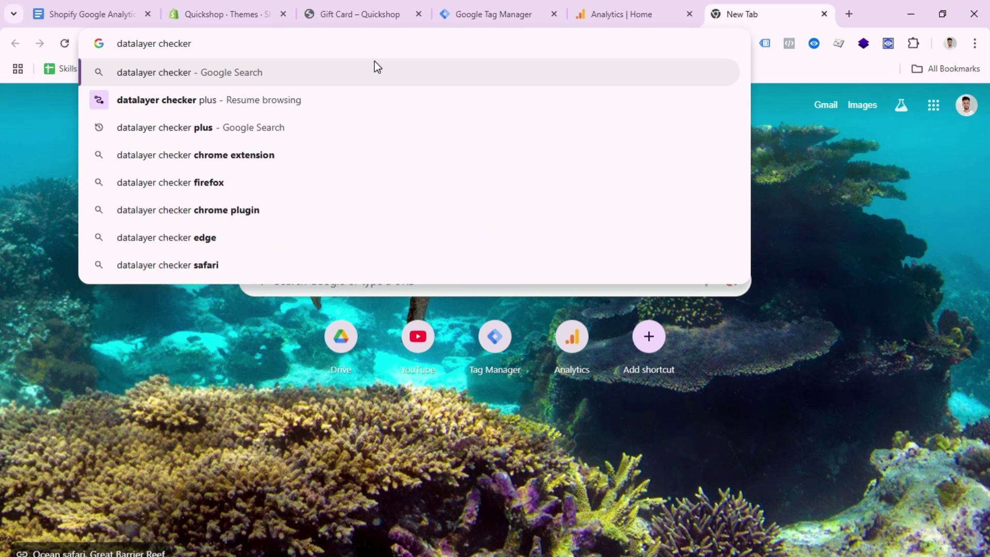
text( plus)
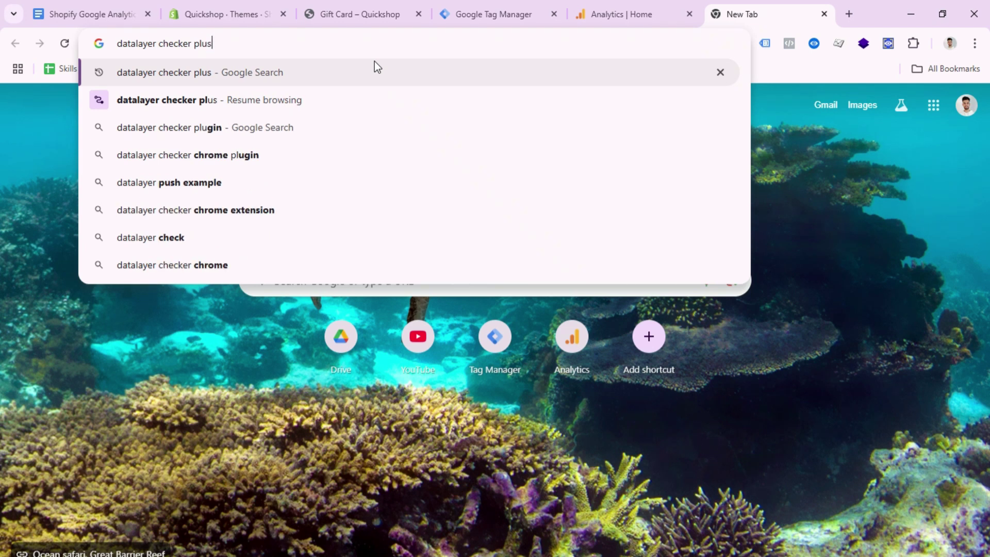
text( extension)
key(Return)
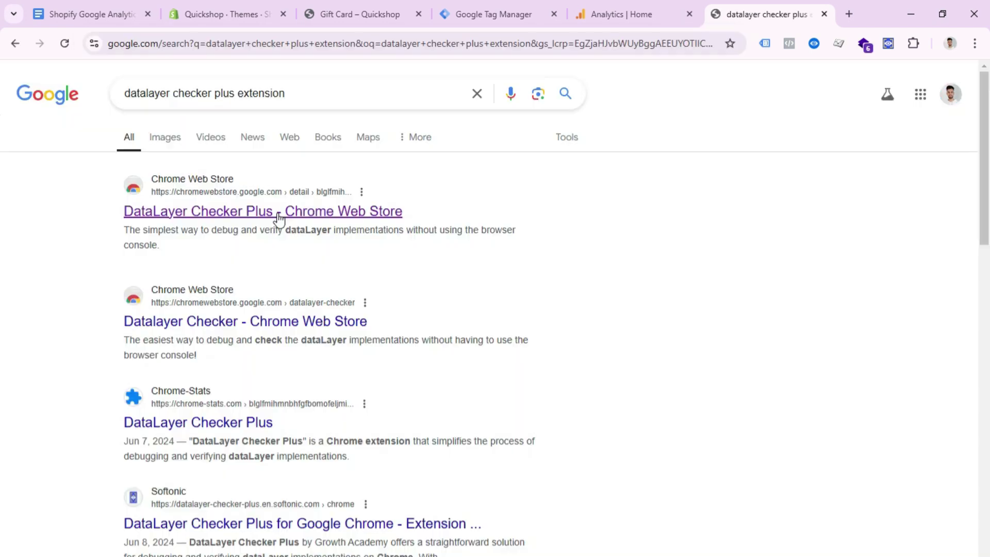
click(277, 211)
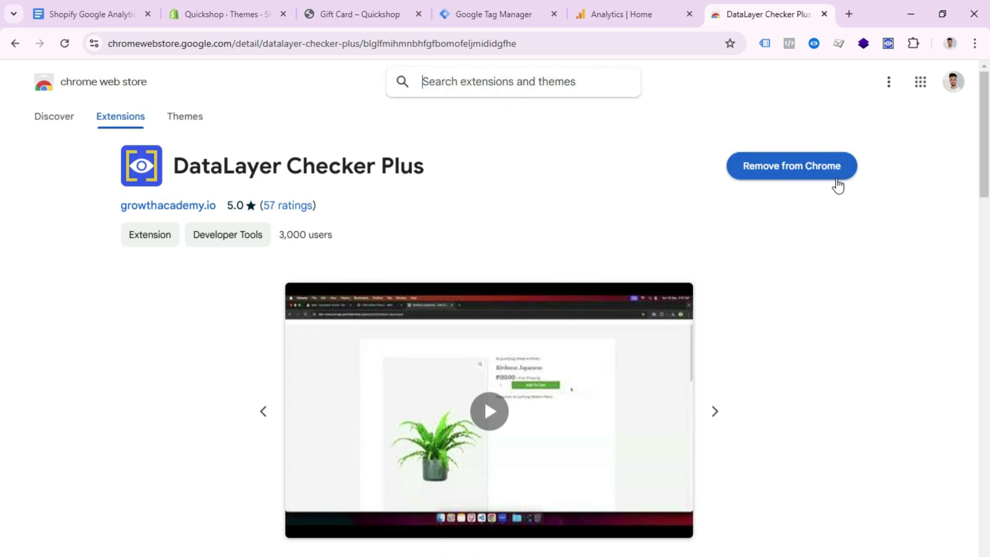
- Check the Gift Card page with DataLayer Checker Plus (no dataLayer found), then go to the setup guide
key(ctrl+3)
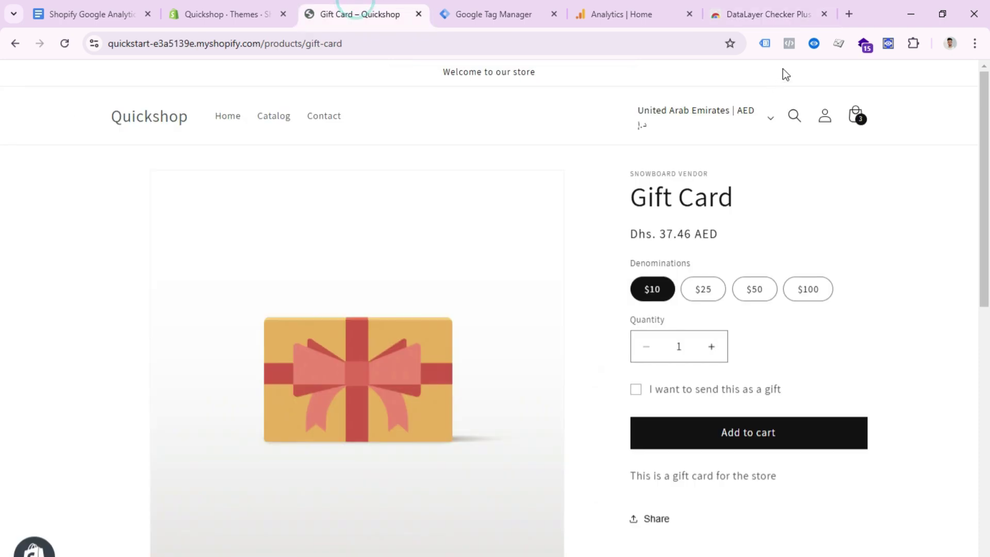
click(894, 44)
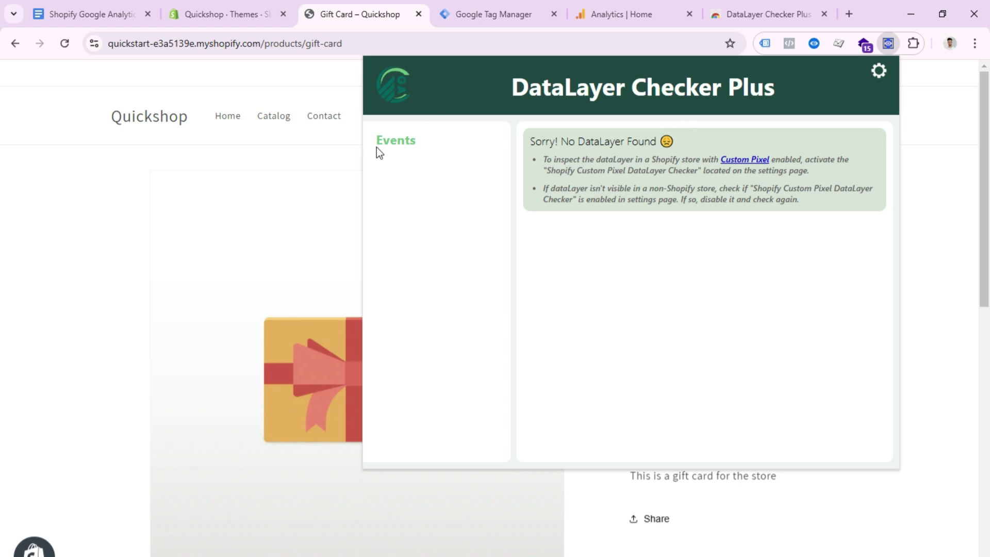
key(Escape)
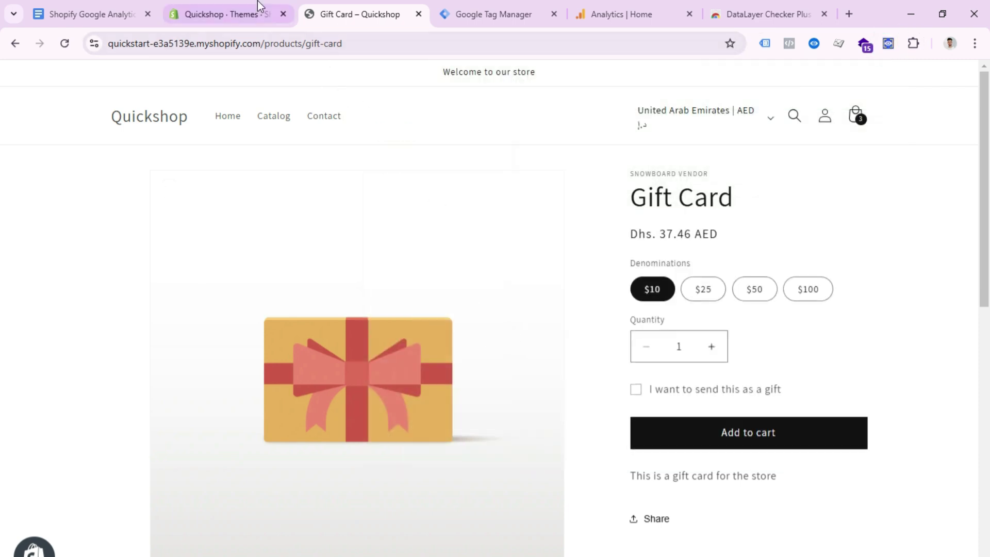
click(222, 11)
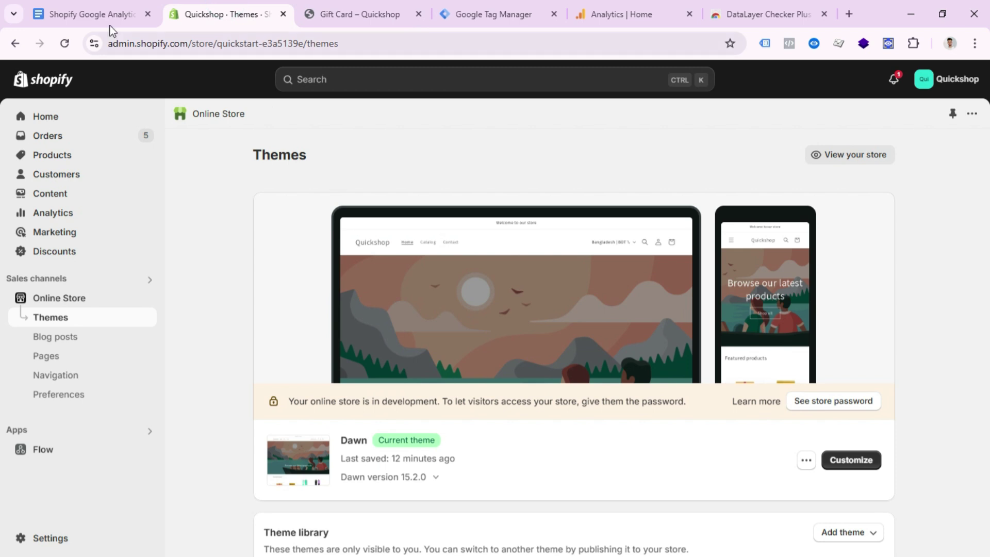
click(98, 15)
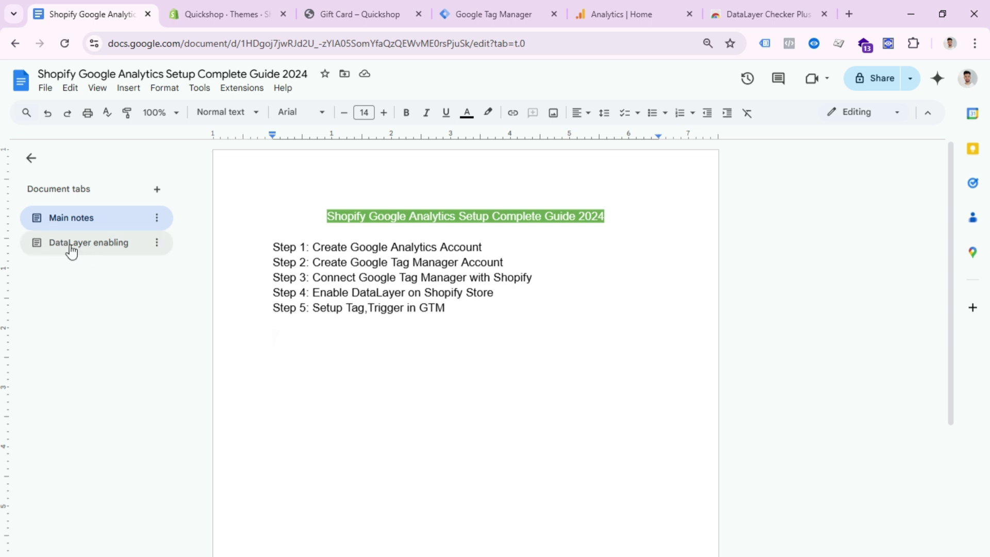
- Read Step 1 in the guide's 'DataLayer enabling' tab on creating the gtm-customer-events-storefront snippet
click(98, 254)
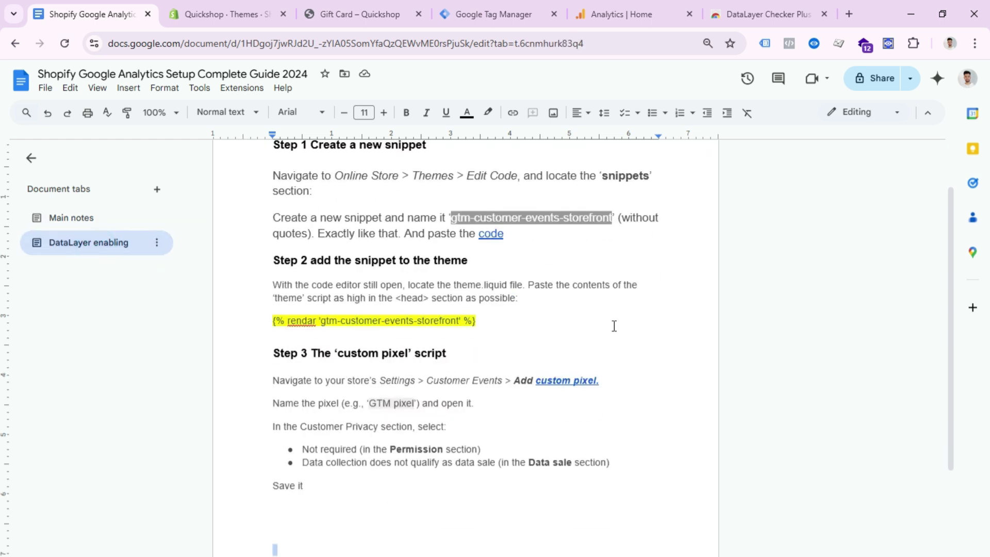
scroll(615, 336, up, 2)
click(583, 184)
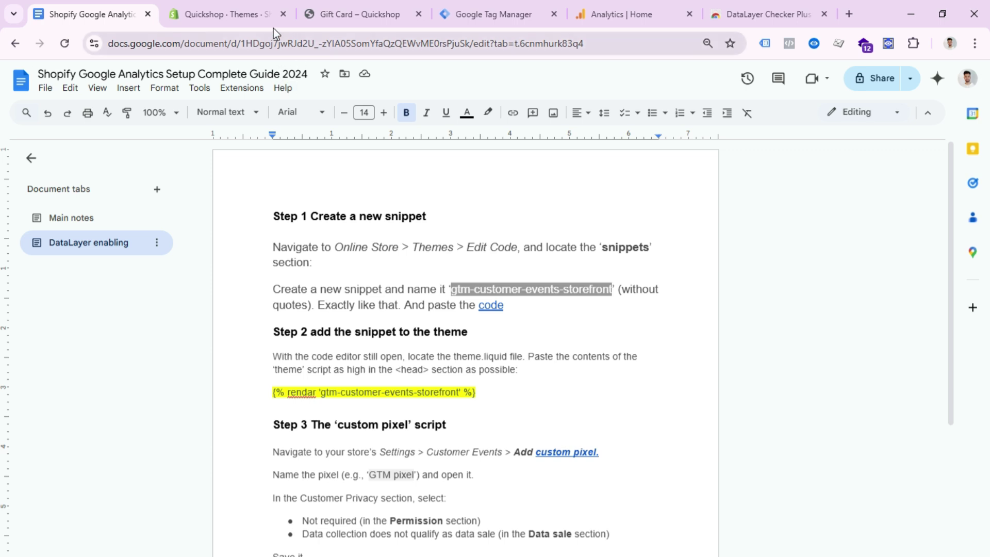
click(249, 14)
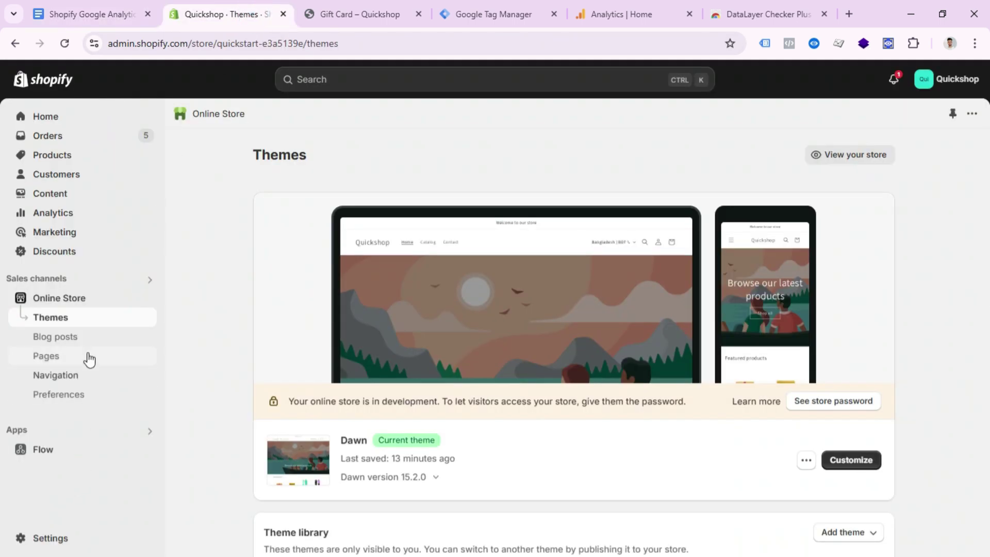
- Open the Dawn theme's Edit code view and begin adding a new file in the snippets folder
click(77, 302)
click(66, 325)
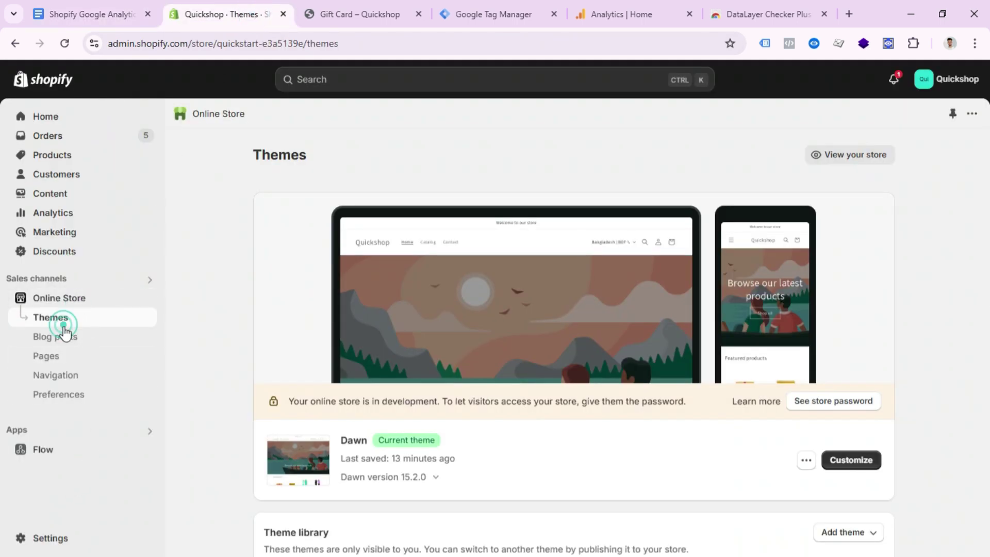
click(806, 460)
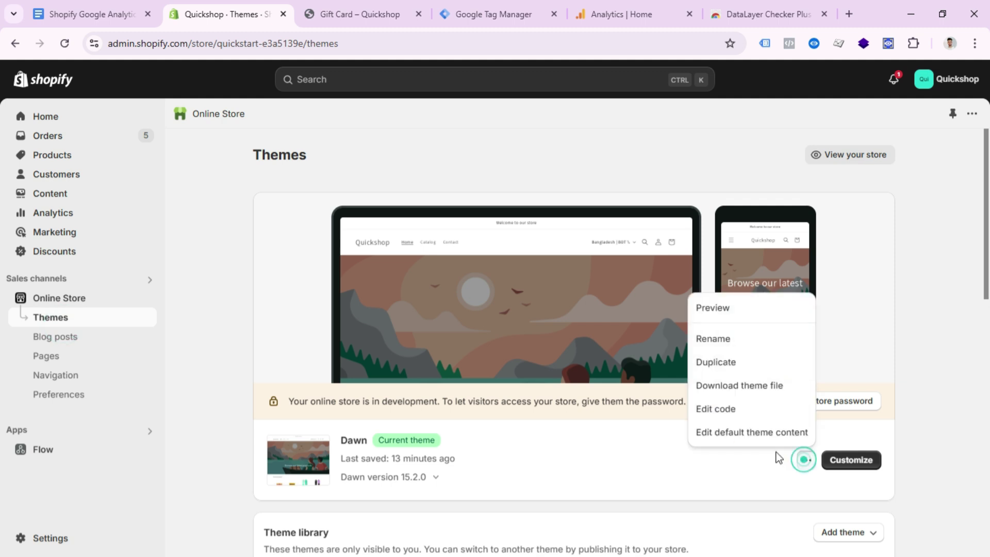
click(730, 411)
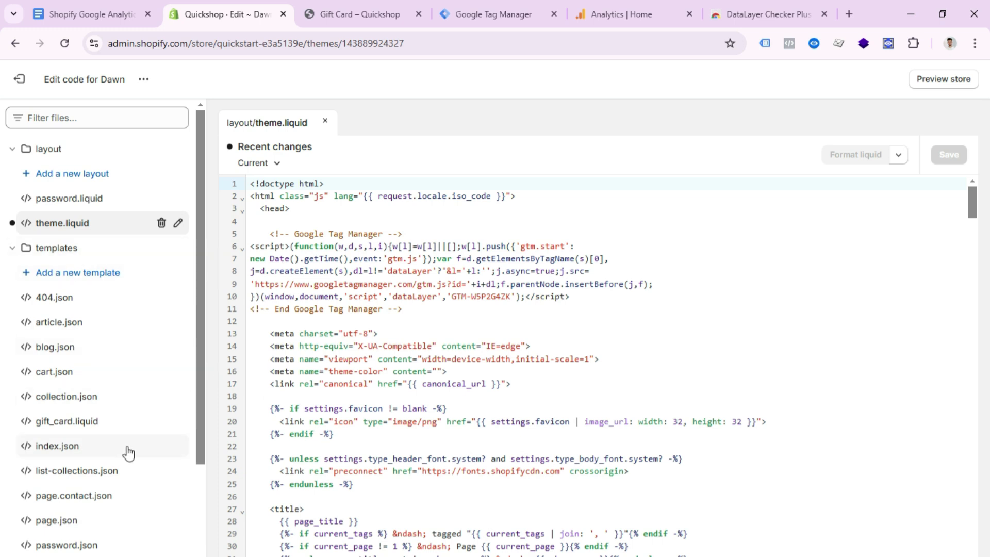
scroll(128, 453, down, 3)
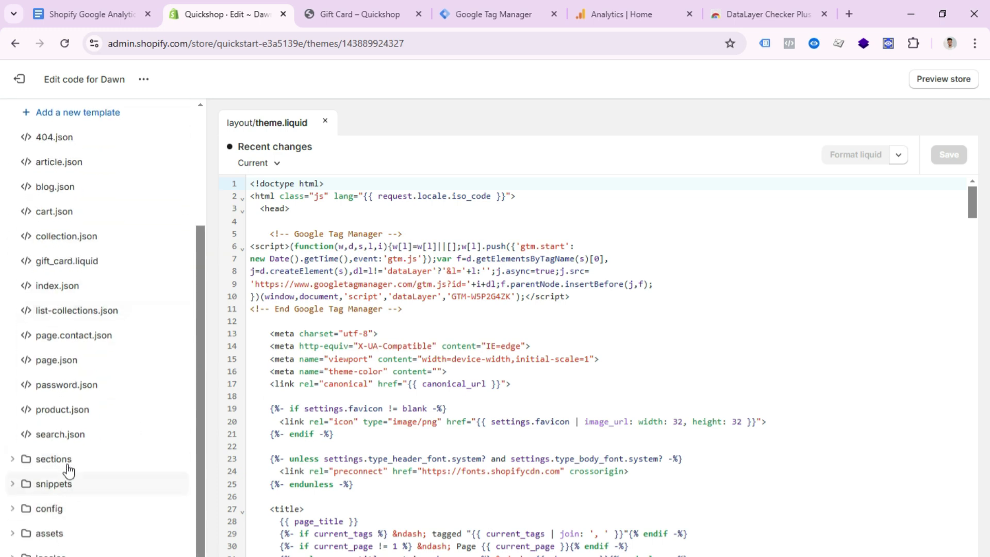
click(14, 485)
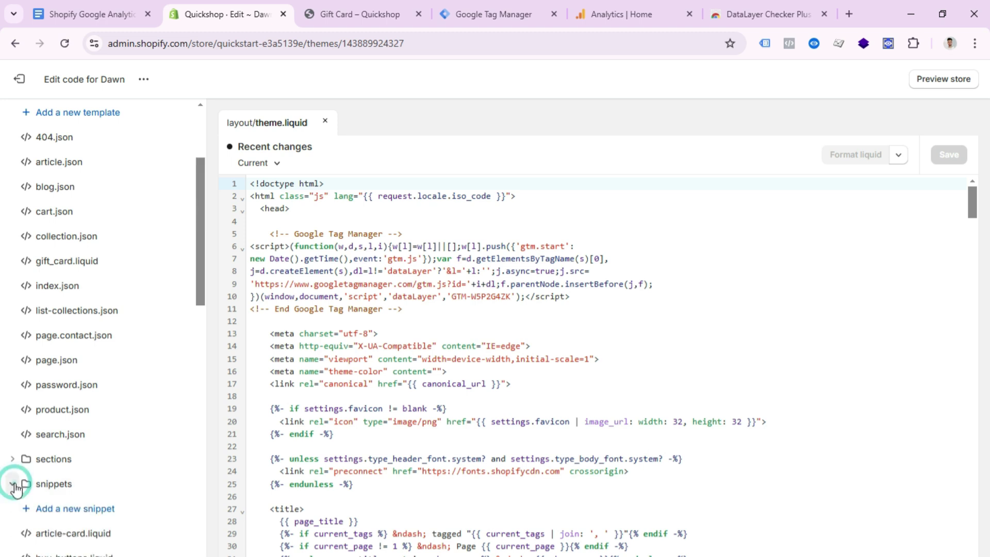
click(59, 510)
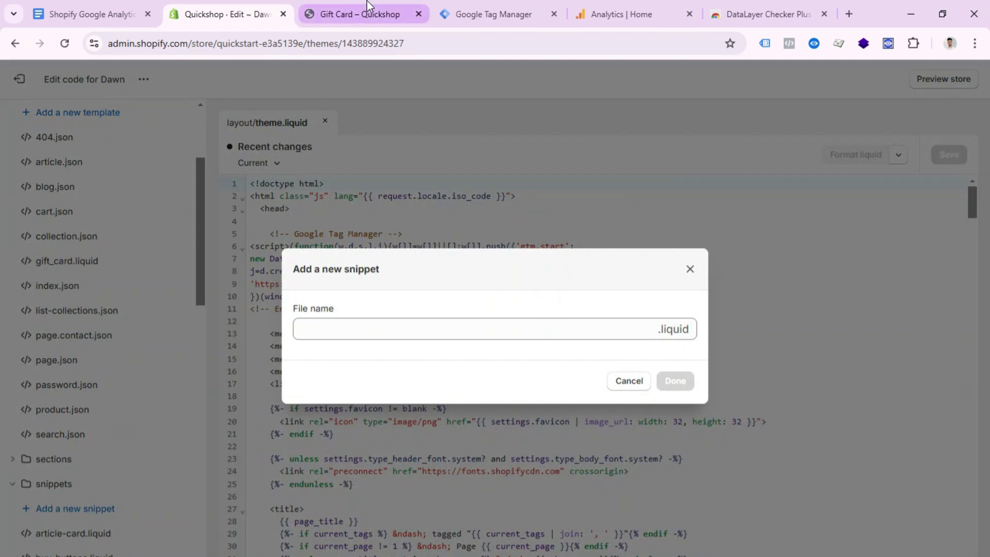
- Create a snippet named gtm-customer-events-storefront, copying the name from the guide
click(94, 7)
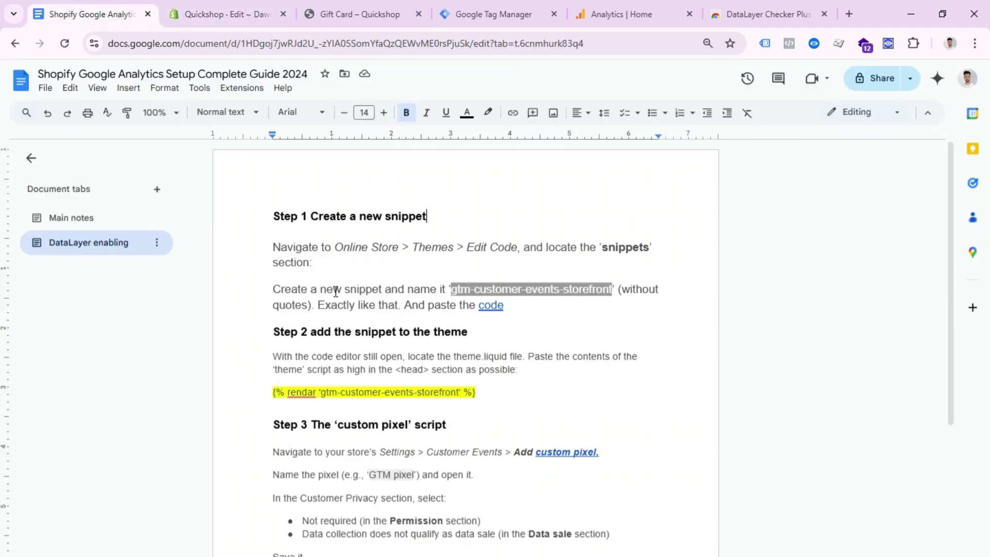
drag(453, 292, 595, 291)
drag(451, 290, 612, 289)
right_click(597, 289)
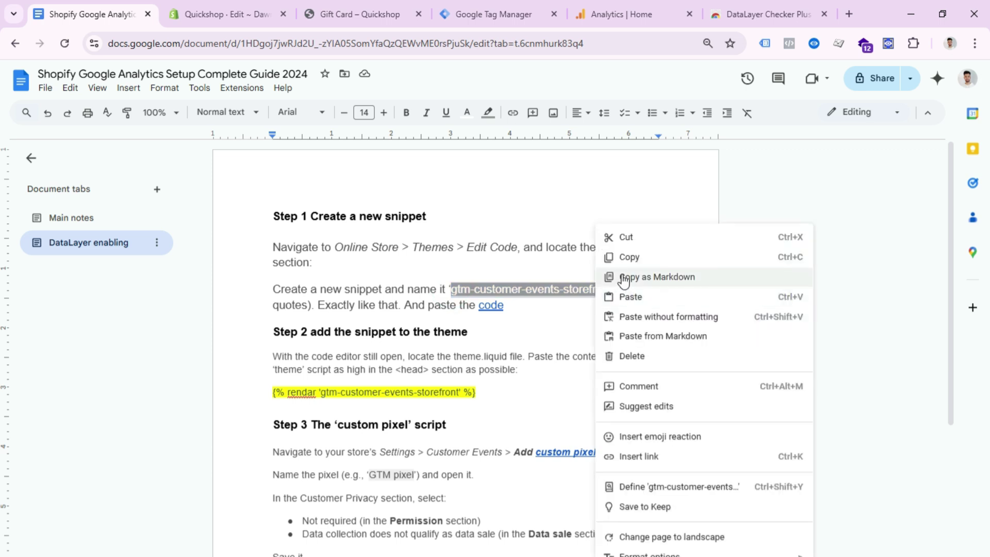
click(621, 257)
click(286, 6)
click(342, 323)
right_click(342, 323)
click(368, 167)
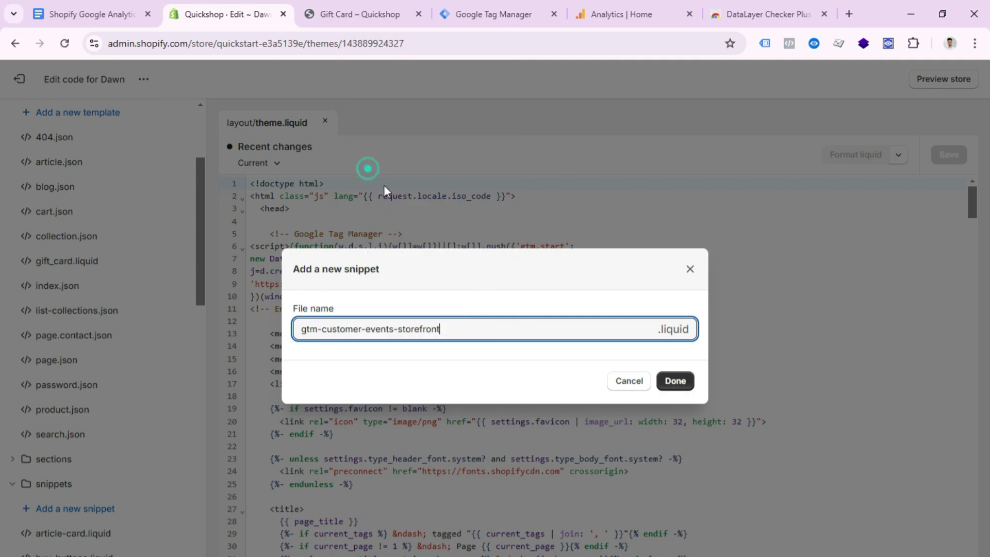
click(675, 382)
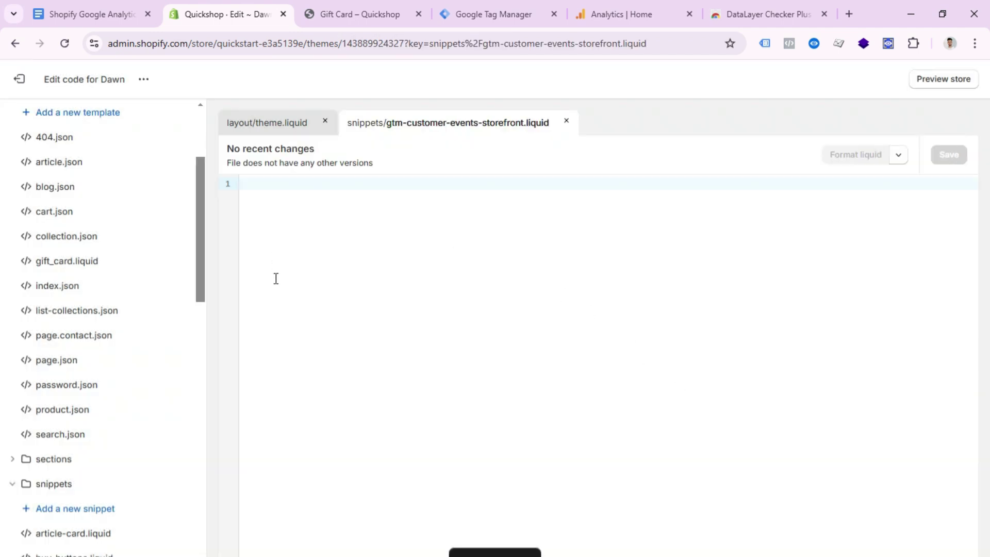
- Open the code document linked from the word 'code' in the guide
click(401, 258)
click(107, 19)
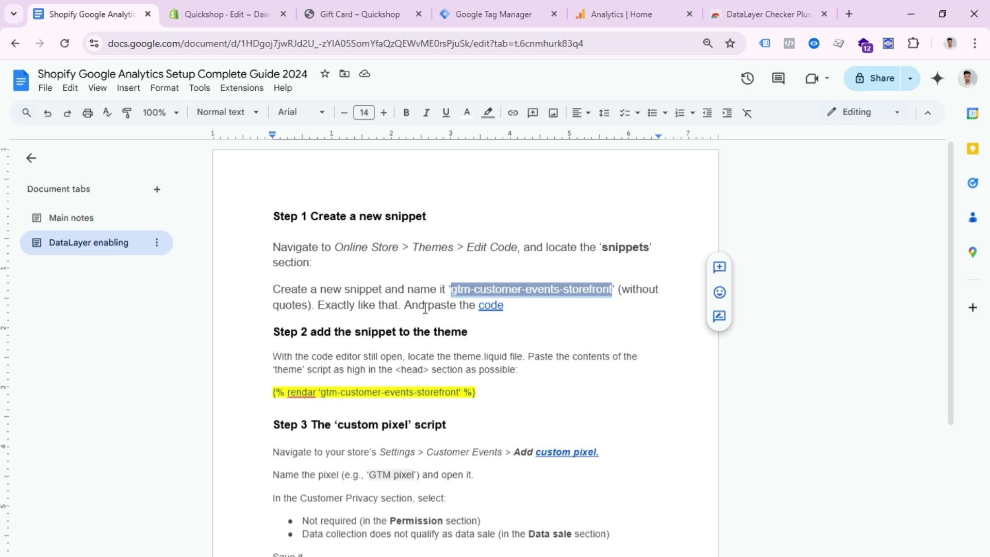
click(496, 310)
click(529, 323)
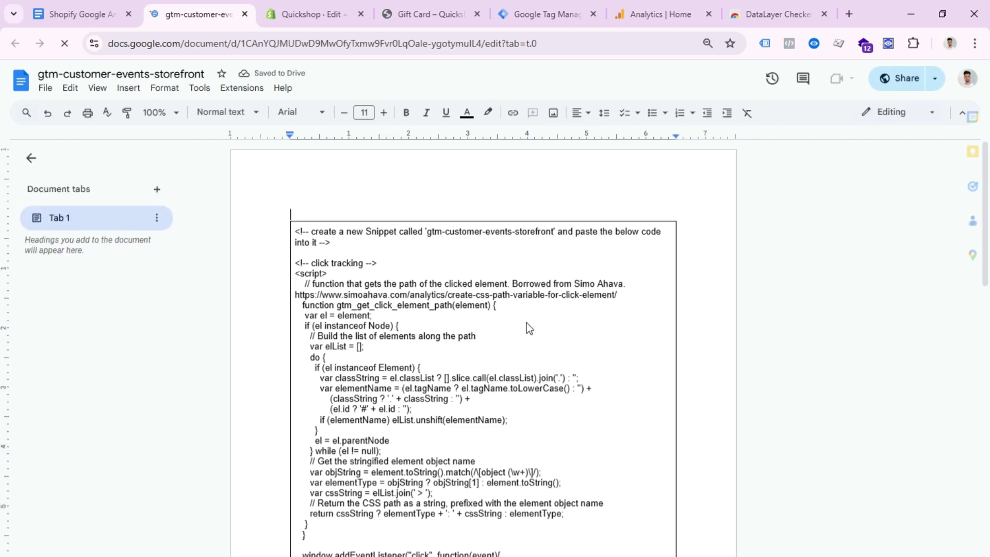
- Paste the linked document's click-tracking script into the gtm-customer-events-storefront snippet and save it
key(ctrl+a)
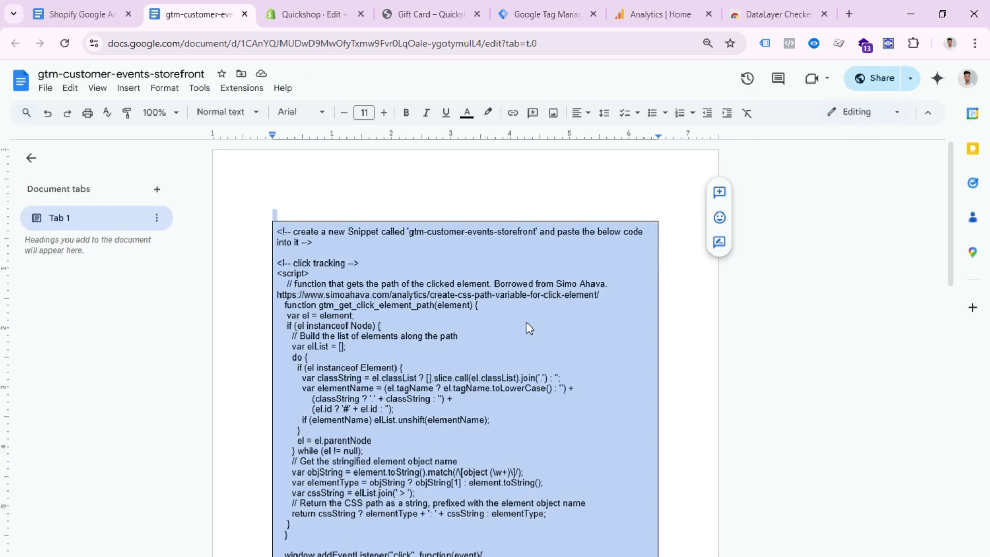
click(328, 12)
click(354, 267)
key(ctrl+v)
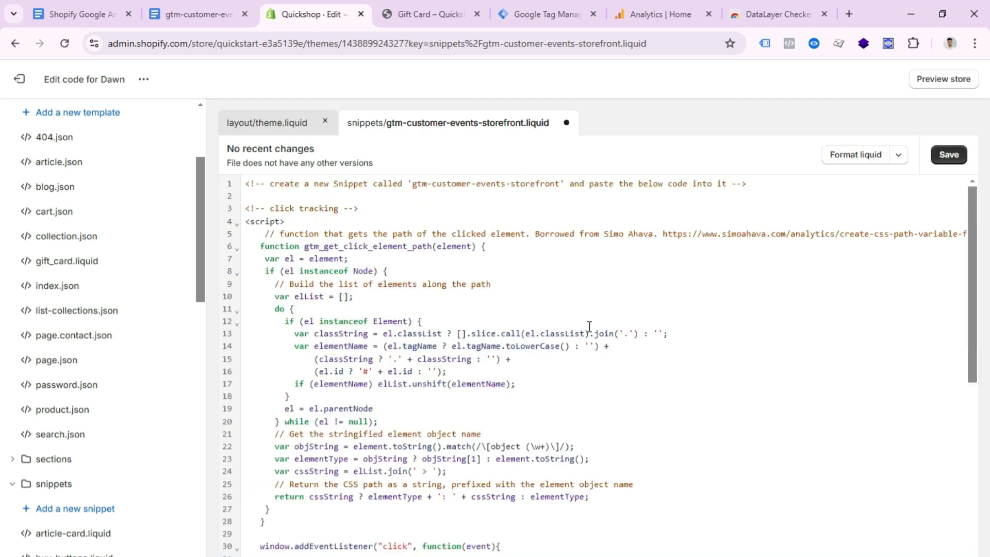
click(960, 155)
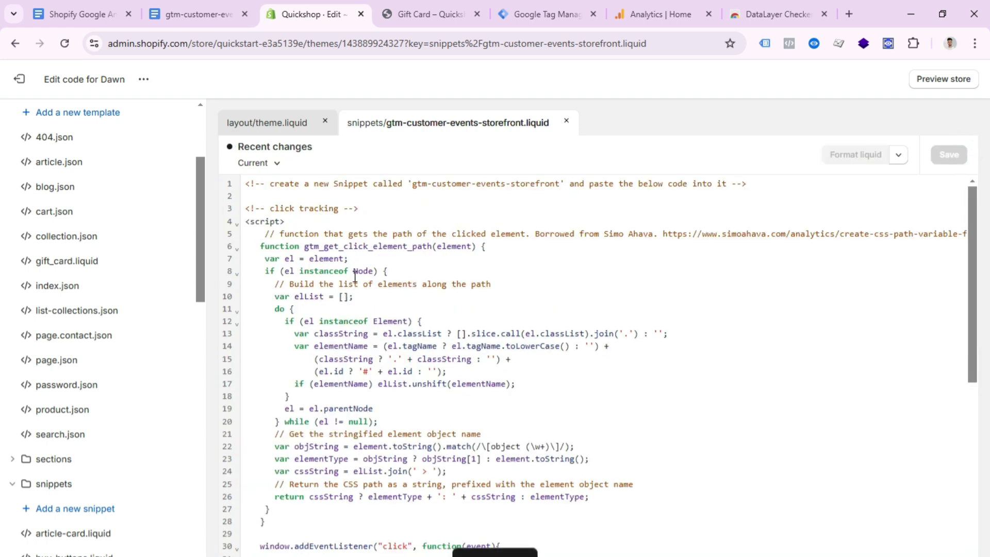
- Copy the render snippet line from the guide and open layout/theme.liquid
key(ctrl+1)
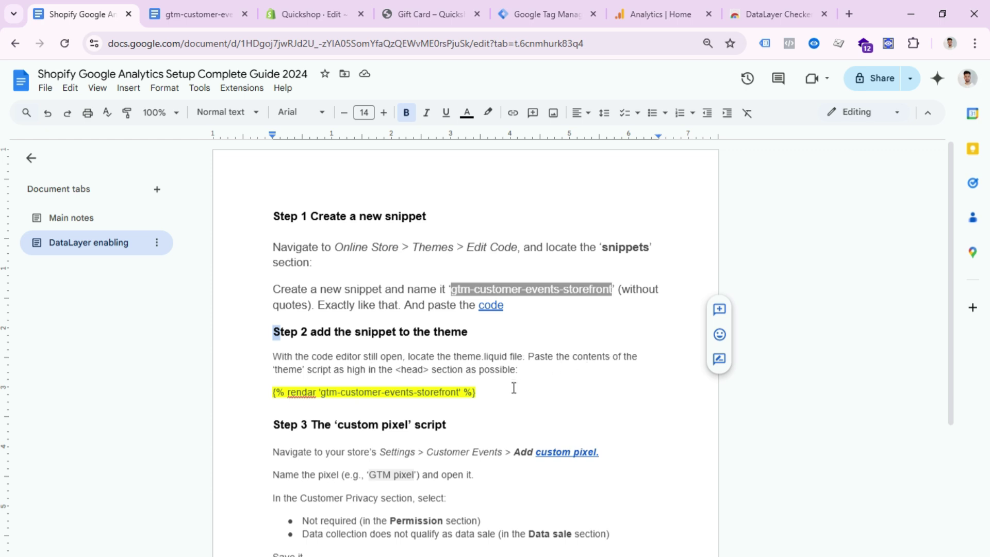
drag(263, 393, 474, 393)
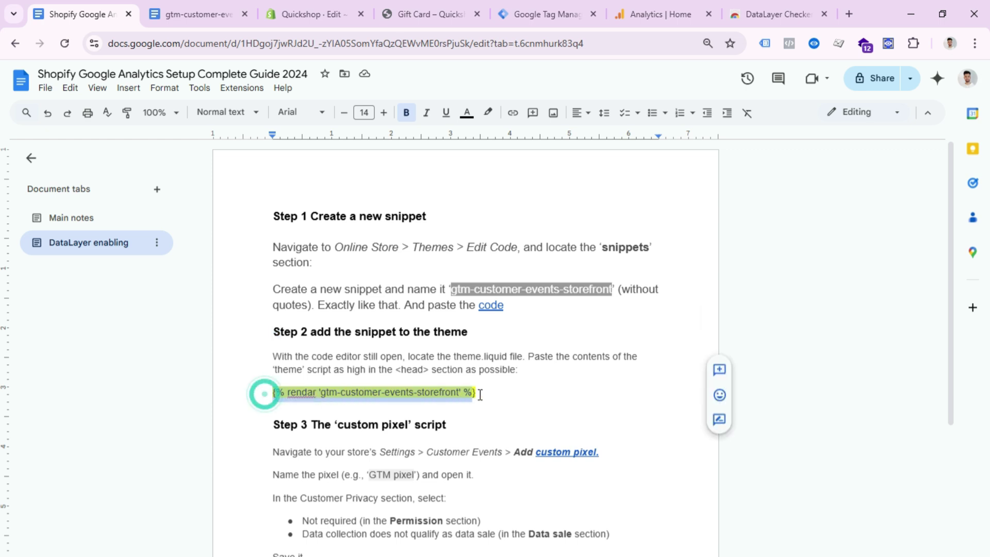
right_click(467, 397)
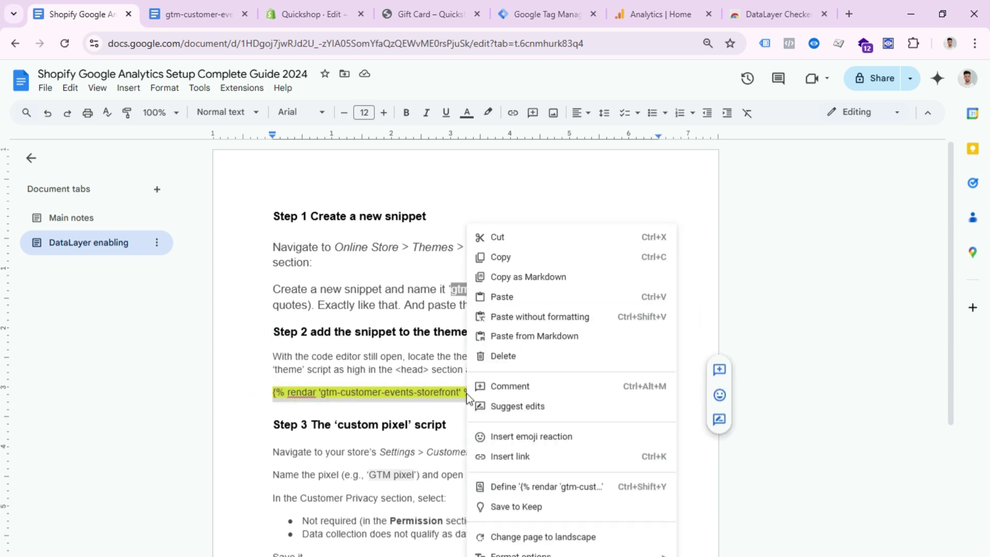
click(503, 257)
click(284, 2)
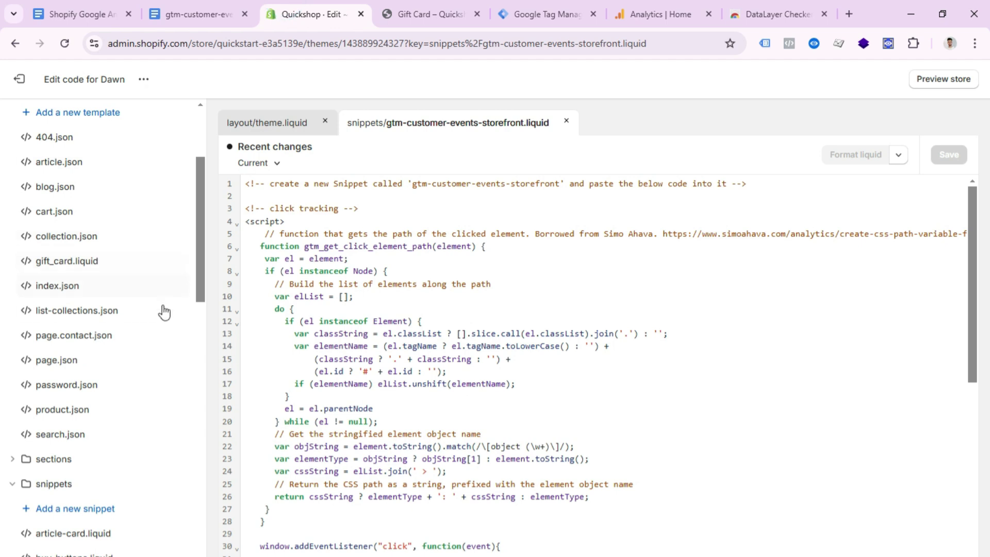
scroll(144, 460, up, 2)
scroll(145, 460, up, 1)
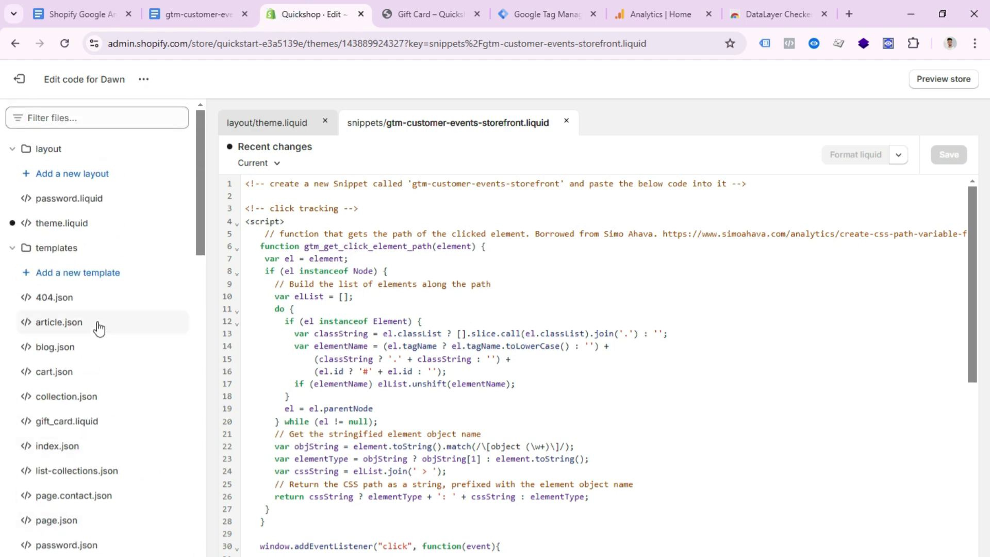
click(70, 225)
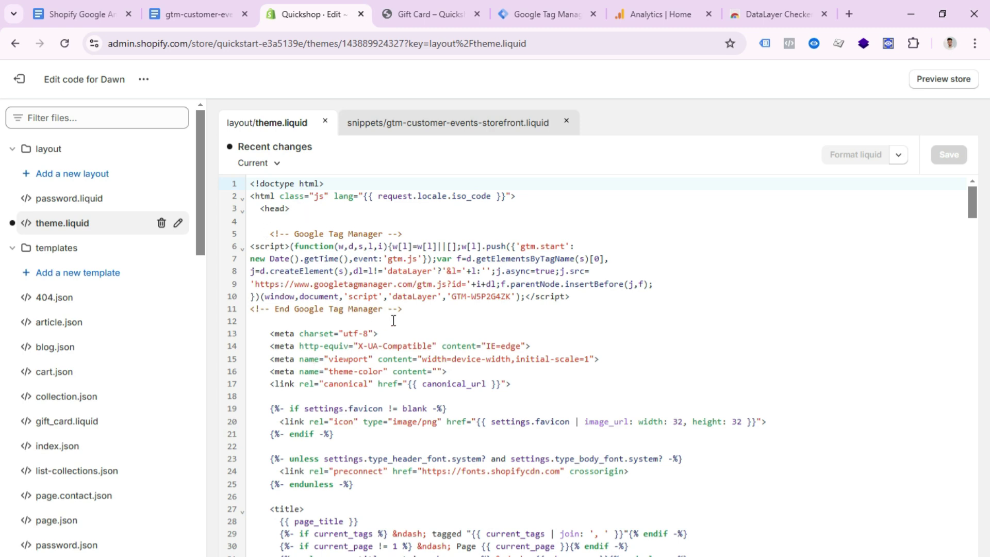
- Paste {% render 'gtm-customer-events-storefront' %} below the GTM code, correct 'rendar', and save theme.liquid
key(Return)
key(Return)
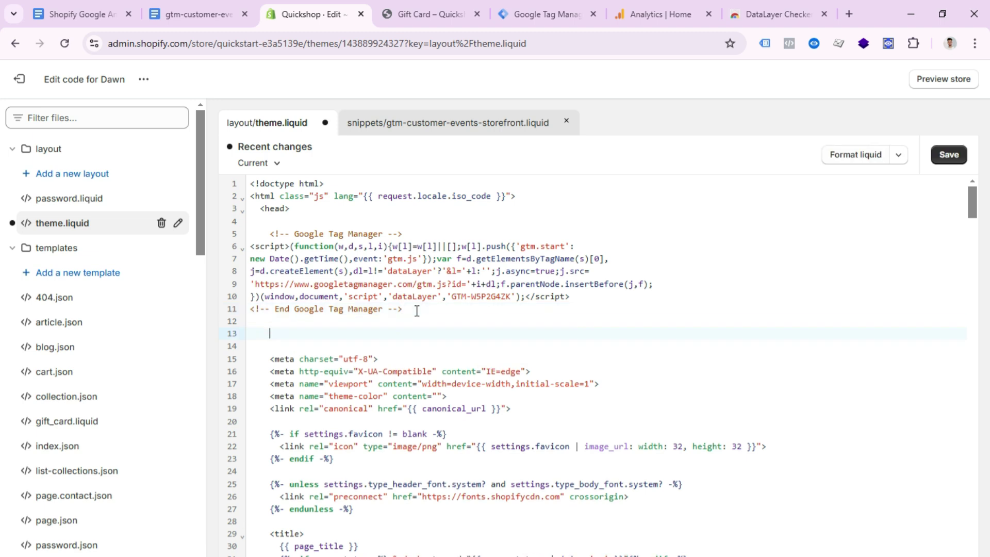
key(ctrl+v)
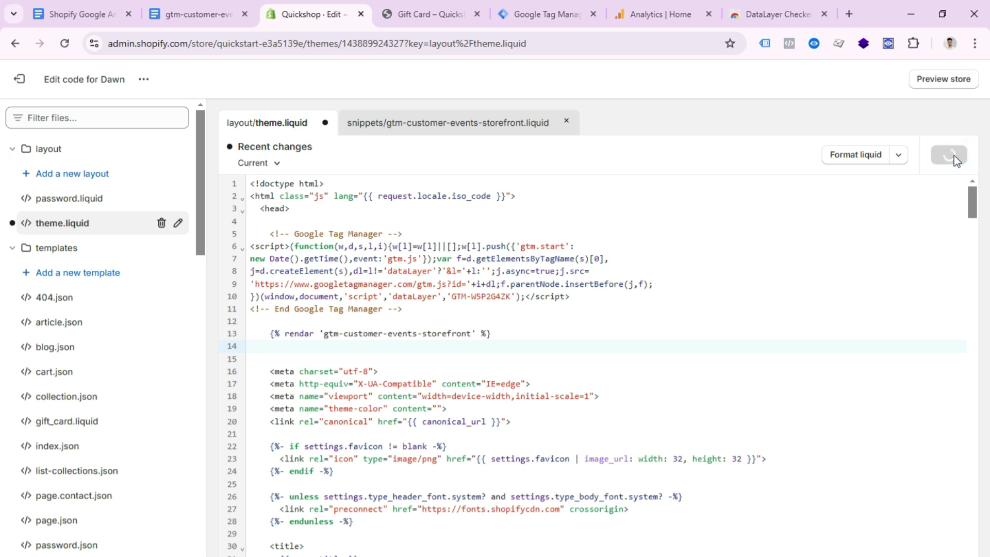
click(313, 405)
key(BackSpace)
text(e)
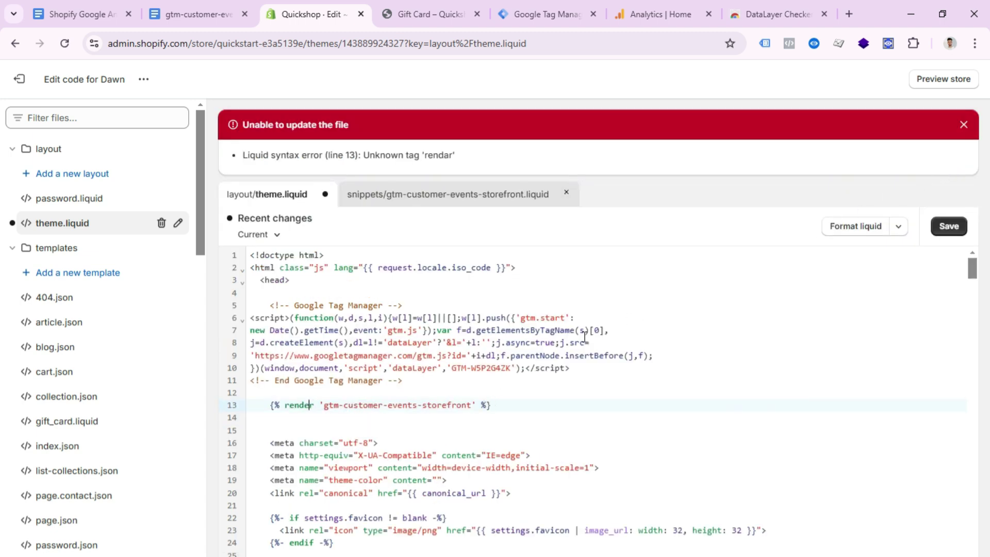
click(947, 233)
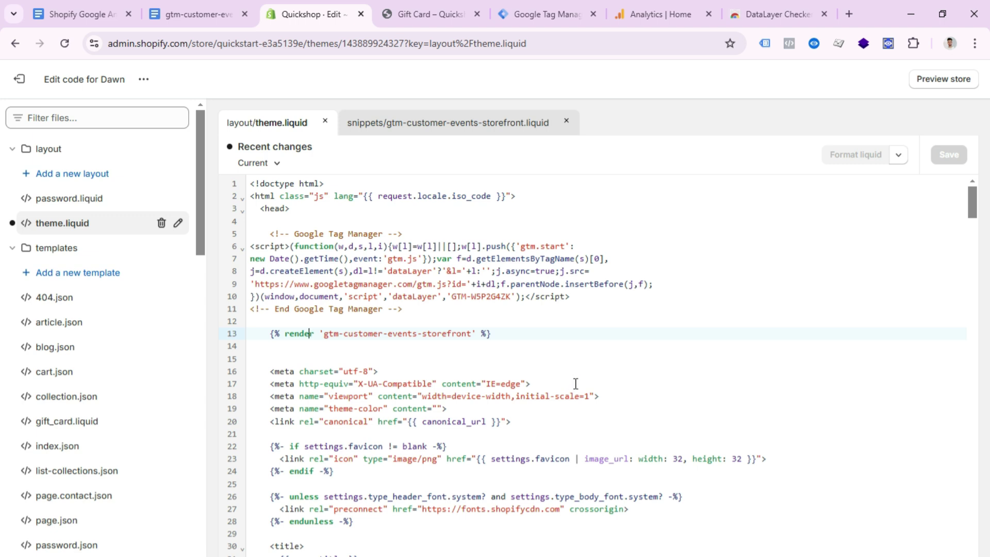
- Return to the setup guide and review its next section
key(ctrl+1)
scroll(326, 290, down, 2)
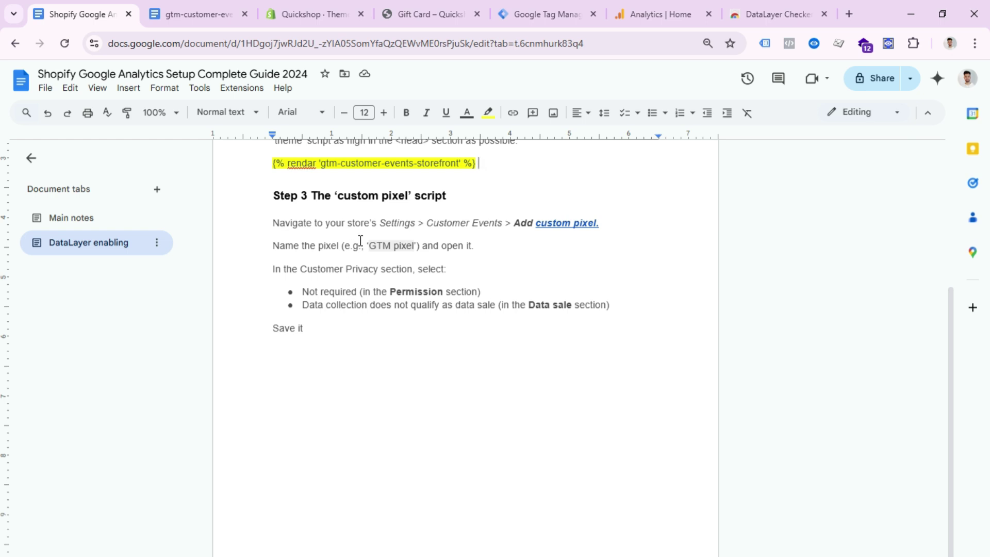
scroll(528, 449, up, 4)
- Add a custom pixel named GTM Pixel under Customer events and delete its default code
key(ctrl+3)
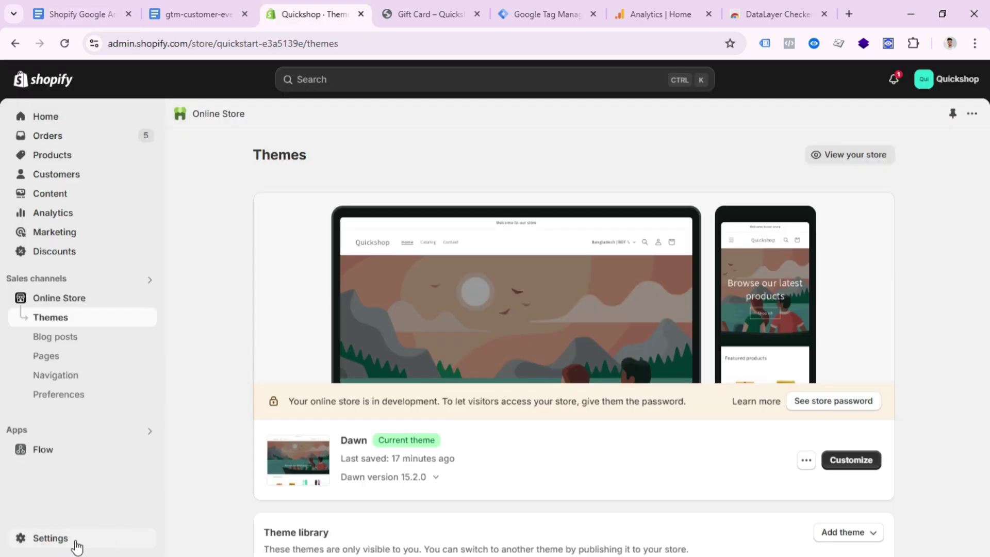
click(75, 540)
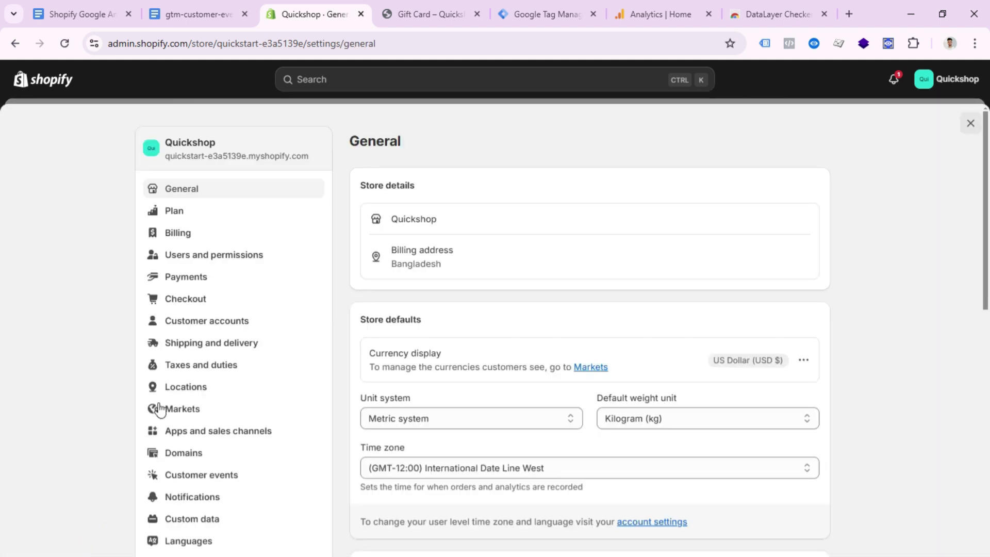
click(214, 475)
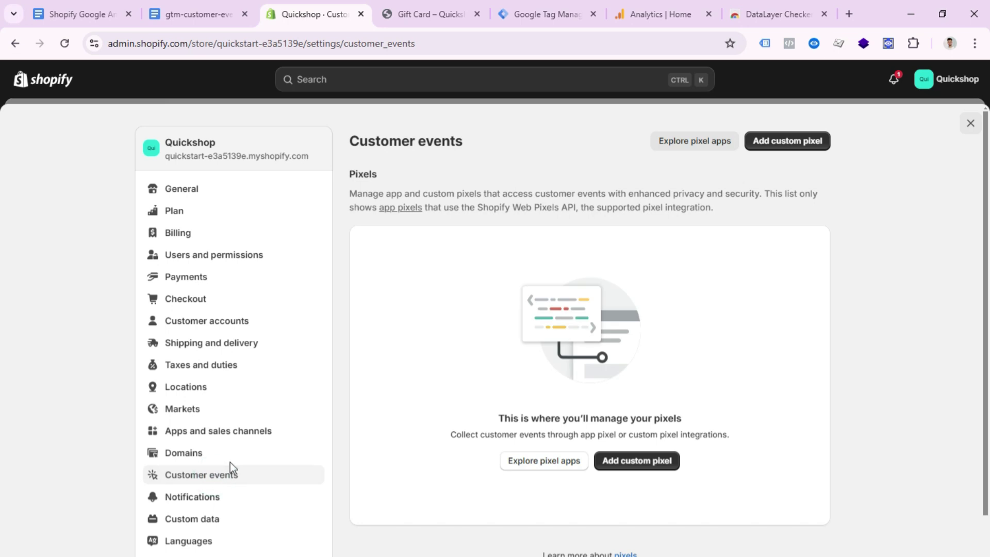
click(782, 141)
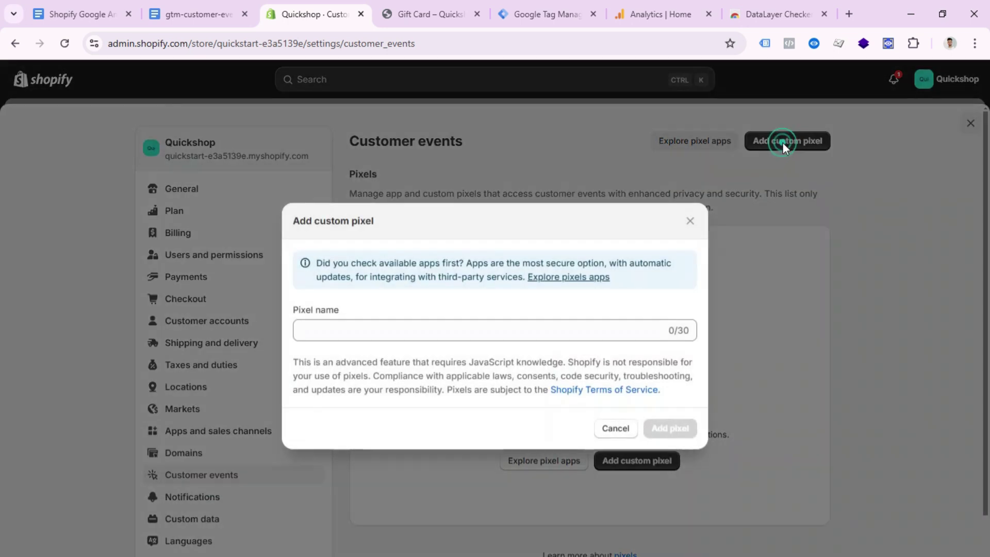
click(316, 333)
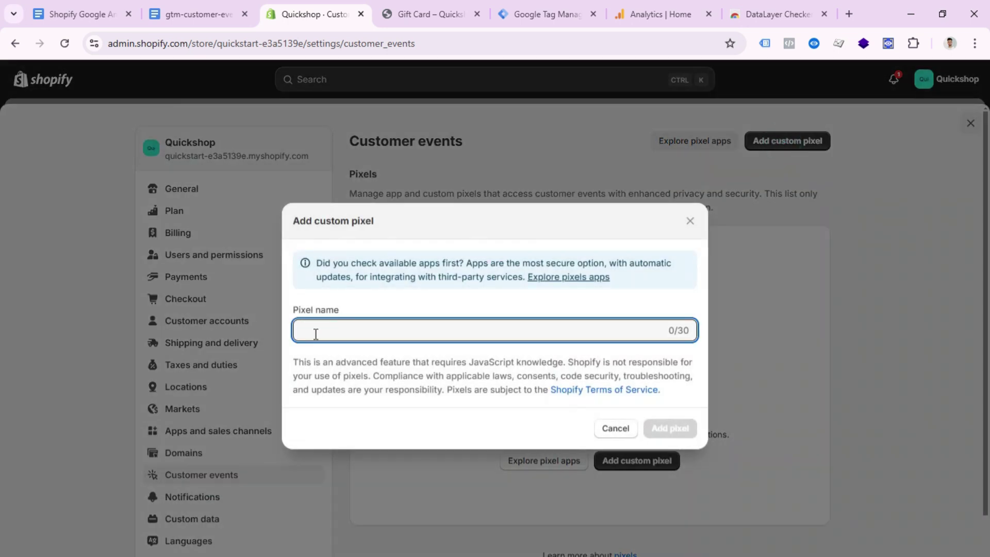
text(GTM Pixel)
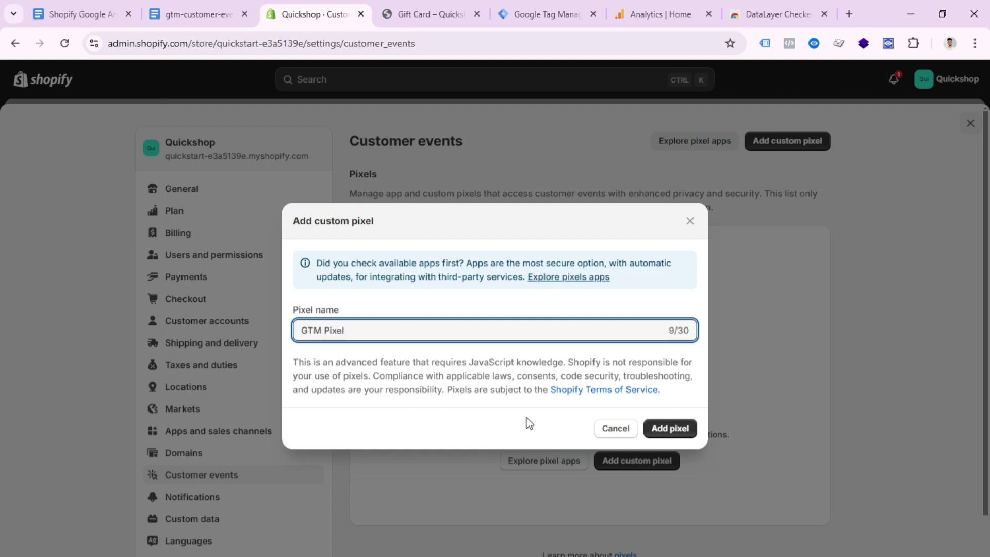
click(689, 433)
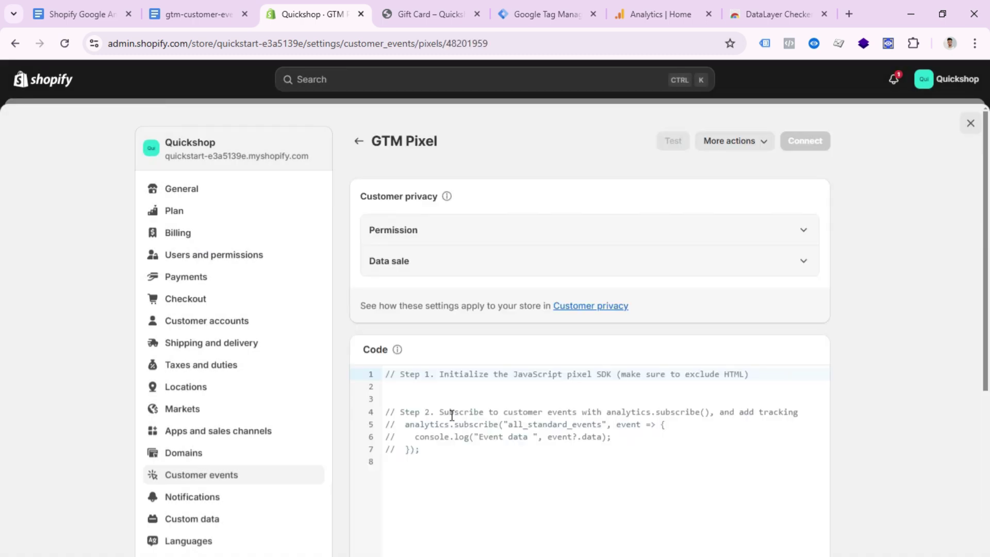
scroll(452, 416, down, 2)
key(ctrl+a)
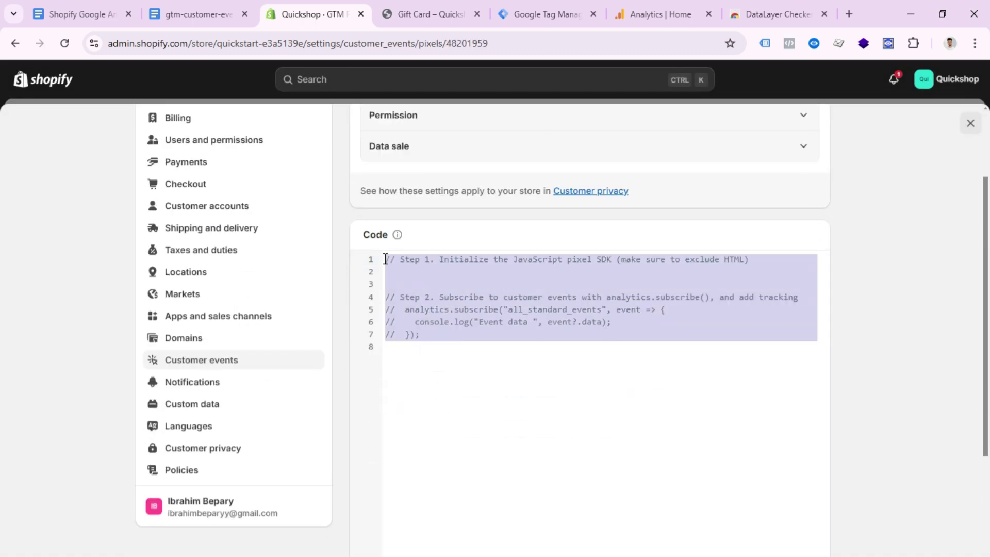
key(BackSpace)
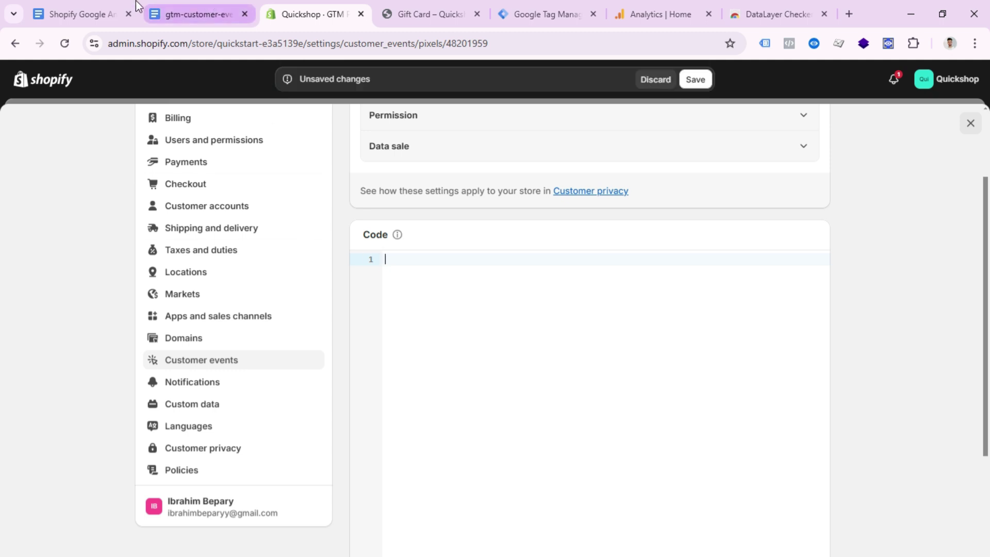
- Copy the entire custom pixel script from the guide's linked document into the empty pixel editor
click(88, 9)
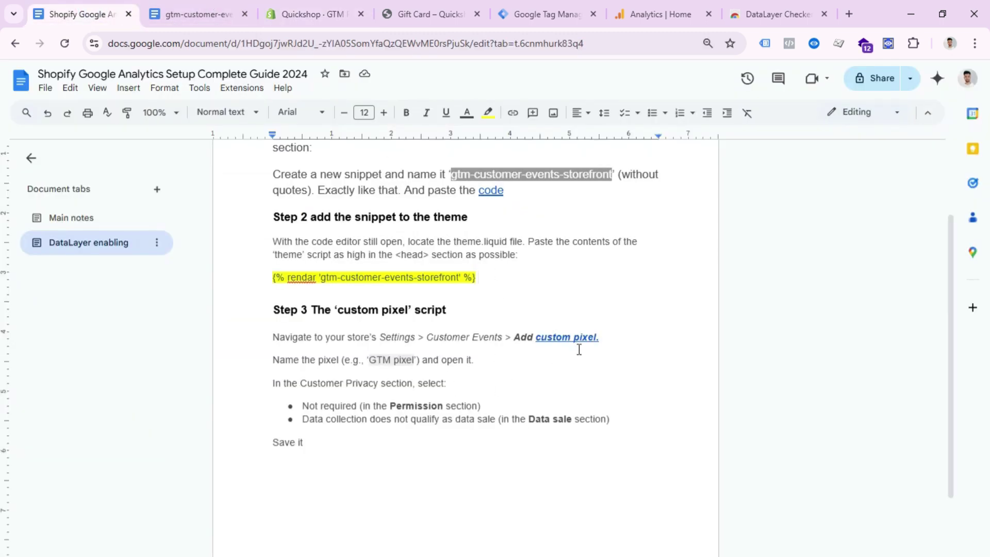
click(562, 355)
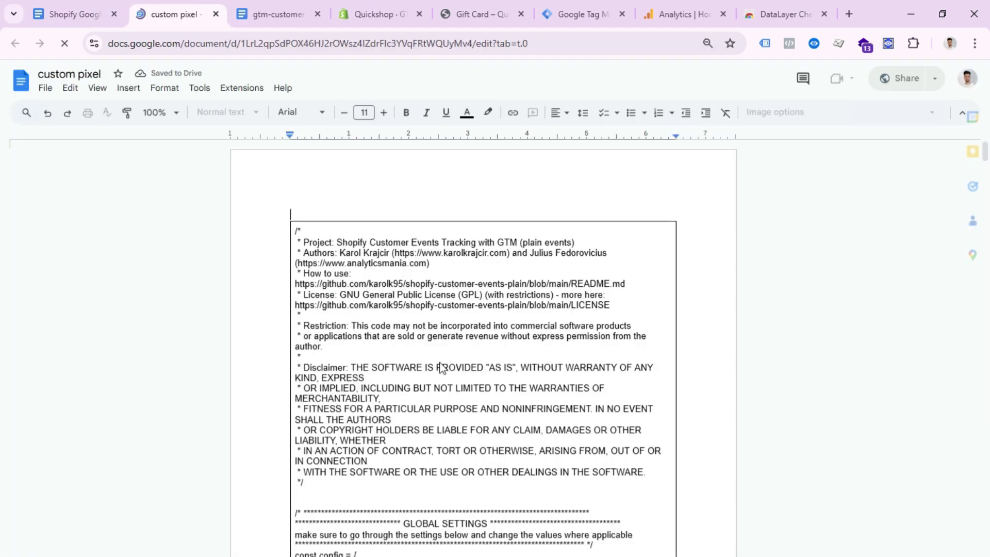
scroll(459, 377, down, 3)
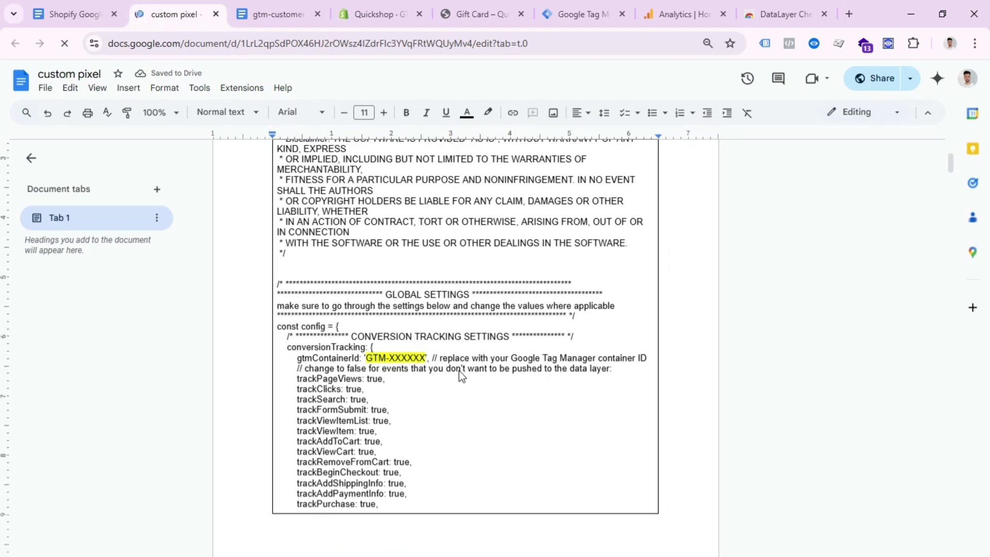
scroll(459, 370, down, 2)
scroll(459, 371, down, 2)
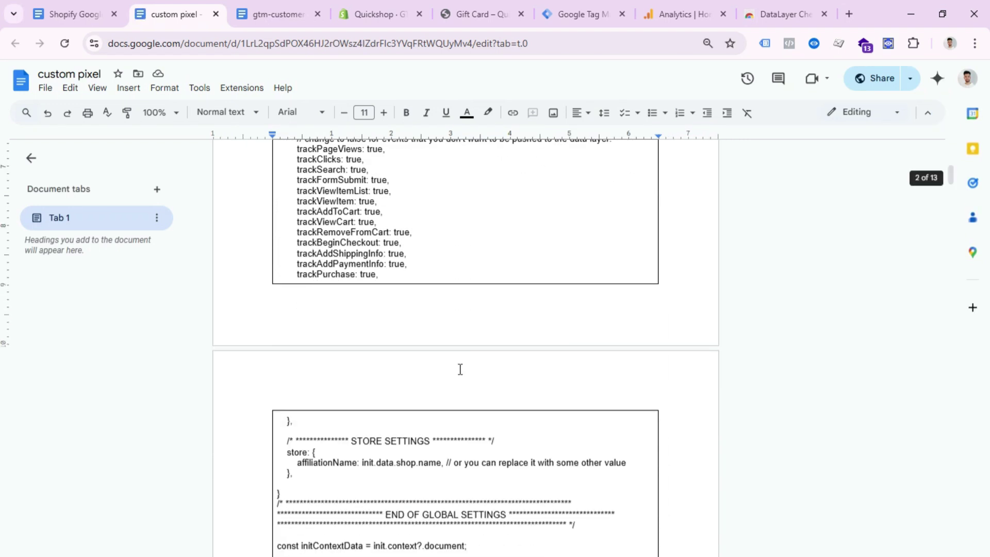
scroll(460, 369, up, 4)
key(ctrl+a)
key(ctrl+c)
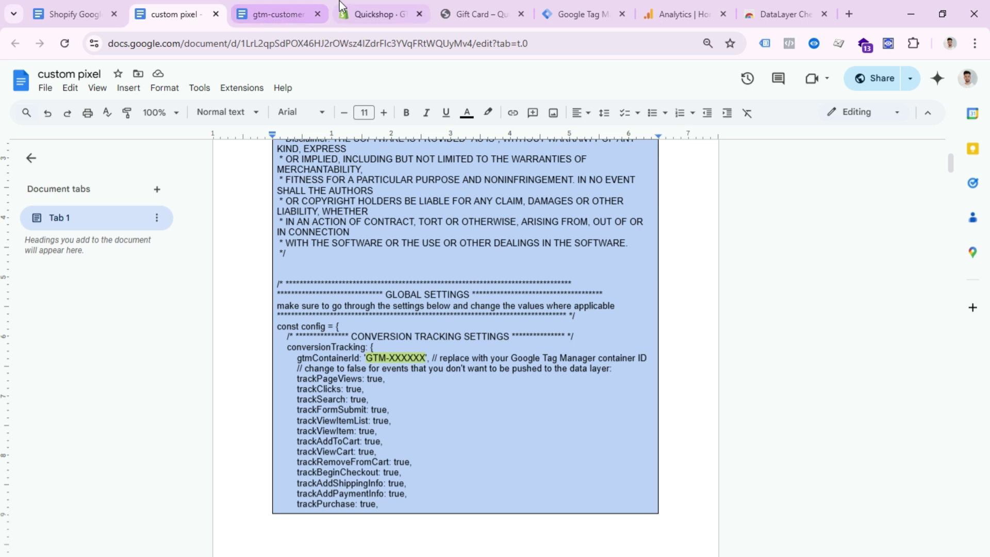
click(421, 12)
click(433, 310)
key(ctrl+v)
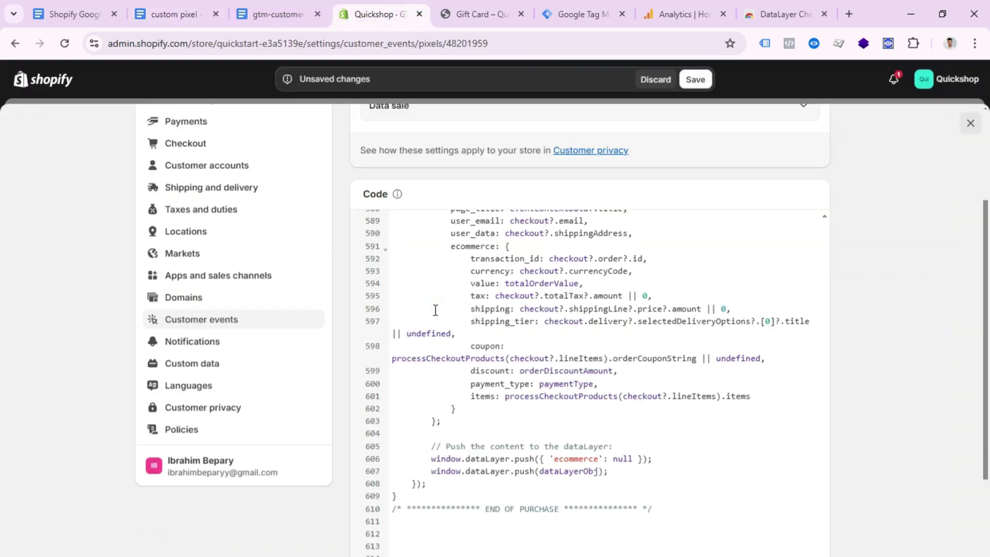
scroll(812, 487, down, 2)
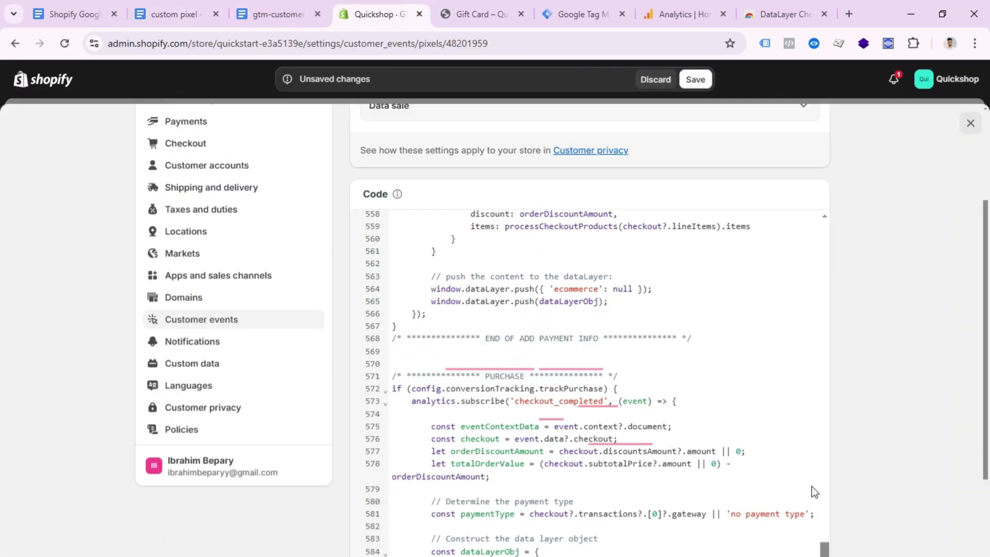
drag(824, 486, 821, 219)
scroll(677, 337, down, 5)
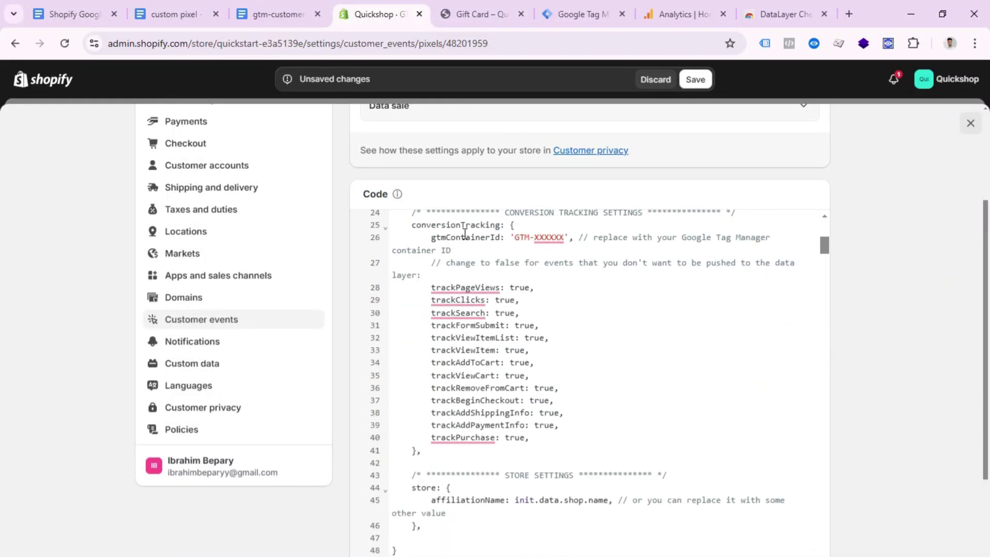
click(581, 5)
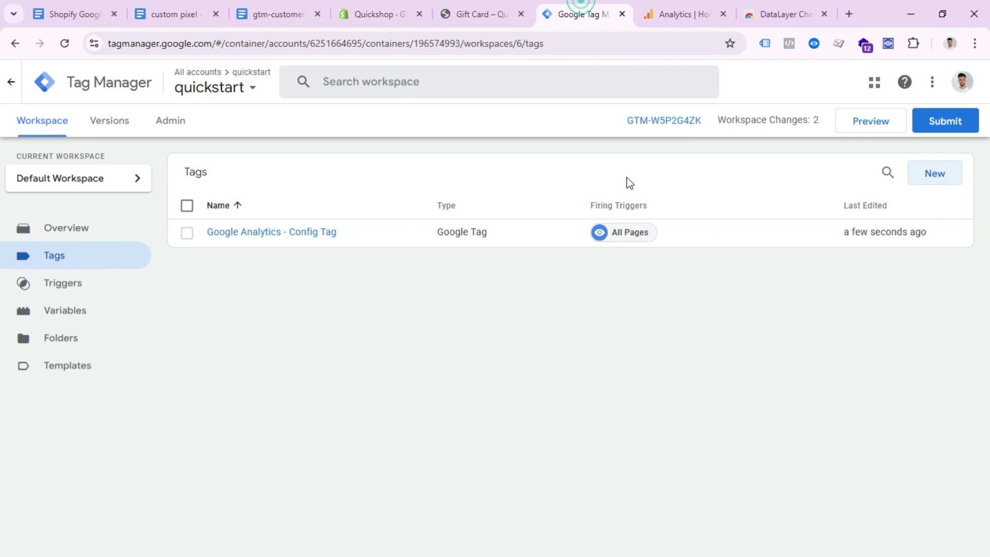
click(664, 120)
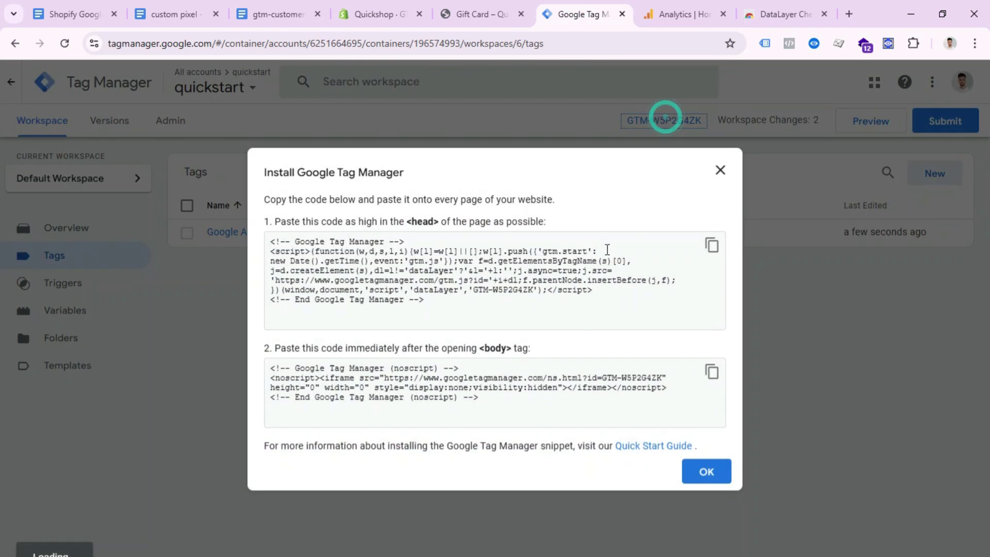
double_click(495, 291)
right_click(542, 296)
click(547, 304)
click(389, 14)
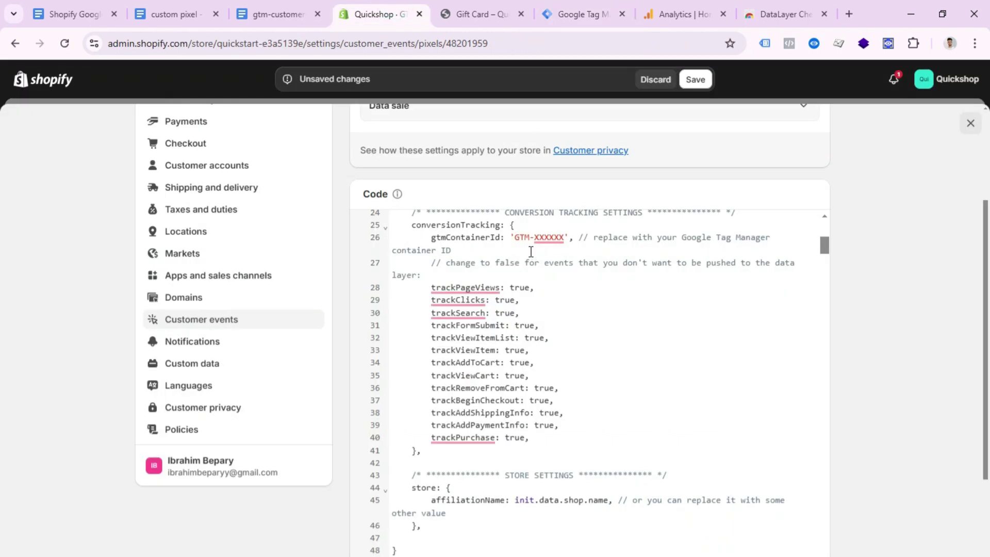
drag(537, 237, 556, 237)
key(ctrl+v)
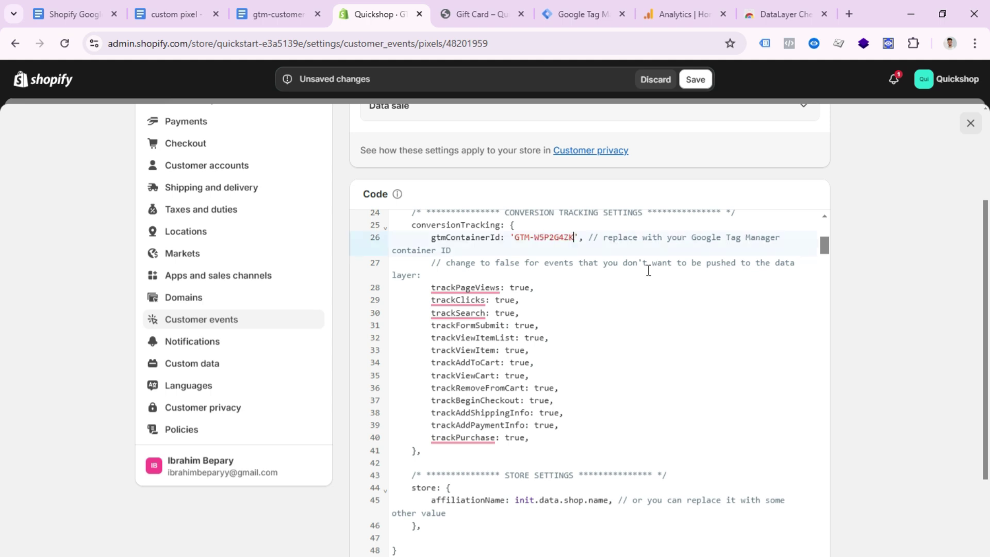
click(699, 88)
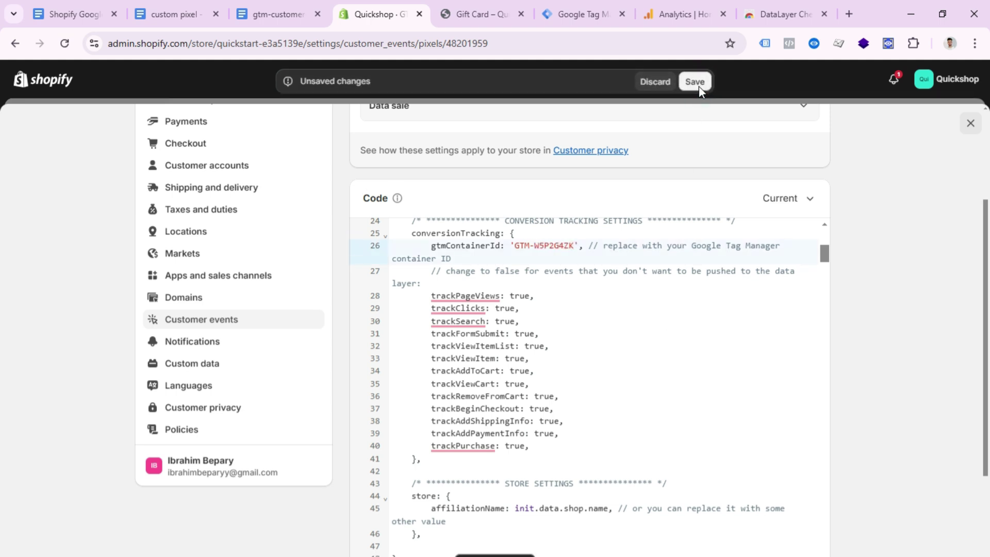
scroll(592, 413, up, 8)
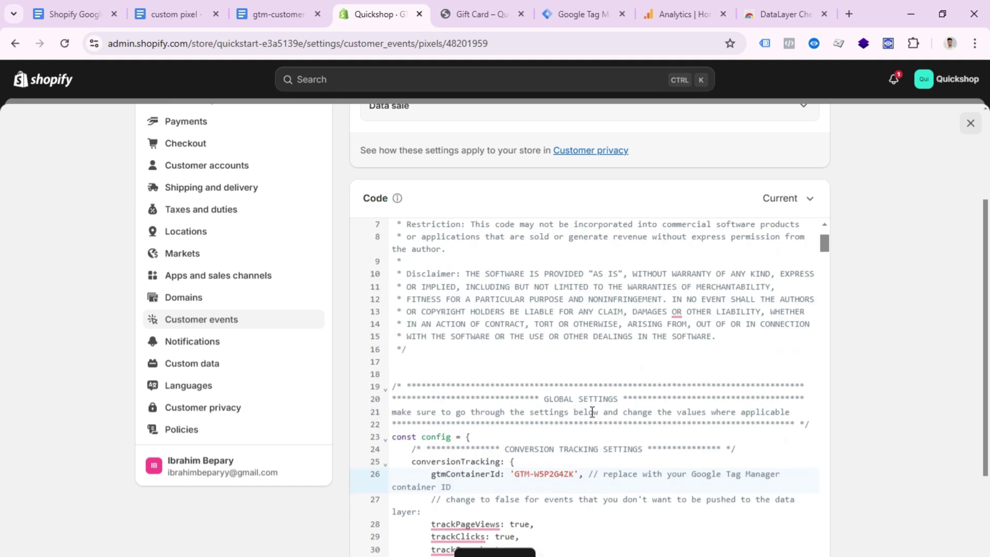
scroll(837, 274, up, 3)
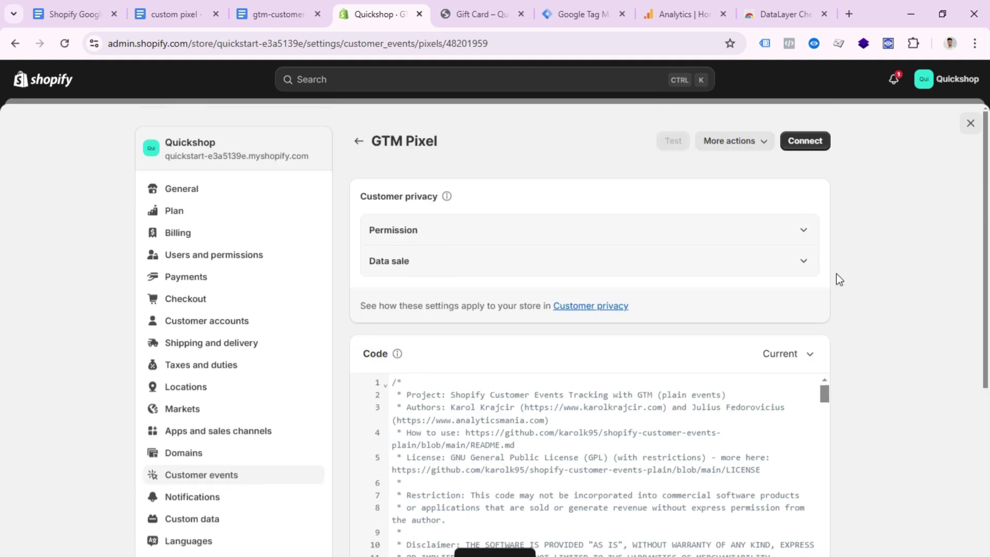
- Set GTM Pixel permission to Not required and data sale to does not qualify, then save
click(427, 230)
click(378, 360)
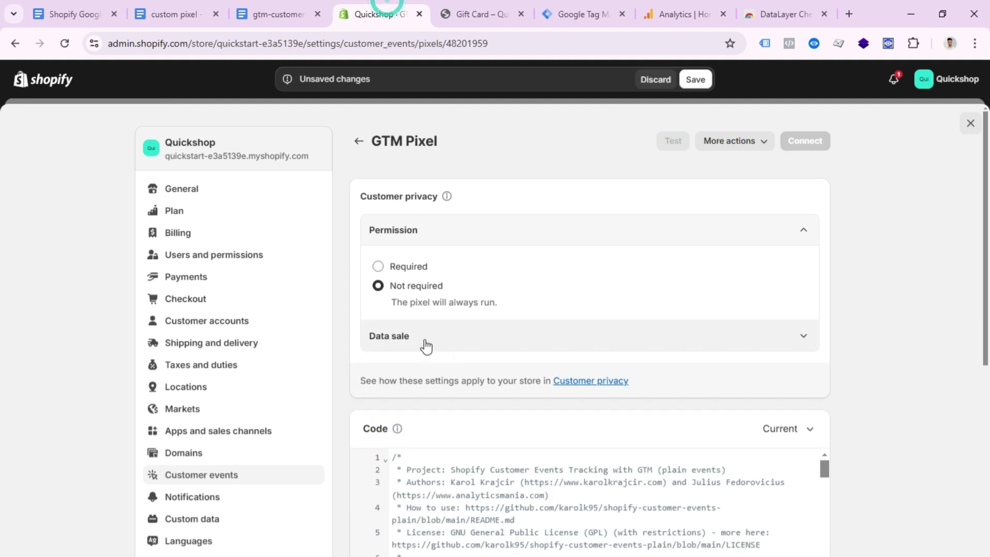
click(455, 340)
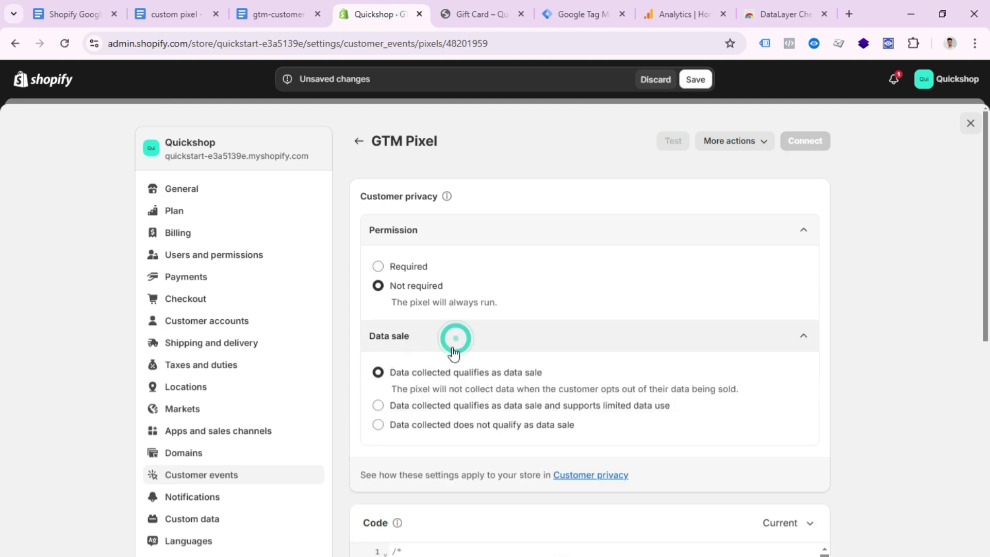
click(380, 425)
click(701, 82)
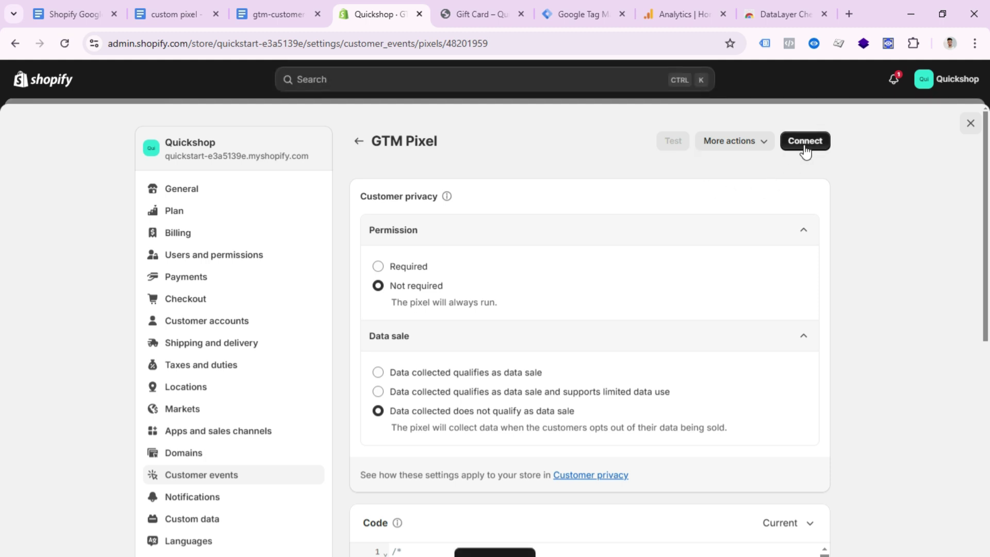
- Connect the GTM Pixel to the Quickshop store and close the settings
click(806, 144)
click(662, 370)
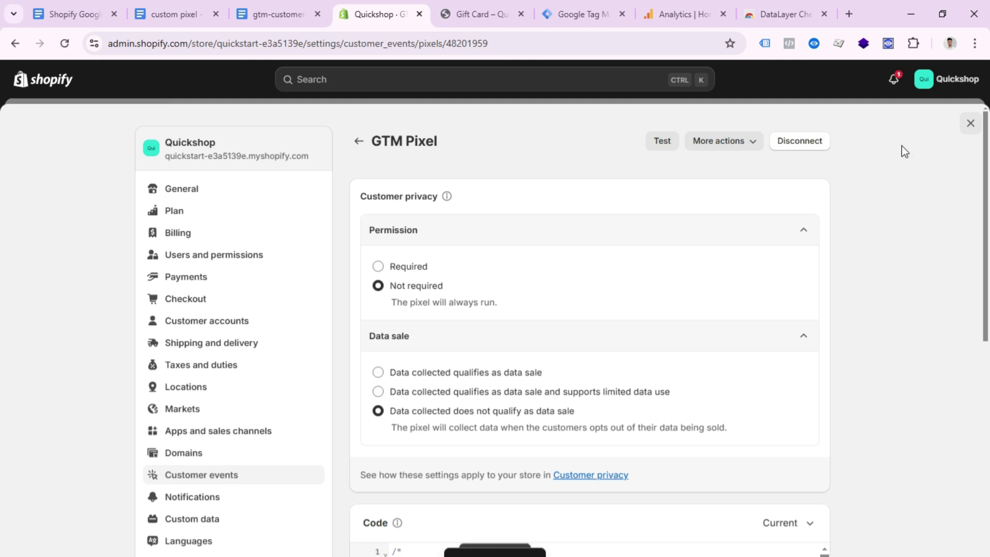
click(971, 124)
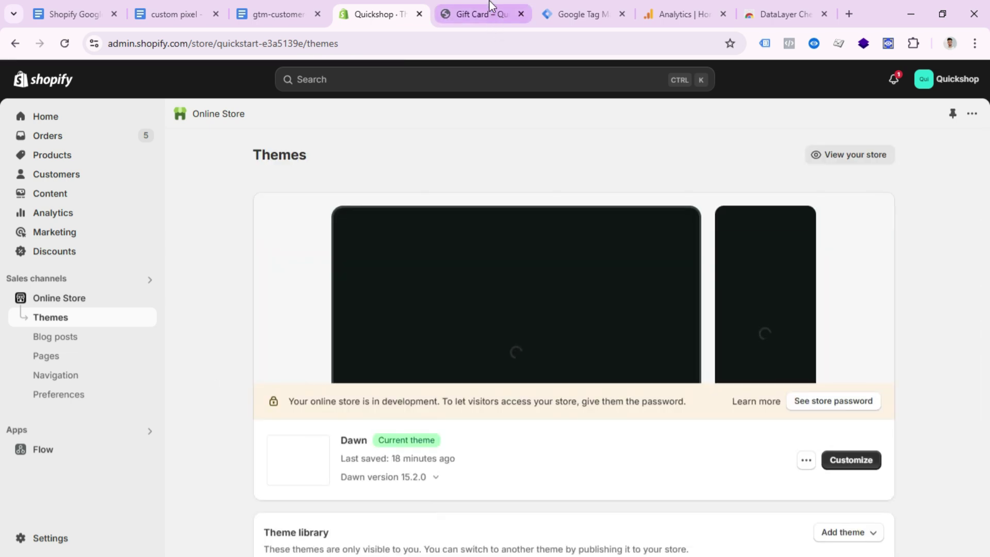
- Reload the Gift Card page and confirm DataLayer Checker Plus shows a view_item event
click(489, 9)
click(65, 43)
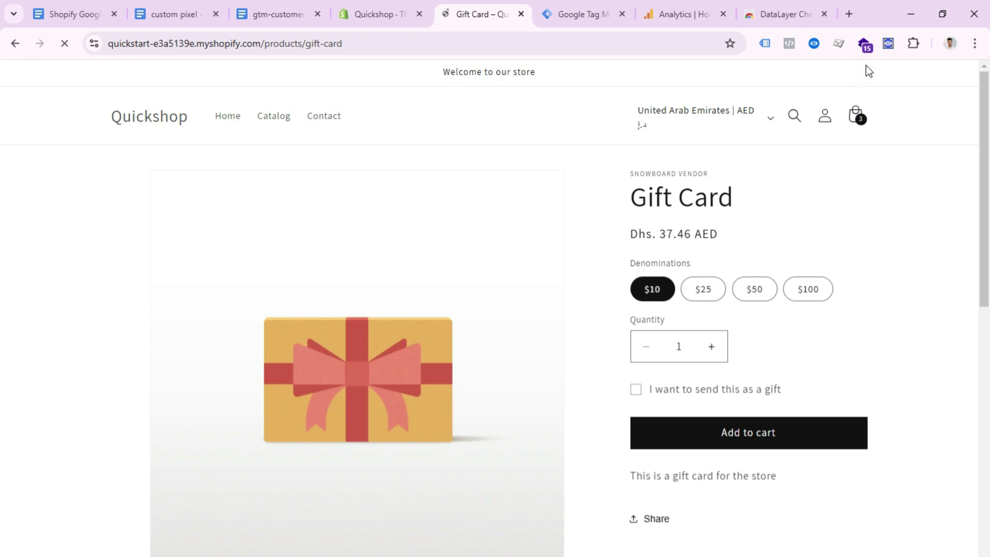
click(888, 44)
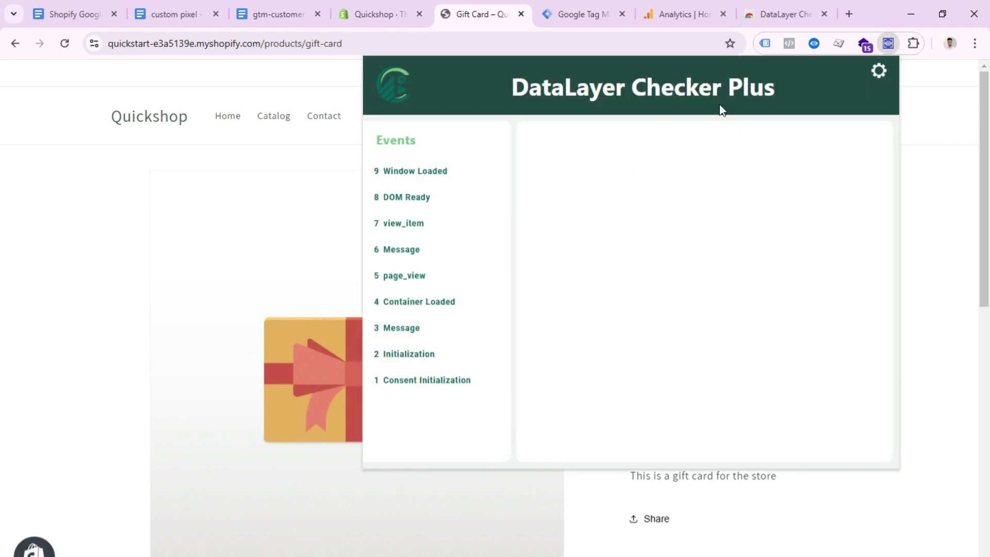
click(406, 226)
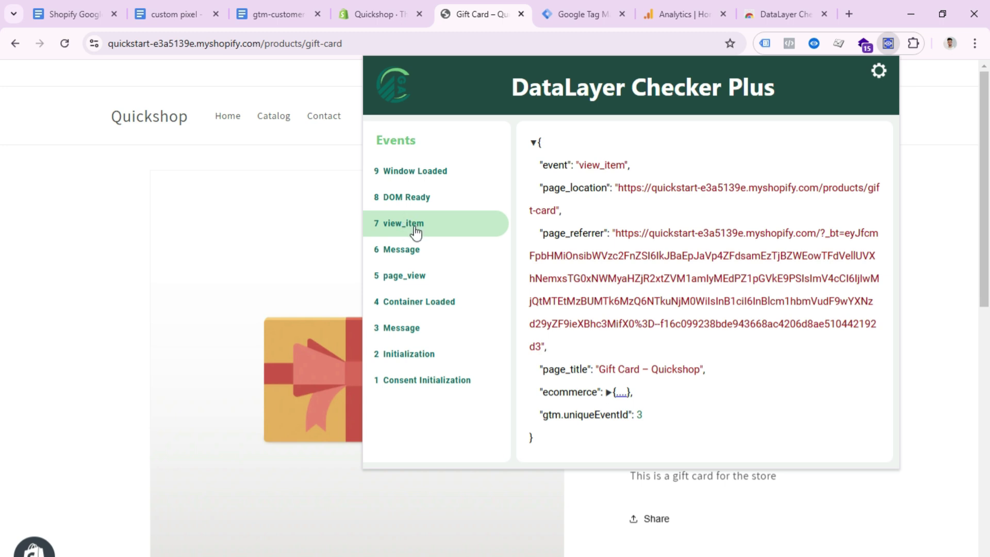
click(891, 44)
click(814, 43)
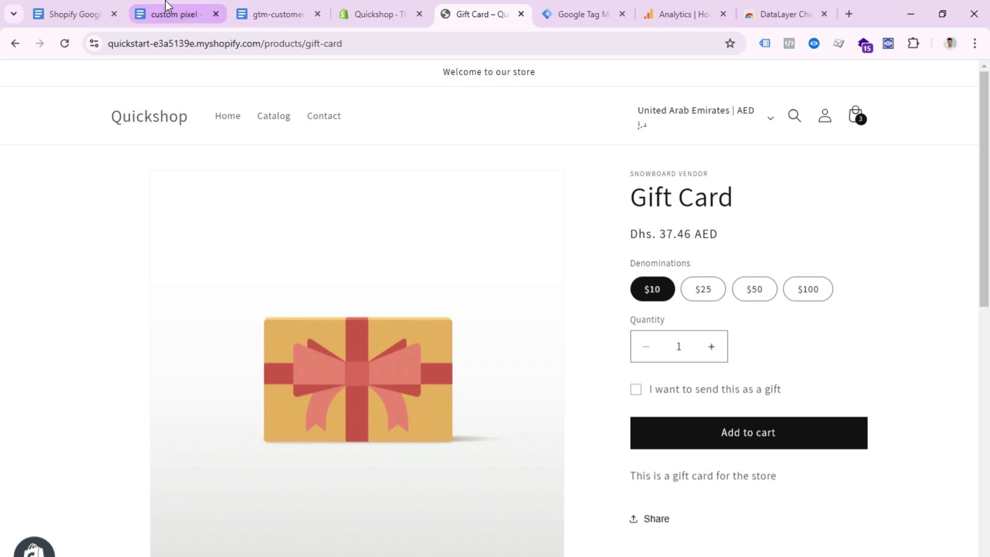
- Close the custom pixel and storefront snippet code document tabs
click(199, 14)
click(254, 14)
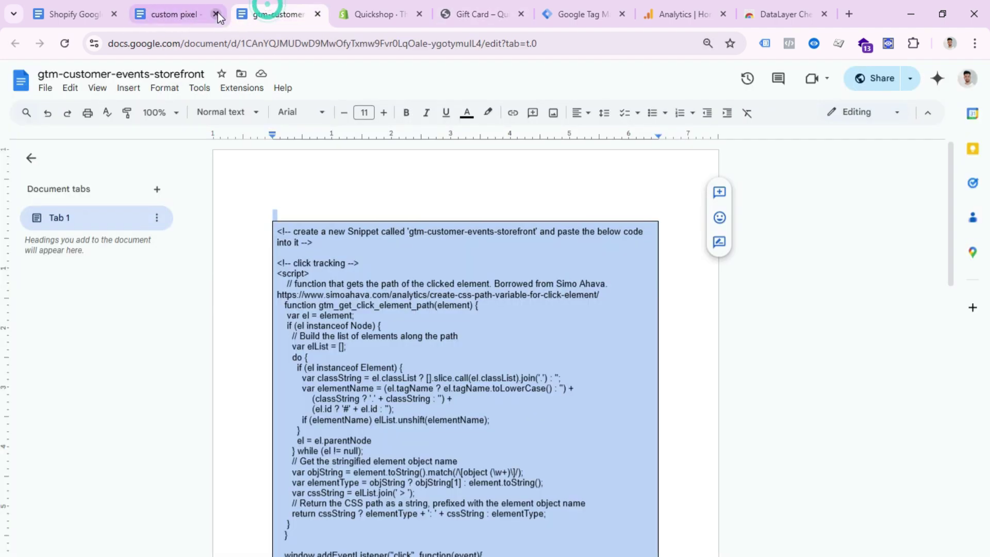
click(215, 13)
click(216, 14)
- Show the guide's Main notes section, then dismiss GTM's container install code dialog
click(68, 12)
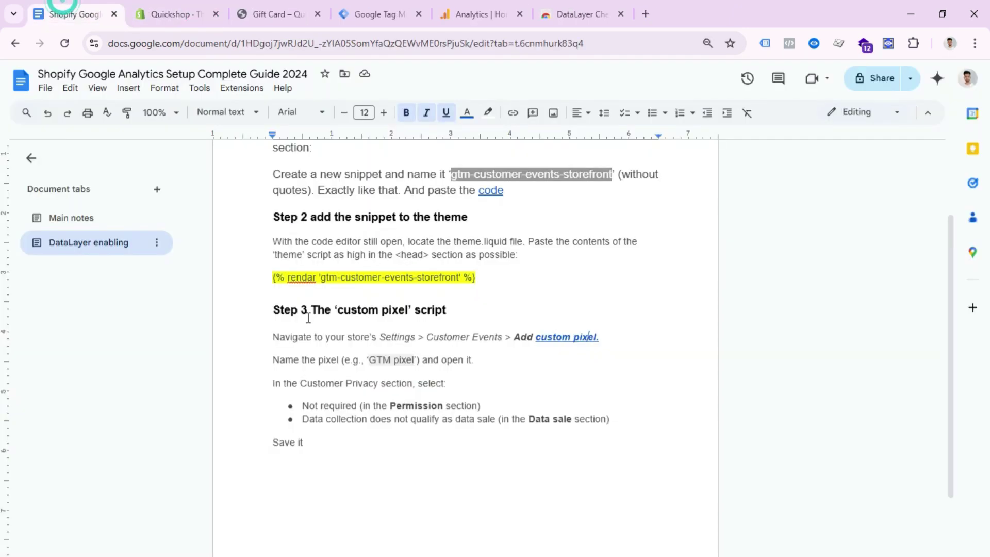
click(78, 220)
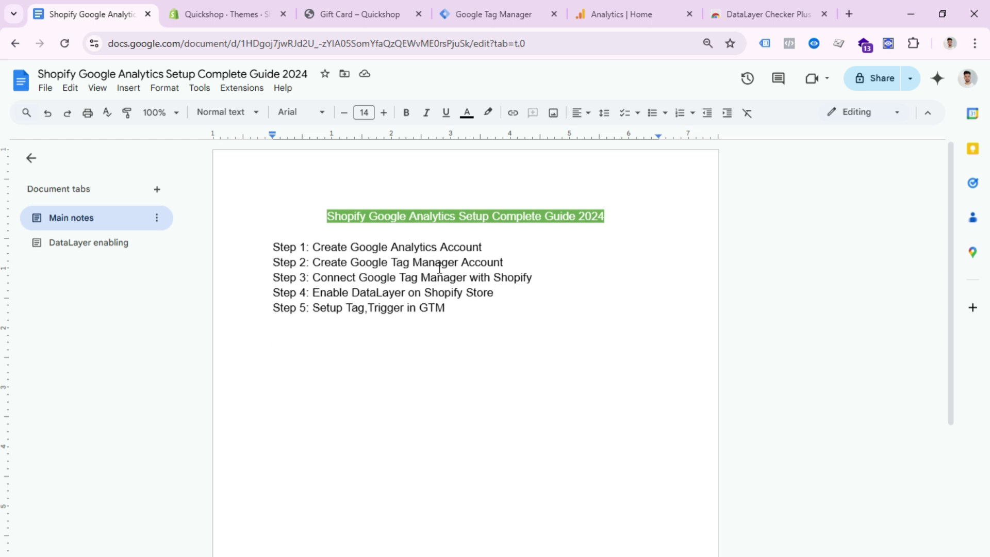
click(510, 11)
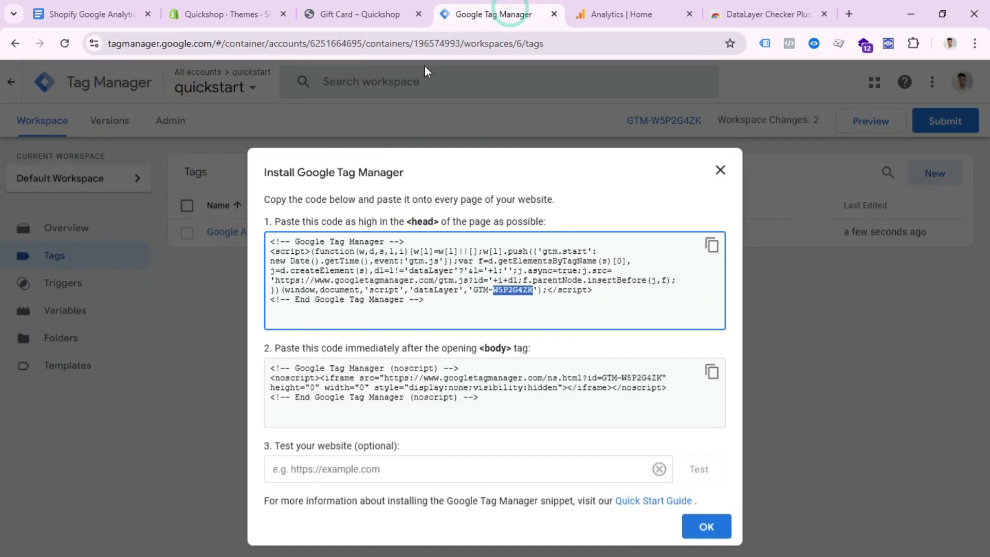
click(721, 171)
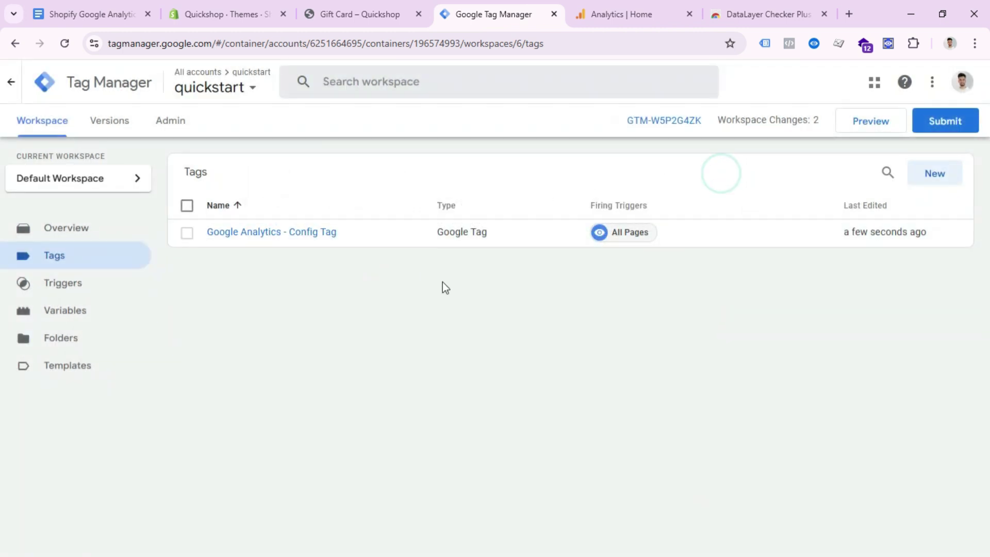
- Open The Multi-managed Snowboard product page in the Shopify store
click(379, 5)
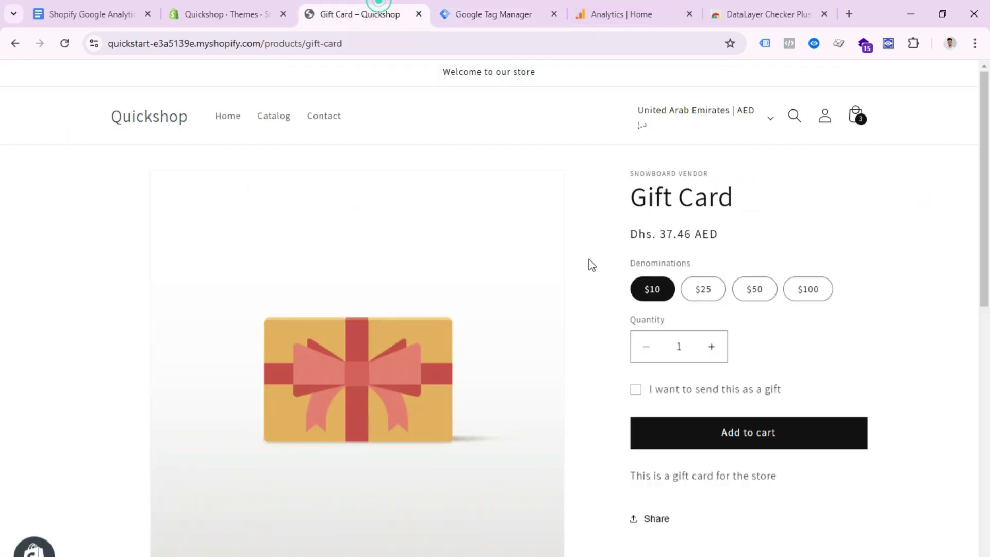
scroll(589, 259, down, 5)
scroll(451, 367, down, 2)
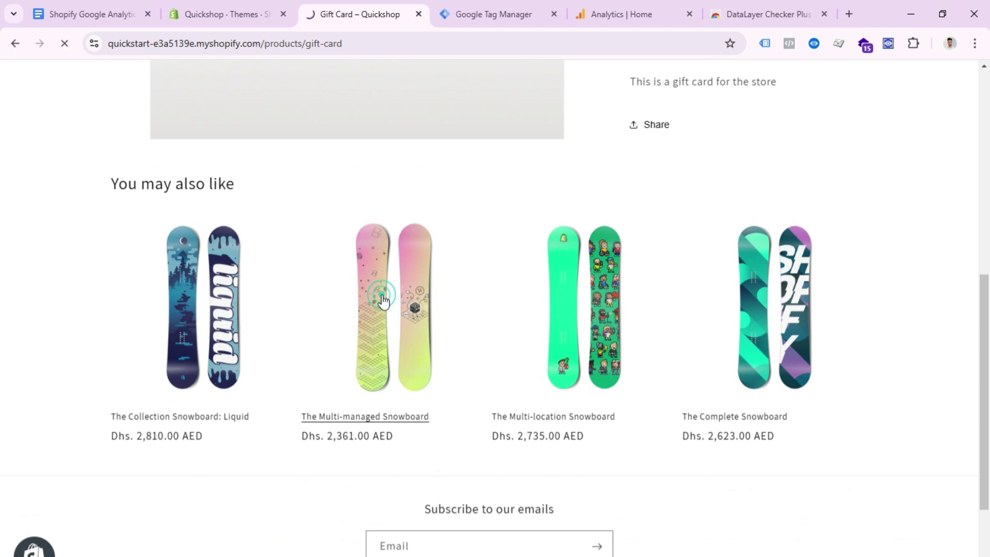
click(381, 298)
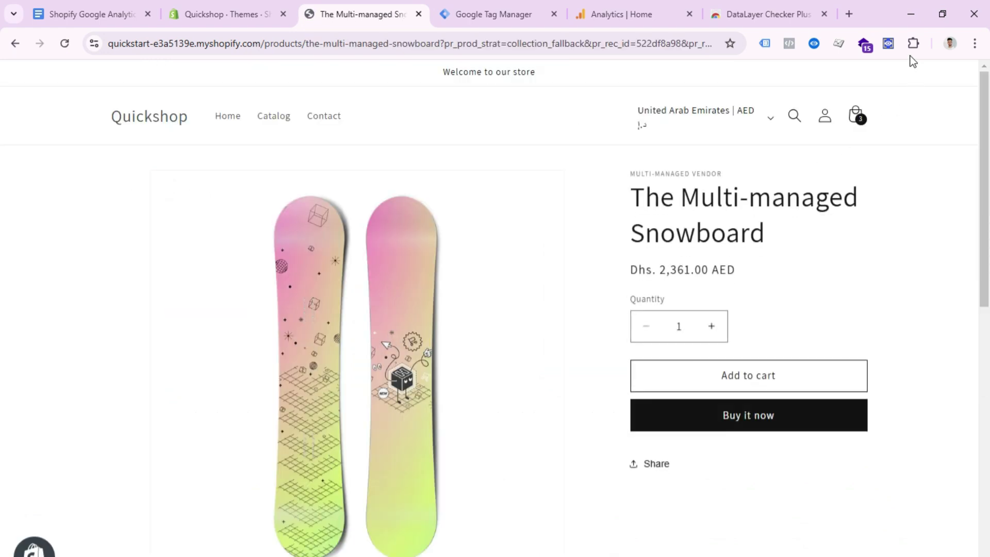
- Check the snowboard's view_item event in DataLayer Checker Plus, then show GTM's Triggers list
click(888, 43)
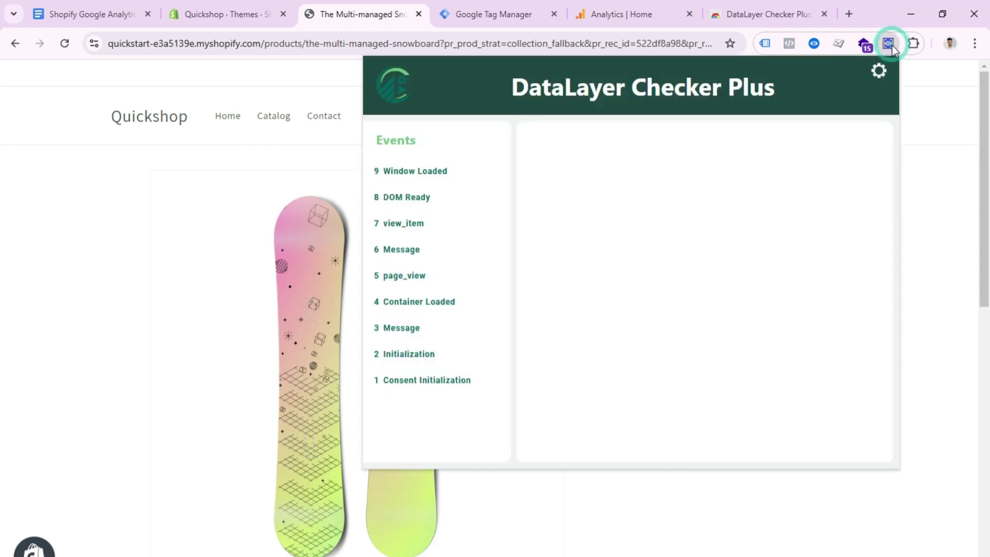
click(408, 227)
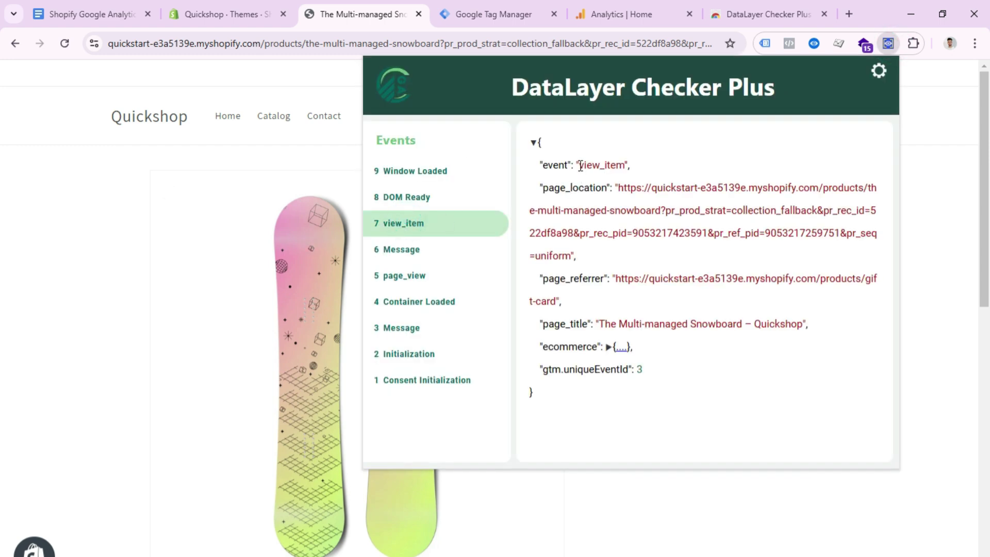
click(482, 13)
click(96, 289)
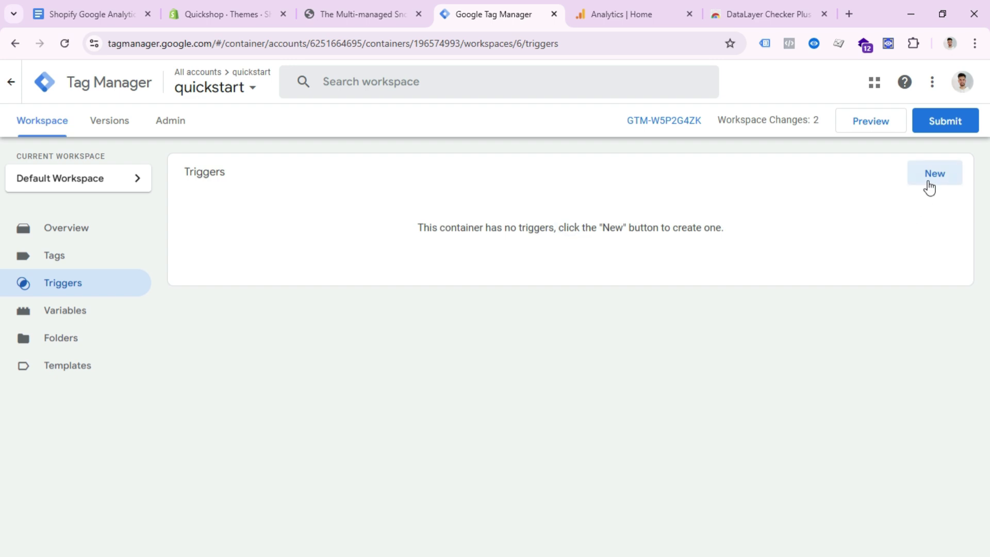
- Create a Custom Event trigger on event view_item and name it 'View Item - Trigger'
click(930, 187)
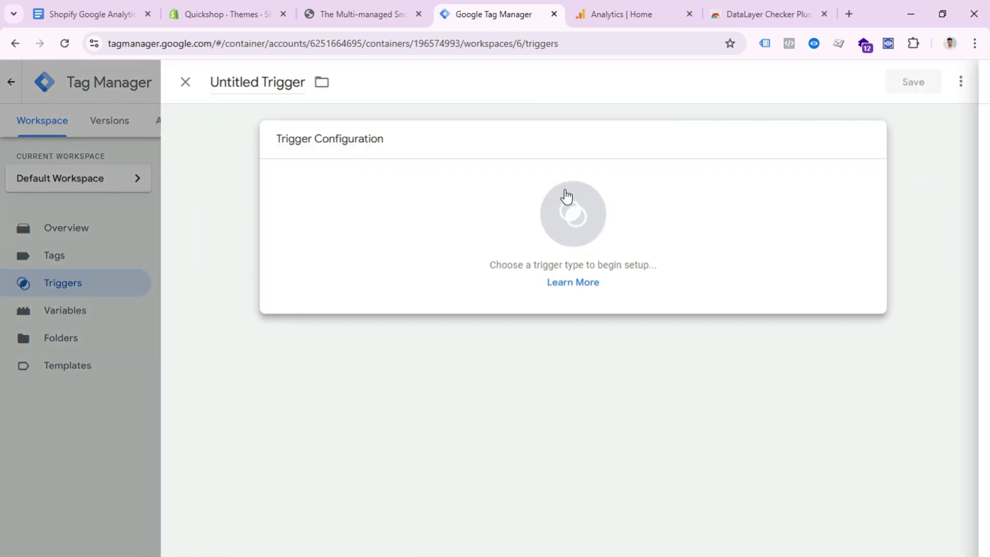
click(567, 195)
scroll(696, 436, down, 3)
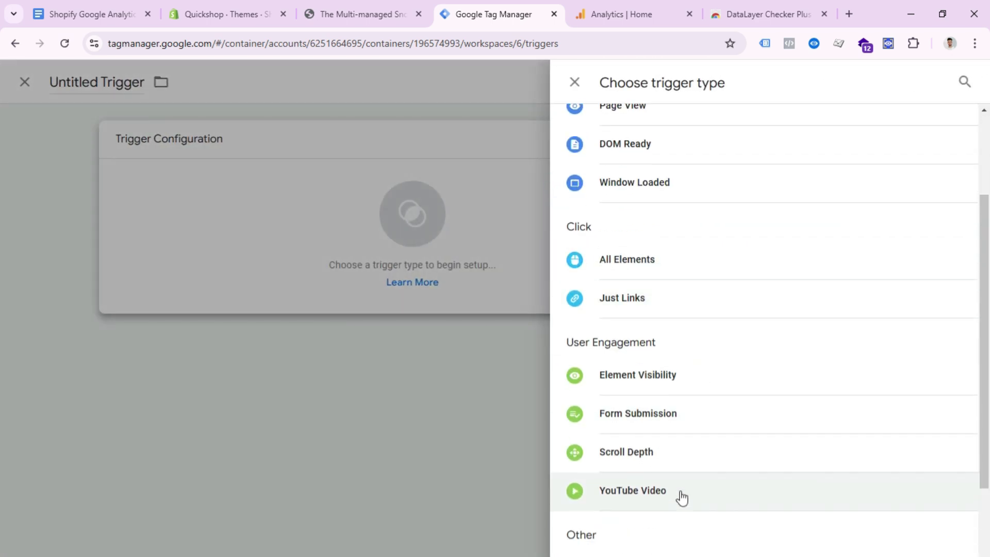
scroll(682, 495, down, 3)
click(750, 423)
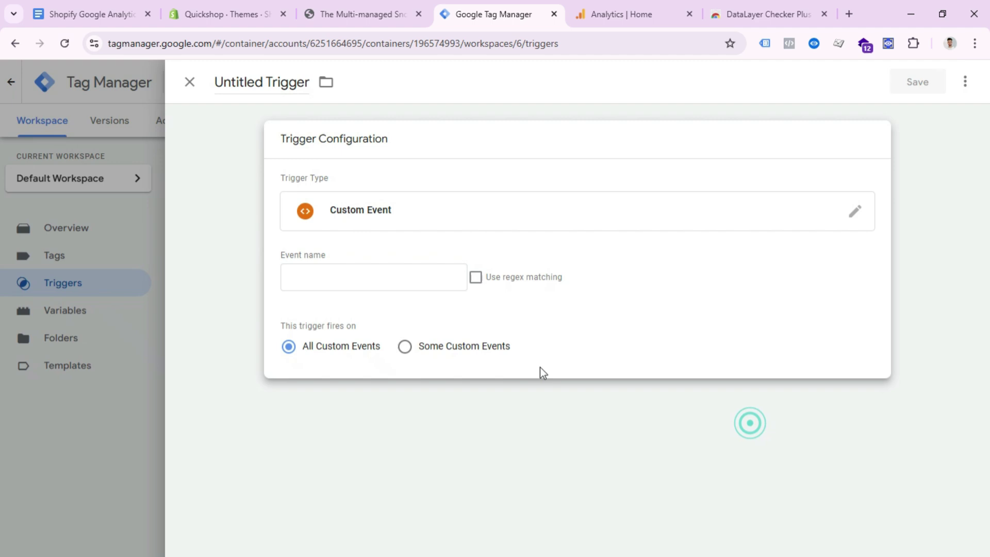
text(view_i)
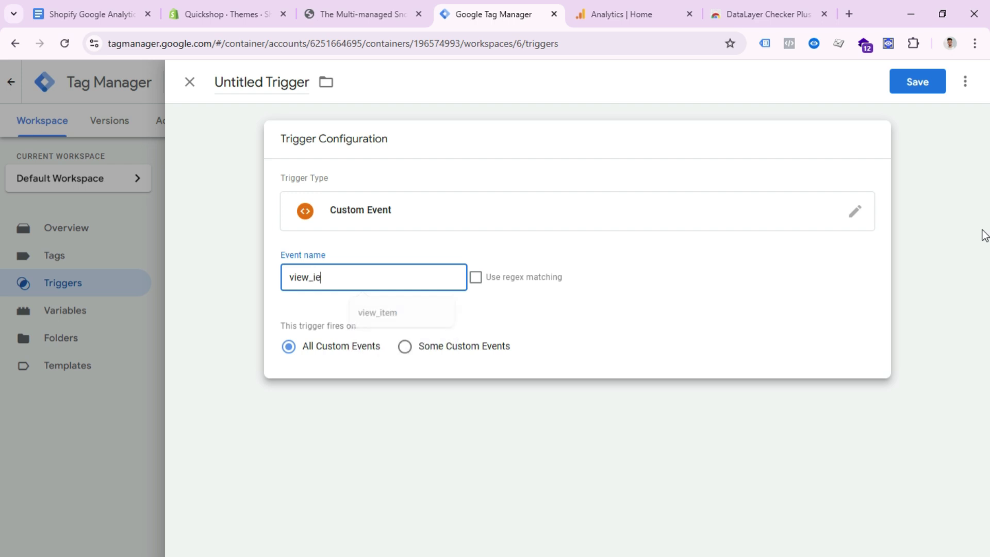
text(tem)
click(923, 81)
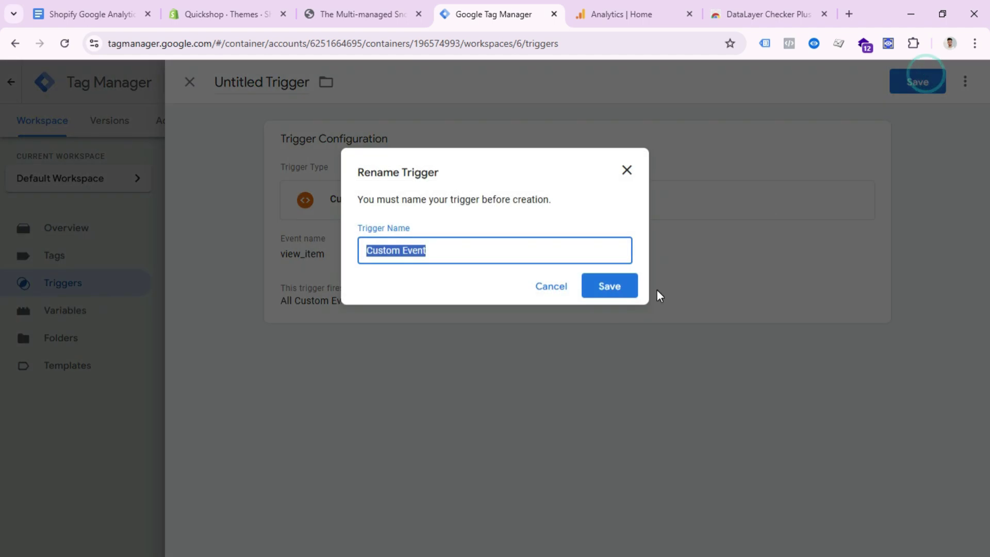
text(View )
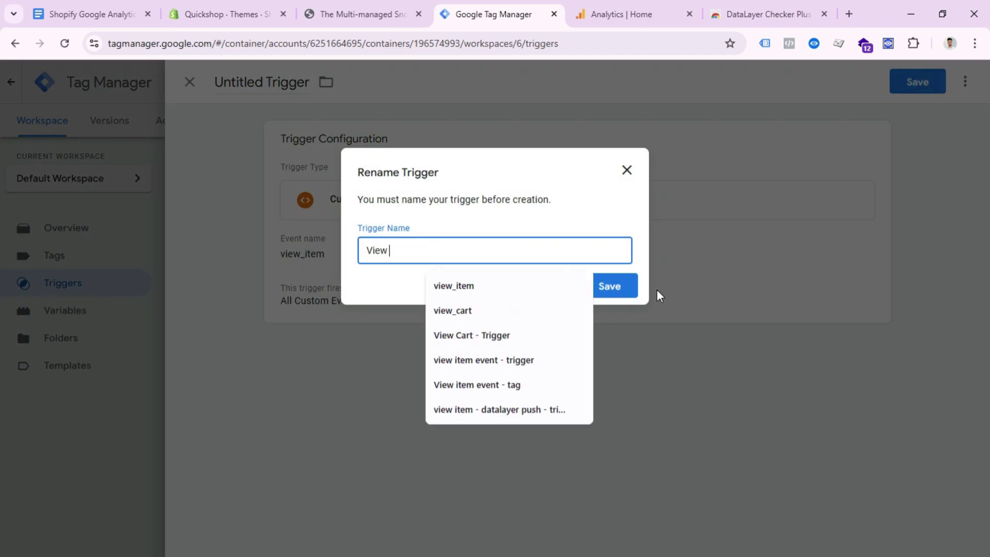
text(Item )
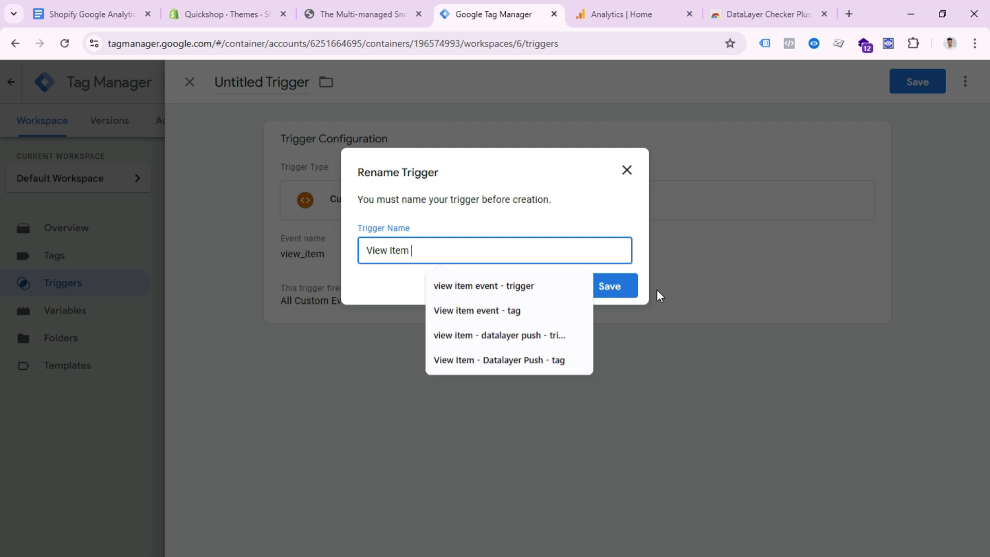
text(- Trigger)
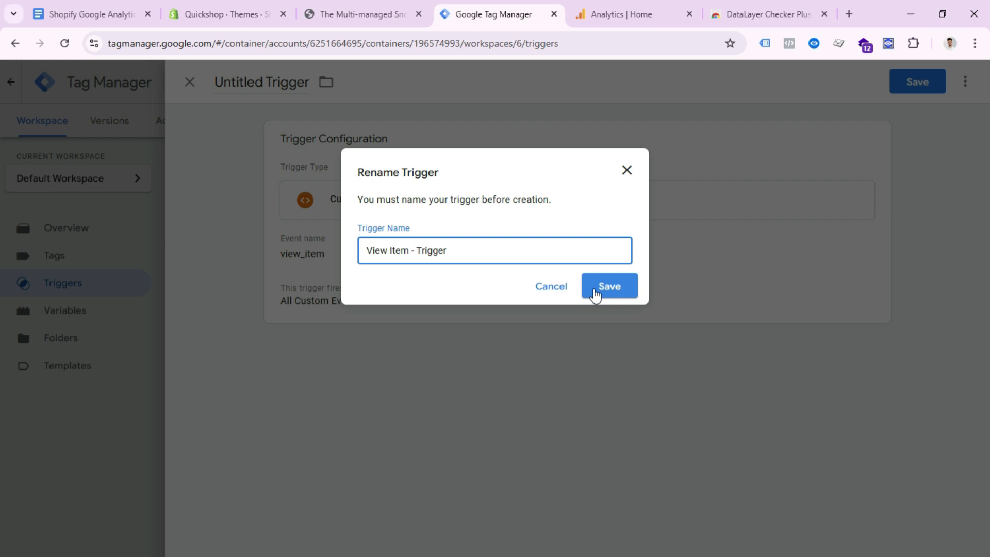
click(598, 287)
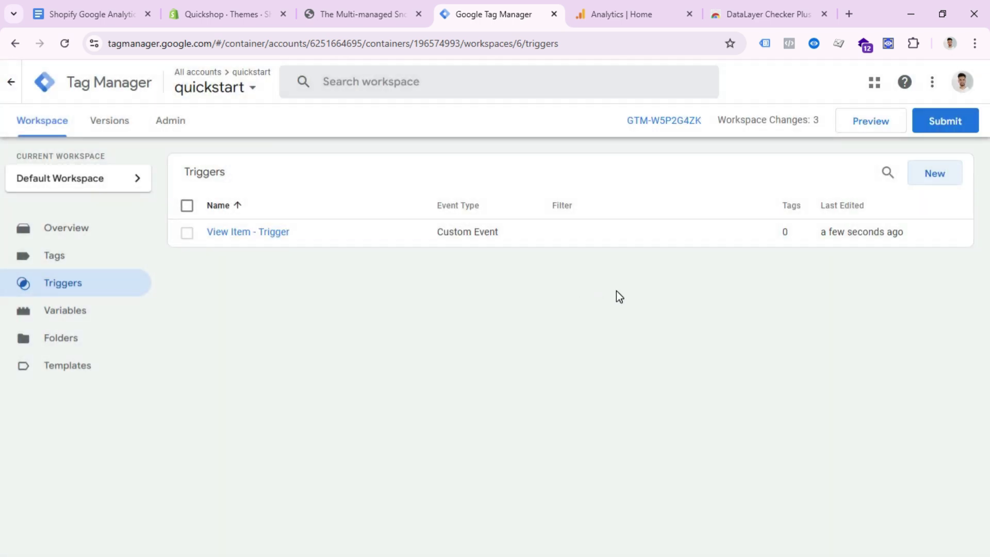
- Create a Custom Event trigger on add_to_cart, saved as 'Add to Cart - Trigger'
click(928, 180)
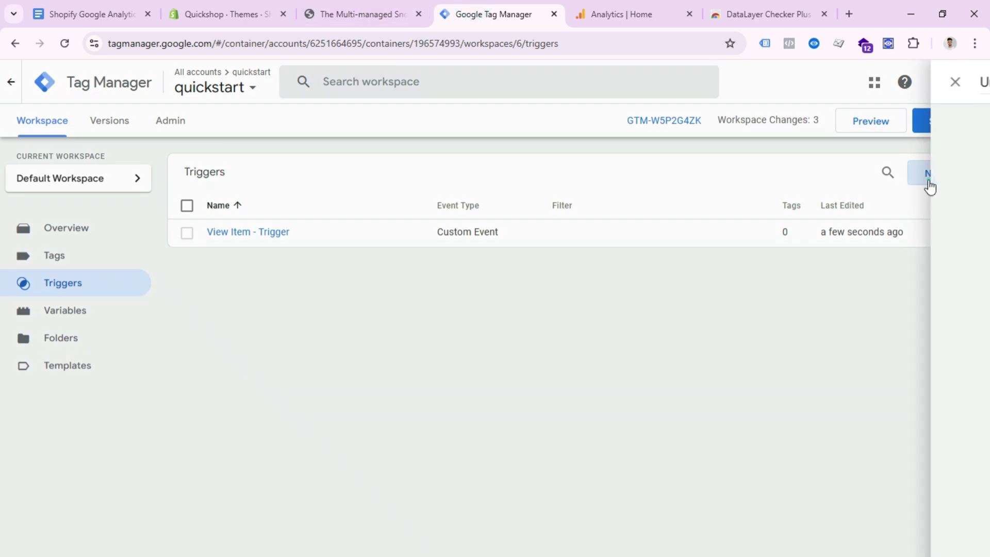
click(649, 186)
scroll(675, 490, down, 4)
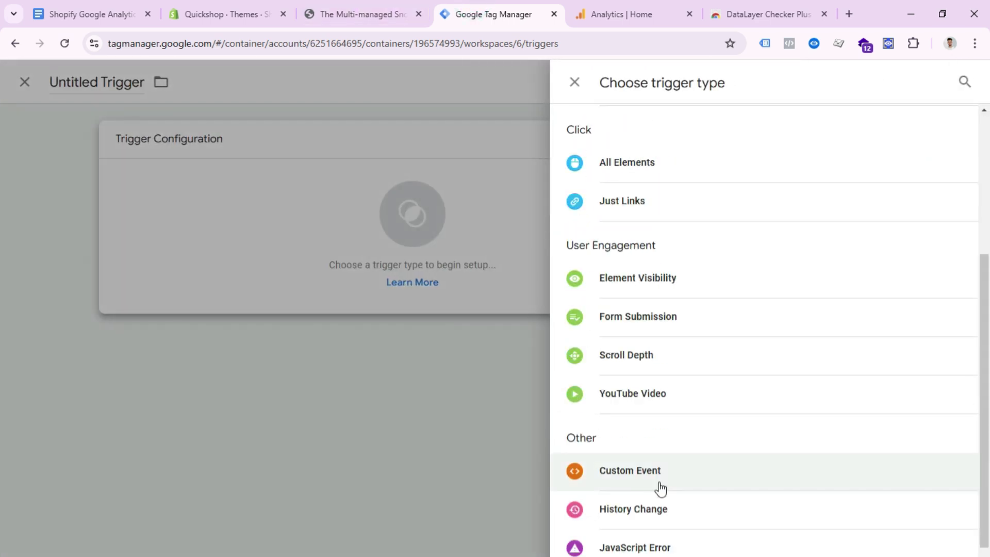
click(655, 477)
click(394, 277)
text(add_to_cart)
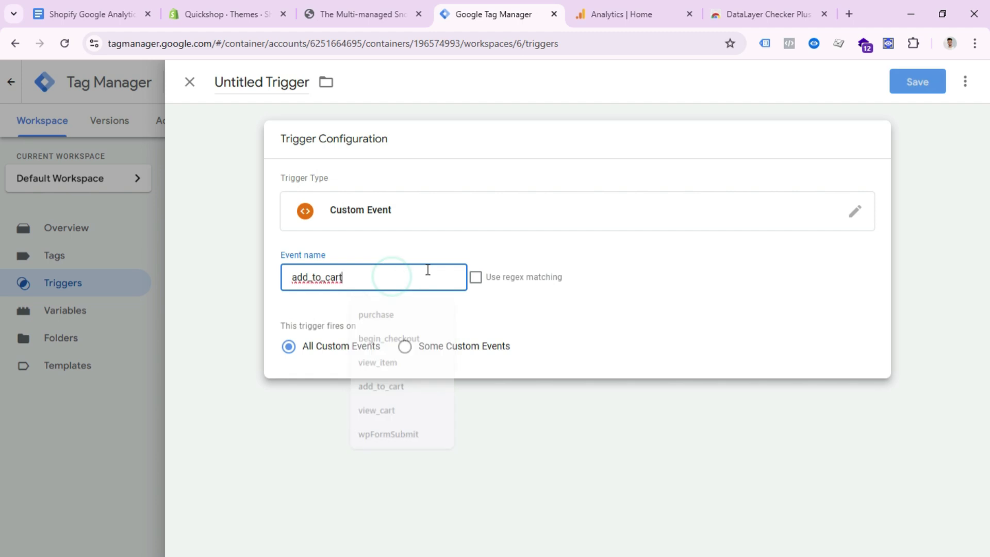
click(909, 79)
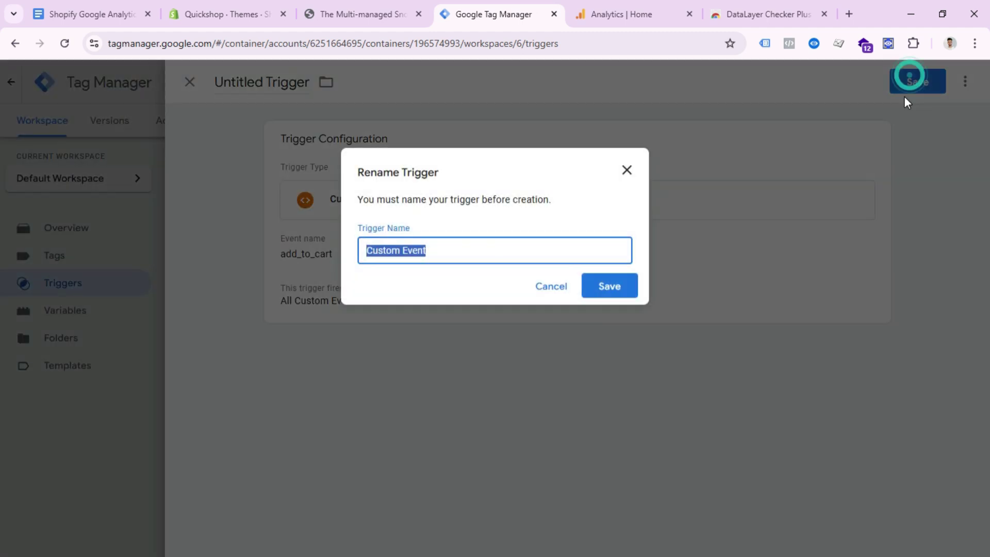
text(add_to_cart)
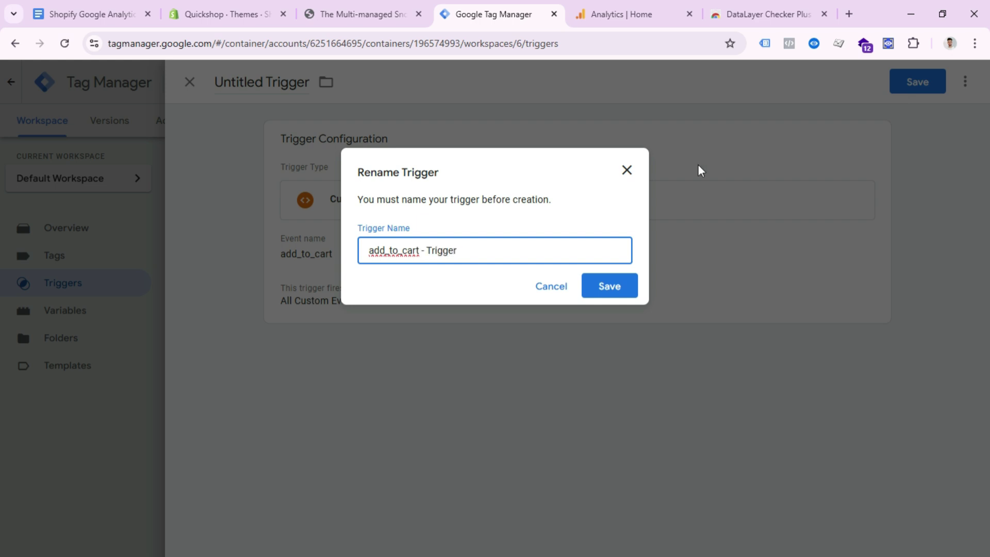
drag(419, 251, 322, 246)
text(Add to C)
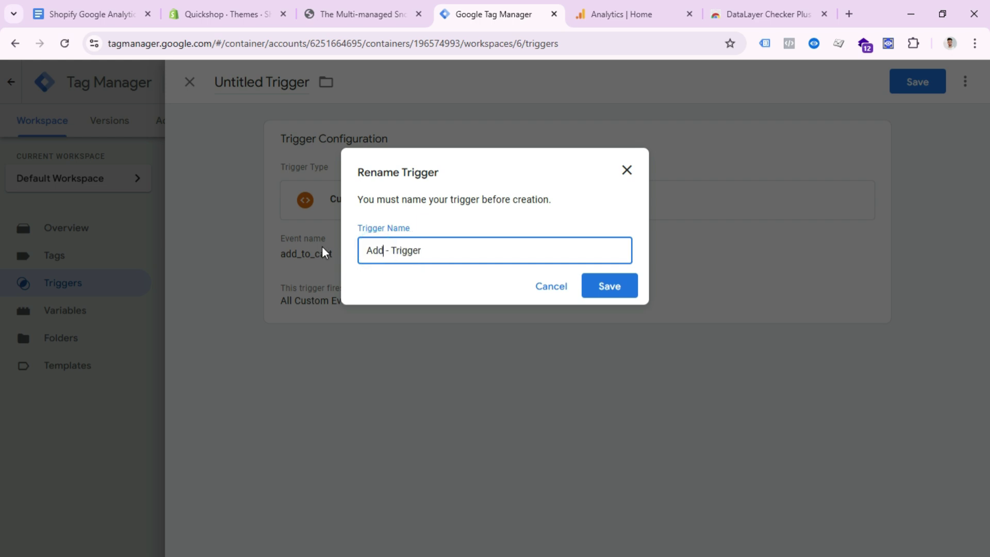
text(art)
click(627, 291)
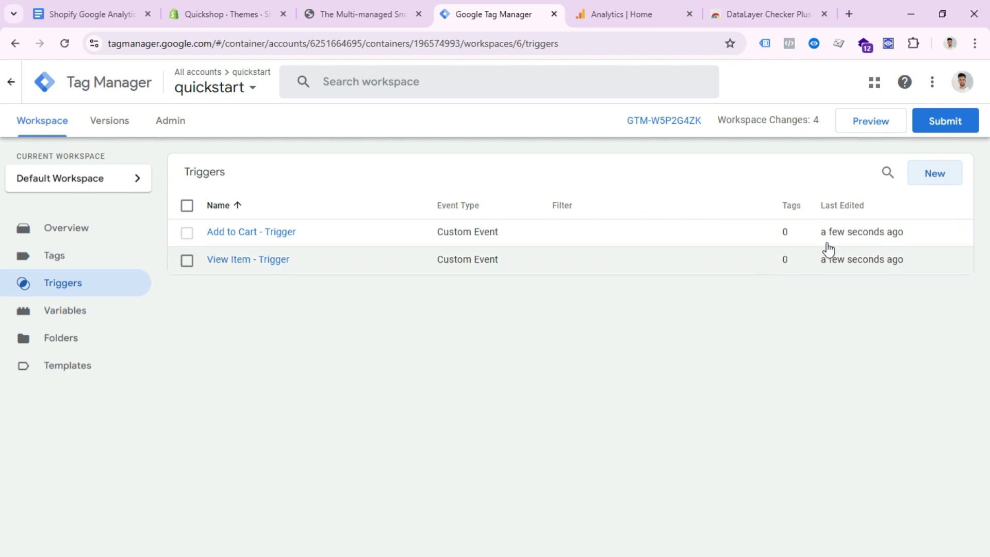
- Start a new Custom Event trigger with event name begin_checkout
click(934, 174)
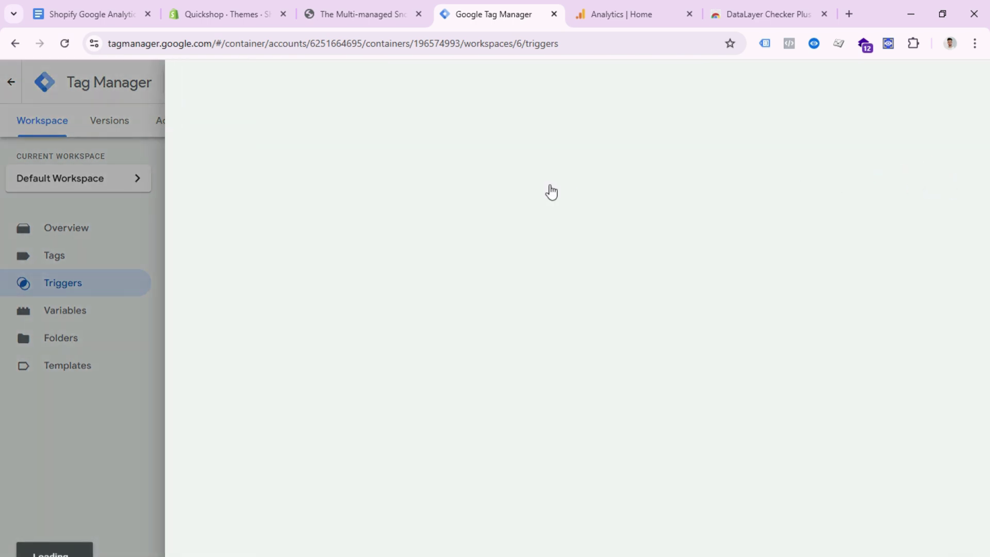
click(593, 215)
scroll(722, 511, down, 1)
scroll(722, 495, down, 3)
click(652, 471)
click(376, 273)
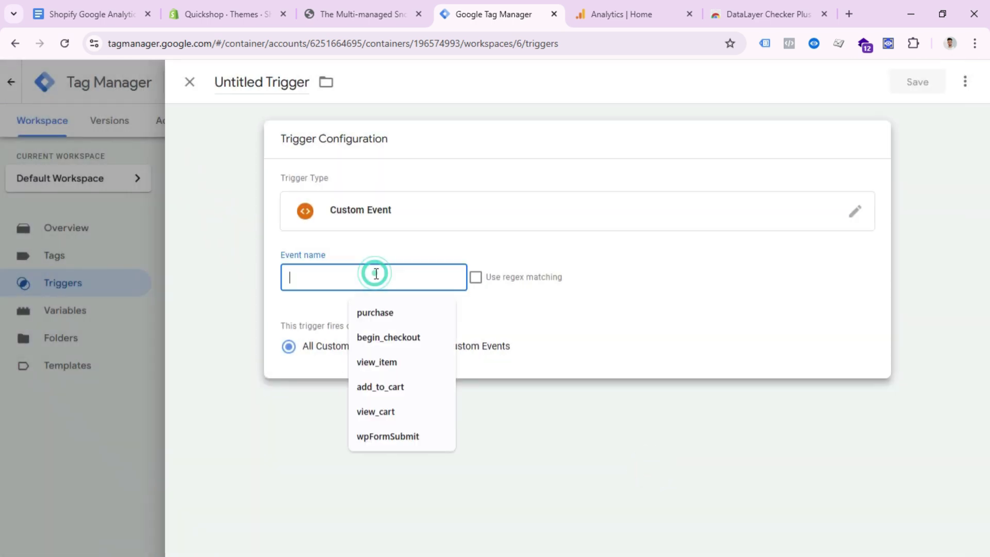
text(p)
key(BackSpace)
text(begin_)
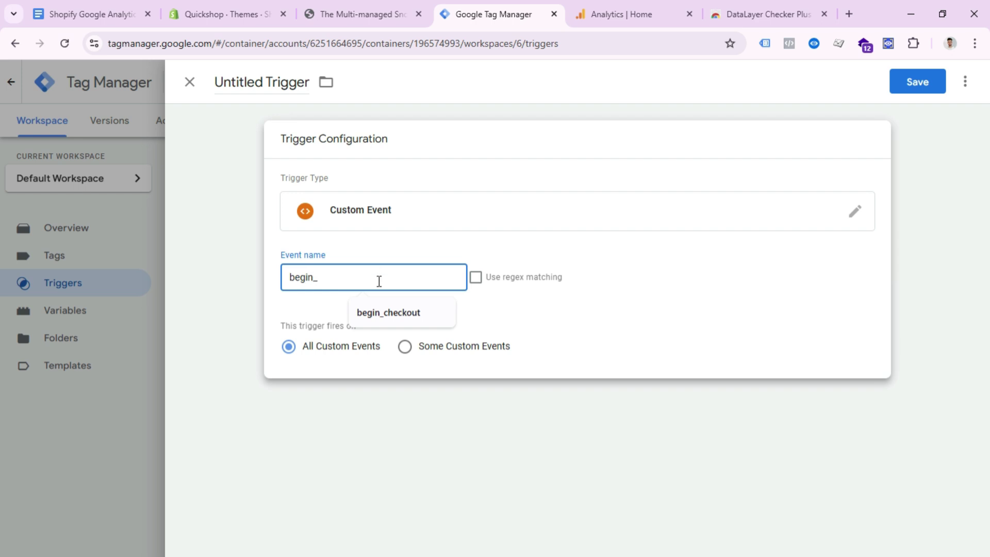
text(checkut)
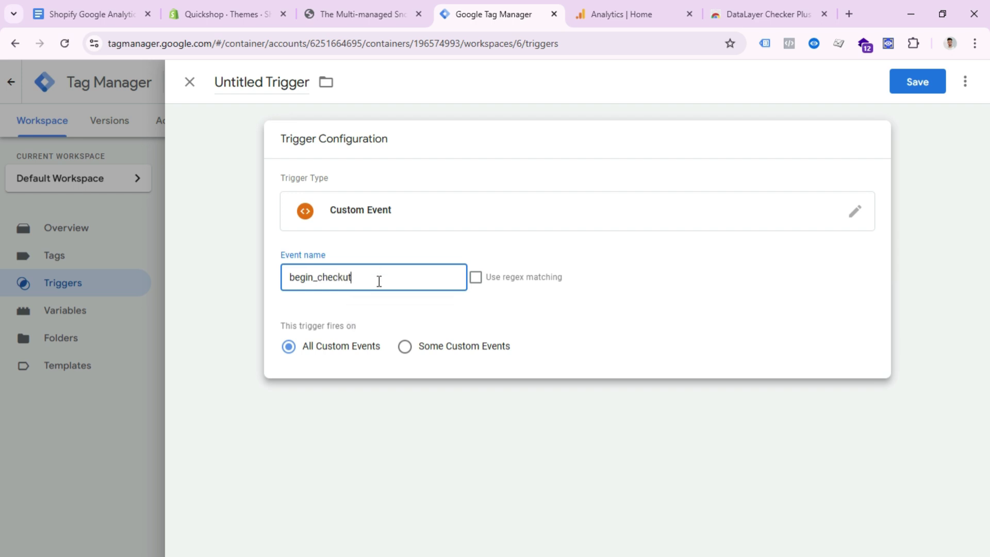
key(BackSpace)
key(BackSpace)
- Save the trigger under the name 'Checkout - Trigger'
click(915, 92)
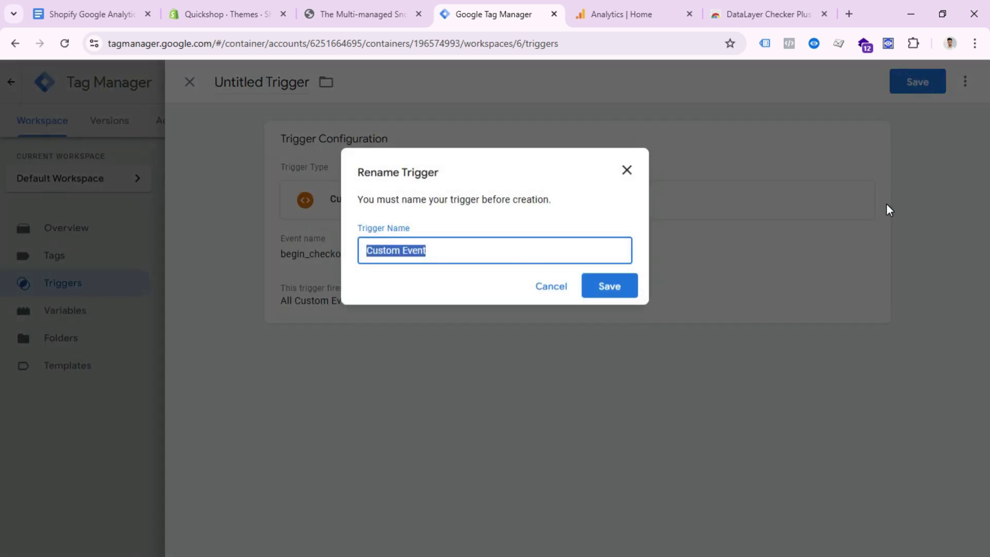
text(Checko)
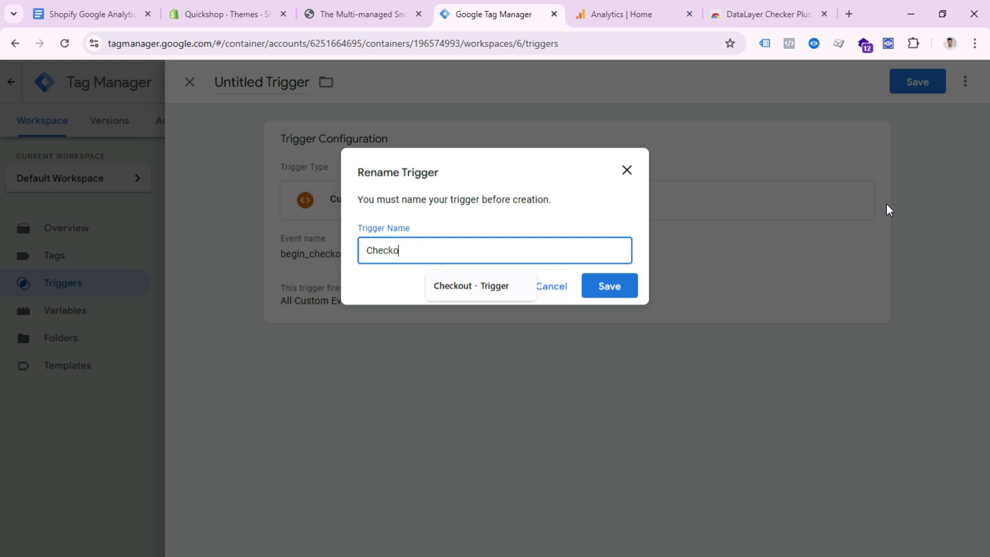
text(ut - r)
key(BackSpace)
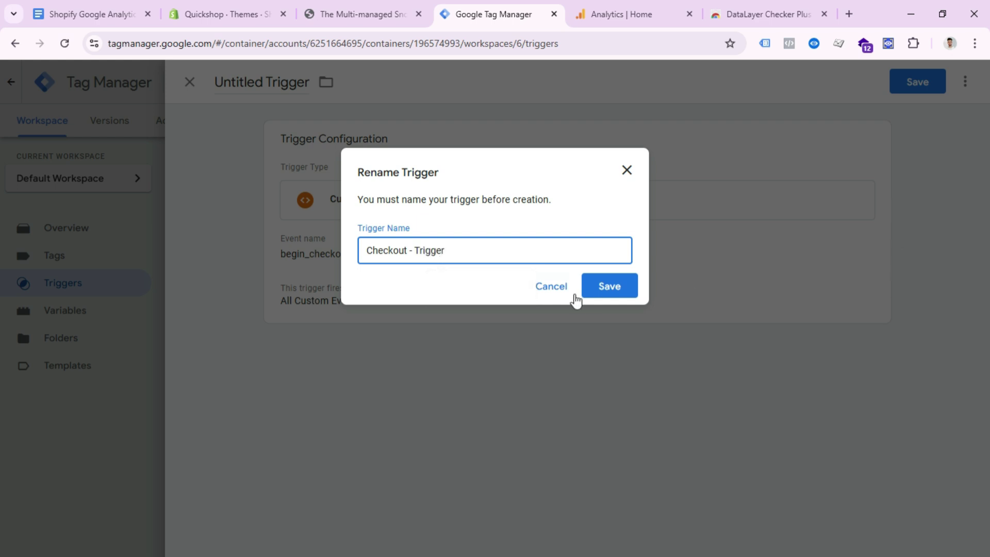
click(603, 286)
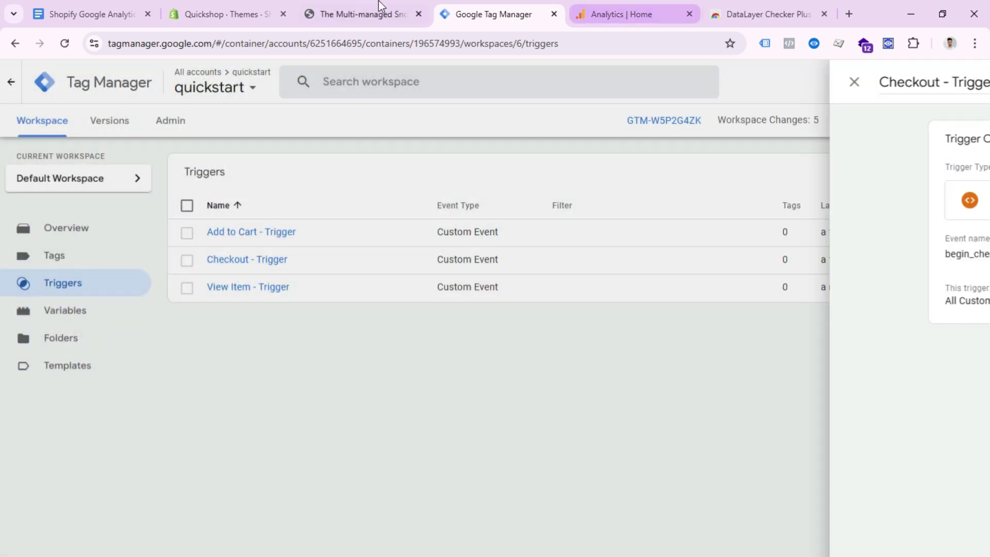
- Check out the four cart items (AED 5,588.00) and verify the begin_checkout dataLayer event
click(376, 2)
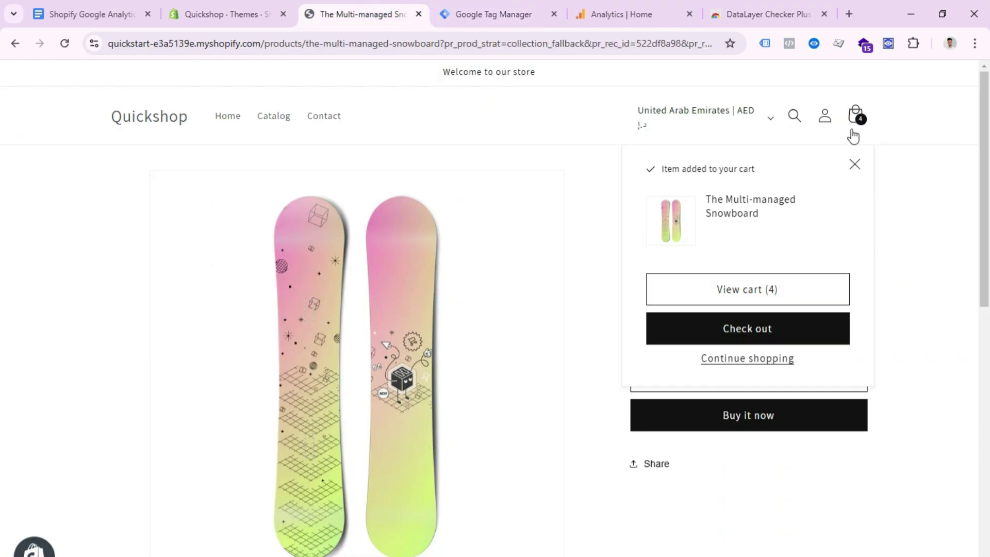
click(759, 330)
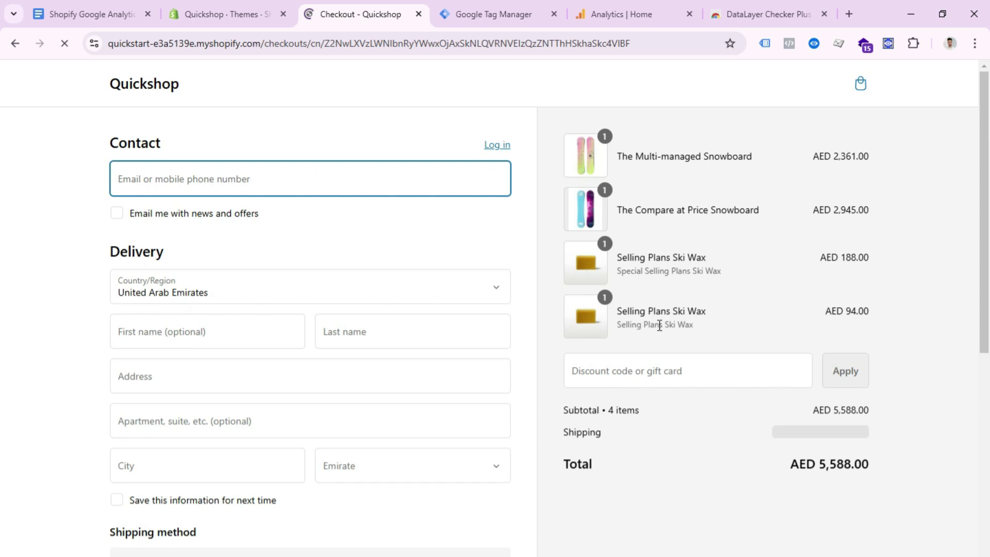
click(888, 44)
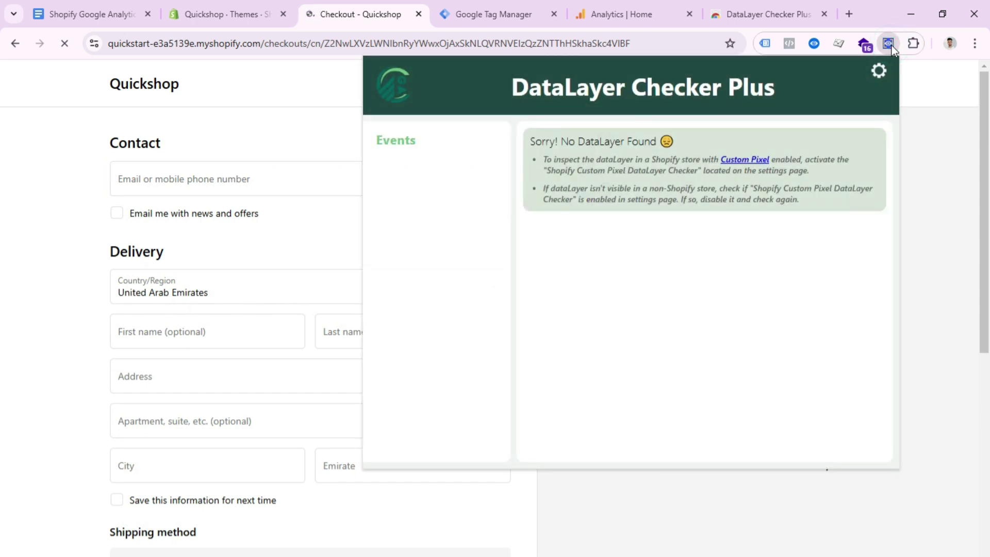
click(892, 44)
click(891, 45)
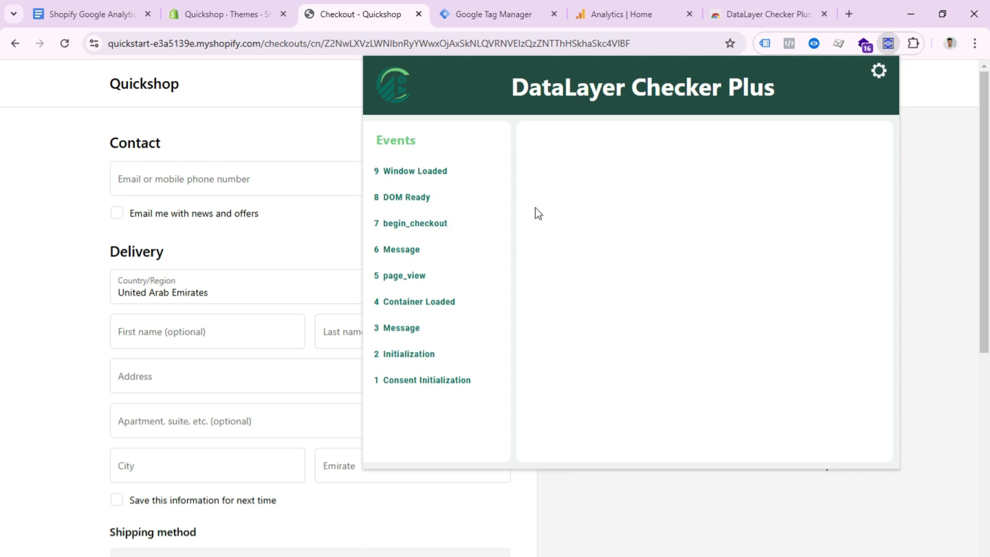
click(327, 141)
scroll(691, 299, down, 2)
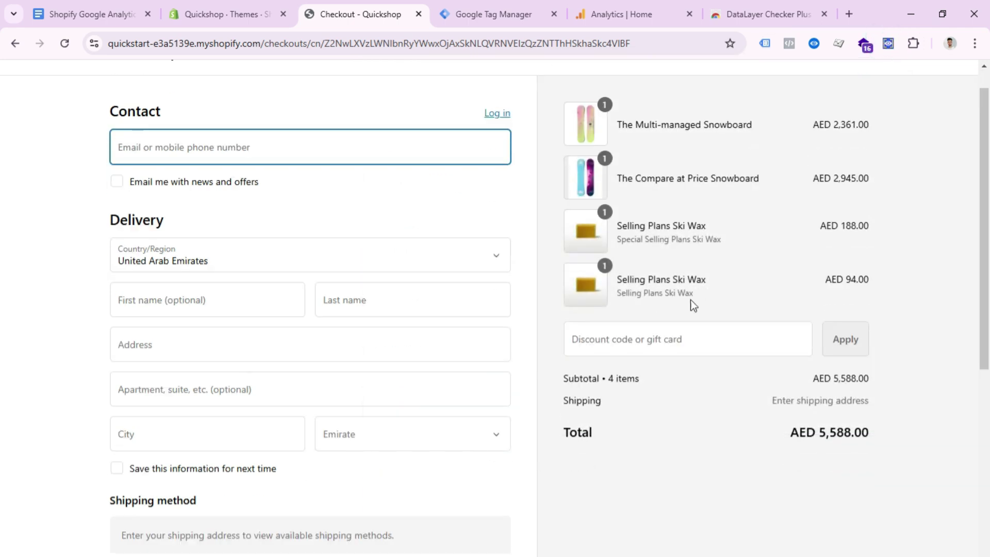
- Start a new Custom Event trigger with event name purchase
key(ctrl+Tab)
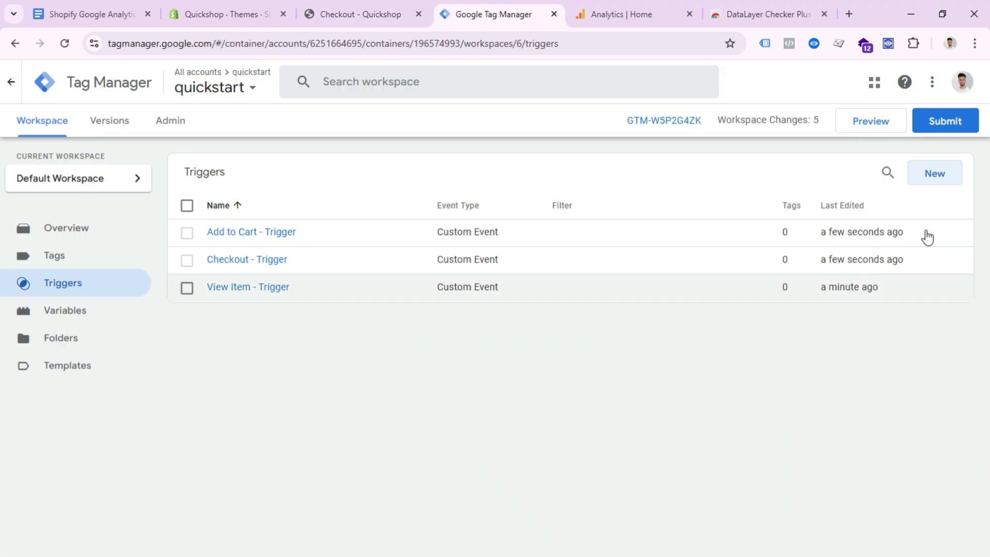
click(939, 175)
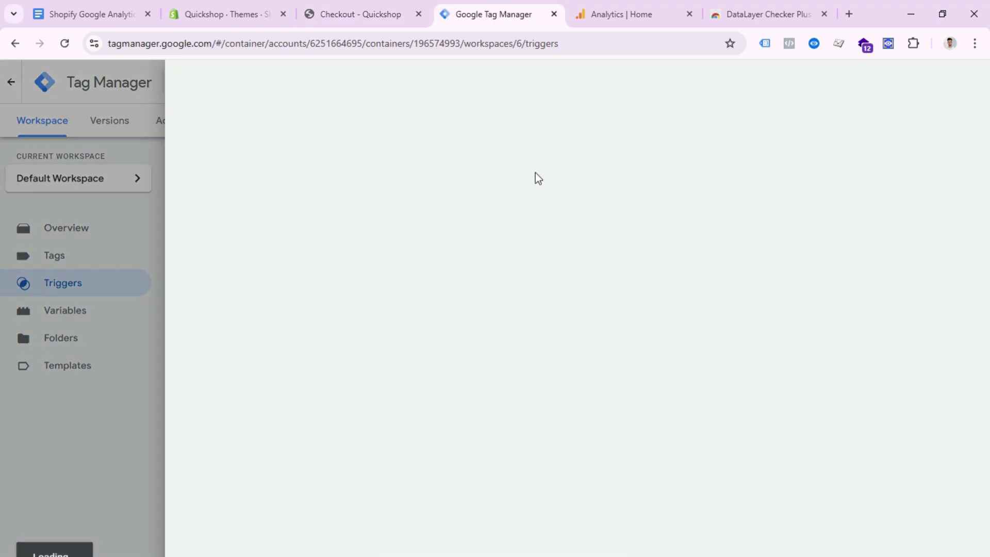
click(578, 209)
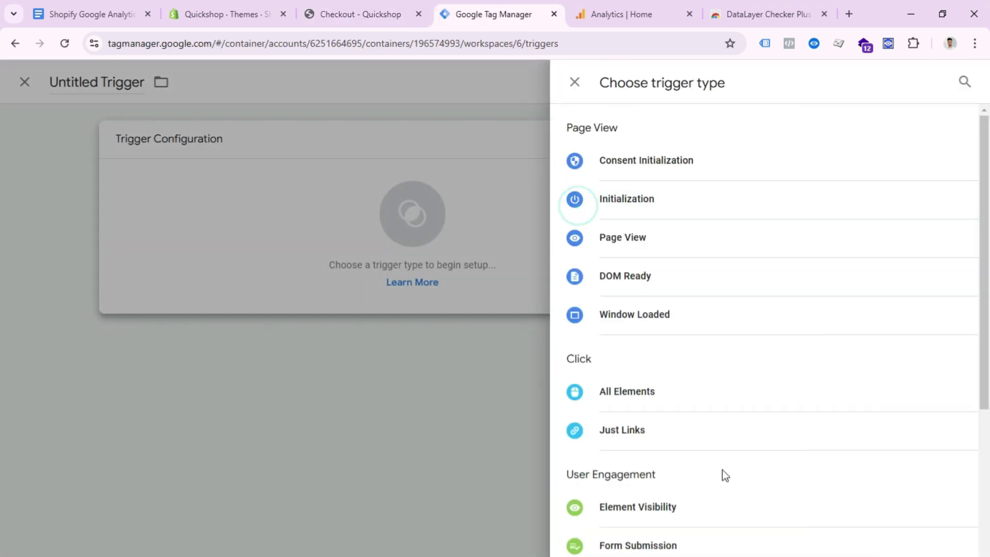
scroll(748, 470, down, 5)
click(692, 481)
click(398, 281)
text(purchase)
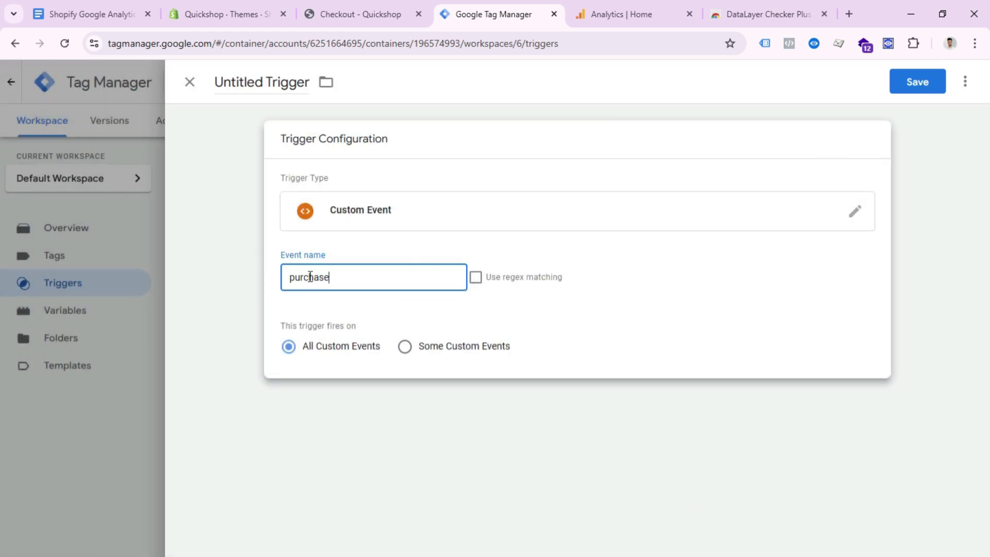
- Save it as 'Purchase - Trigger' and go back to the Tags list
click(916, 82)
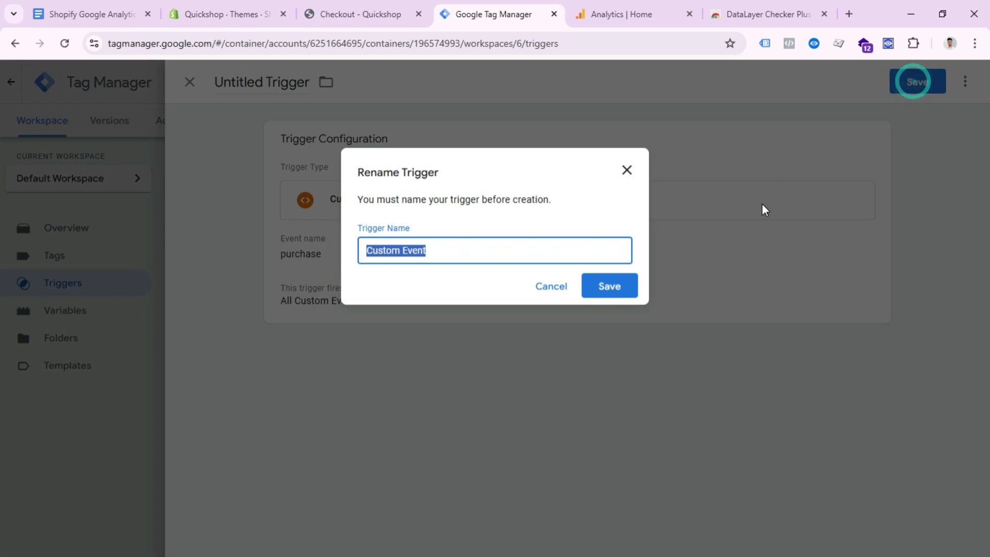
text(Purc)
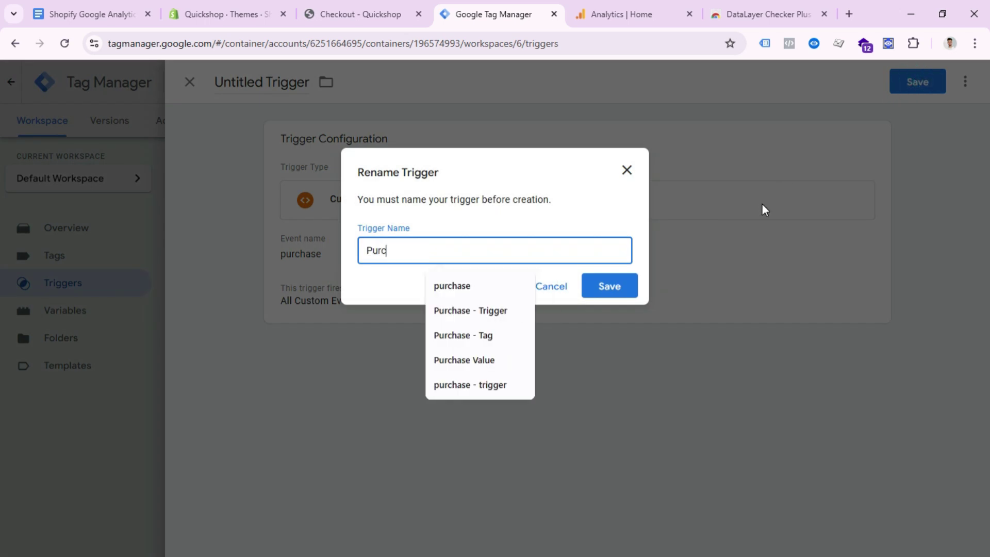
text(hase - Trigger)
click(497, 286)
click(603, 285)
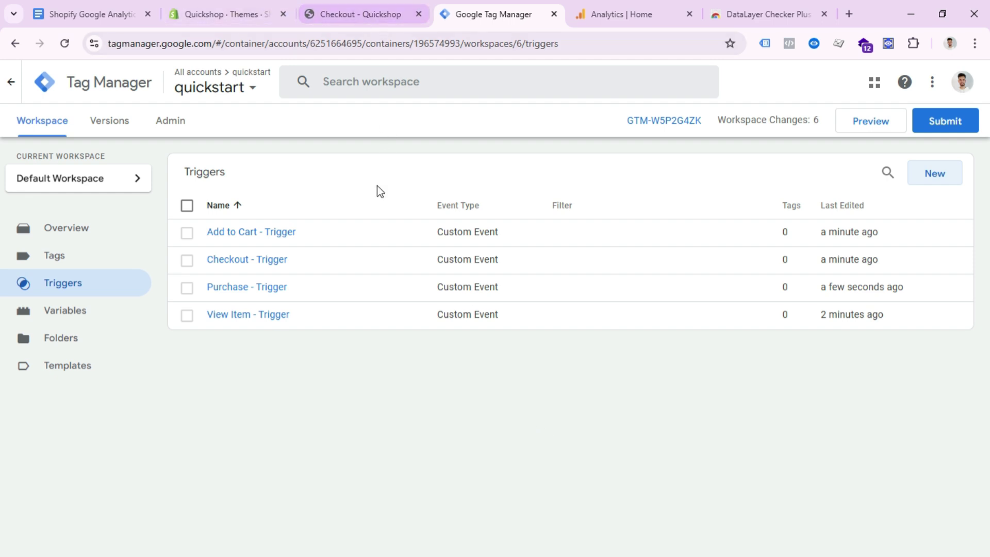
key(alt+Left)
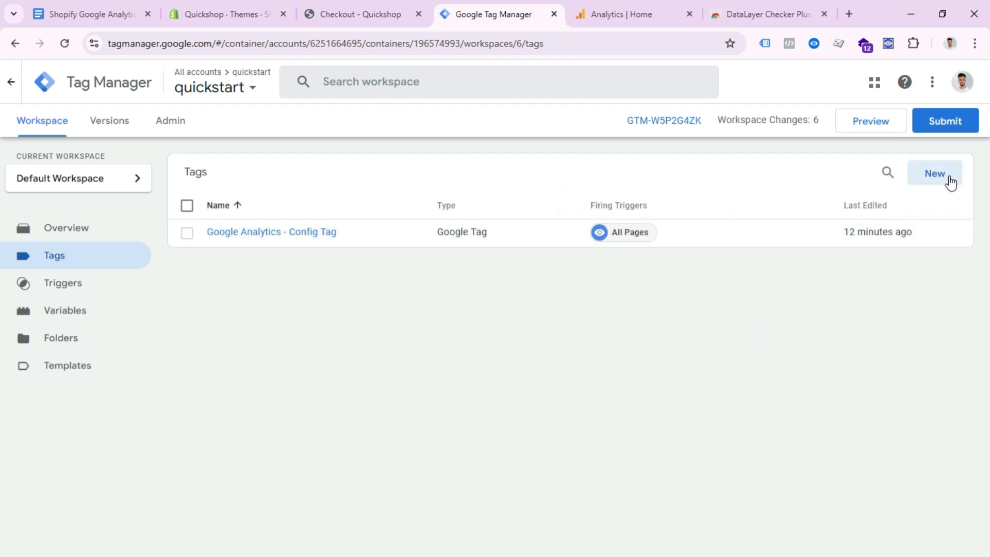
- Start a GA4 Event tag with Measurement ID {{Google Analytics ID}} and event name view_item
click(949, 178)
click(588, 216)
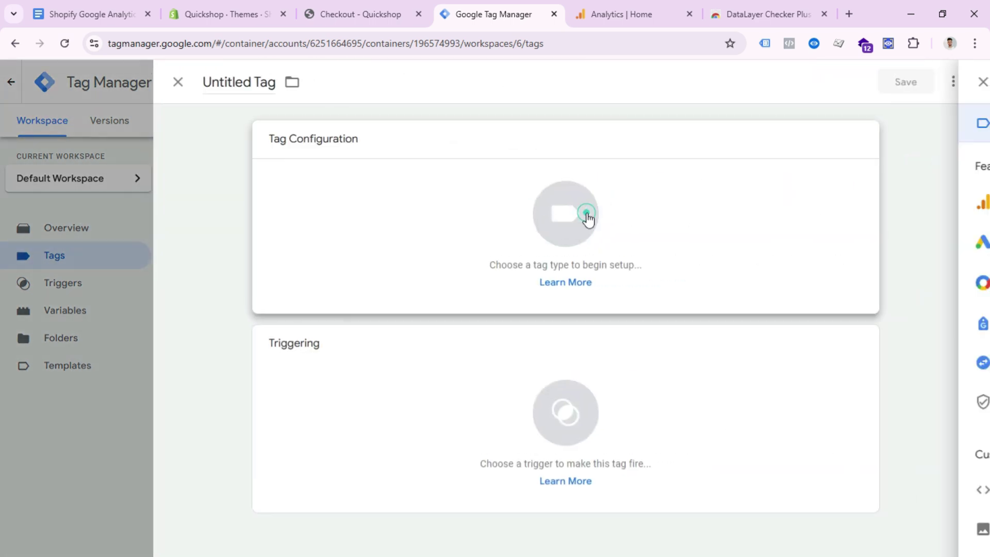
click(654, 204)
click(680, 215)
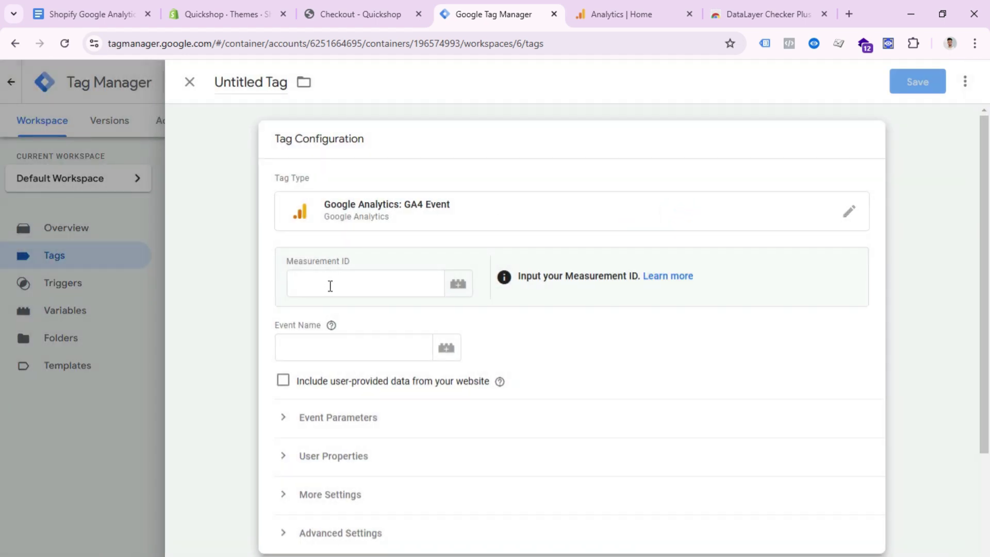
click(463, 286)
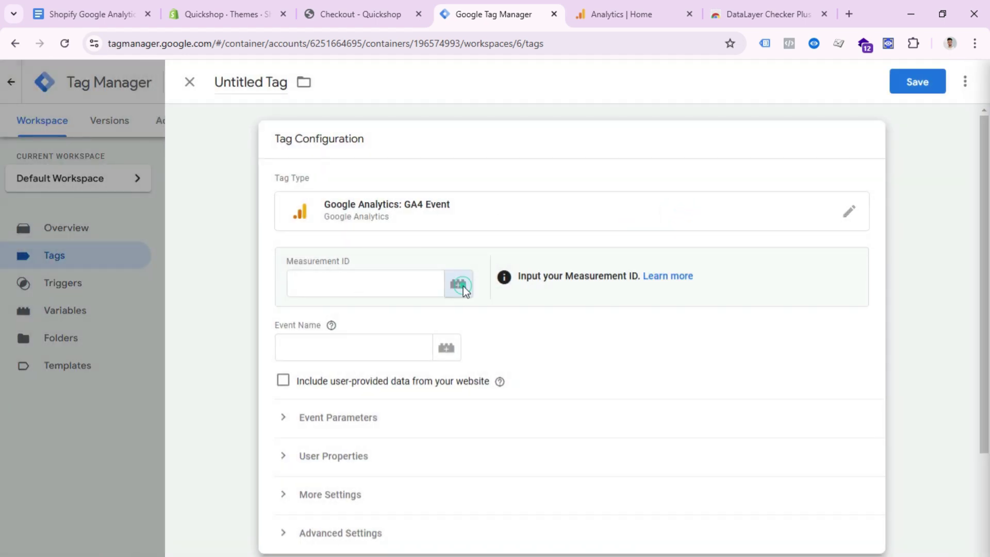
click(296, 204)
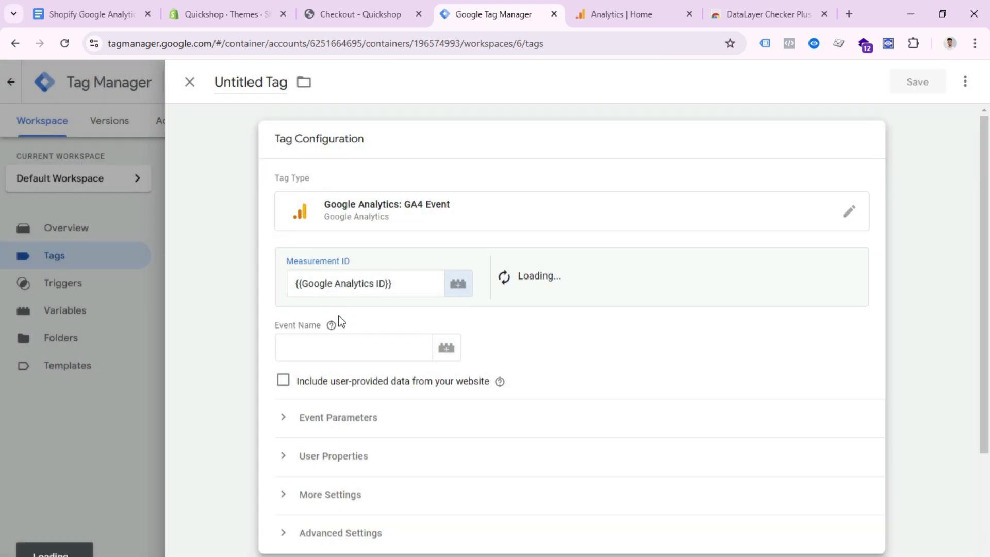
click(317, 351)
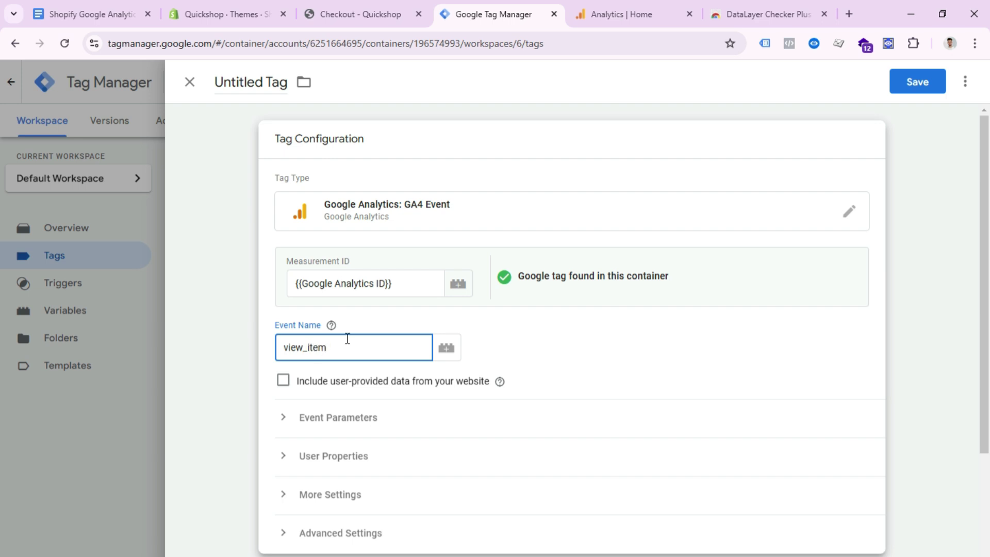
- Enable Send Ecommerce data under More Settings
scroll(551, 385, down, 2)
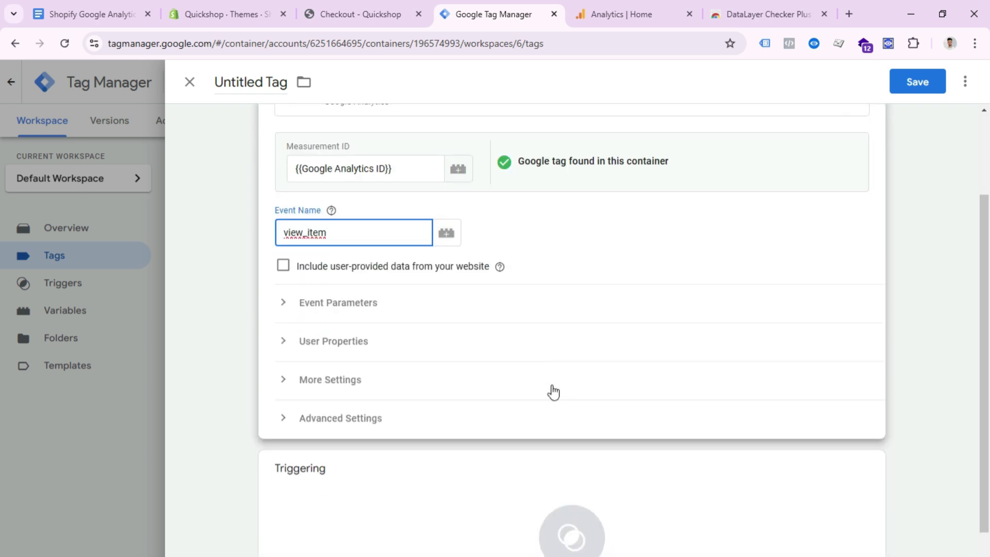
click(393, 305)
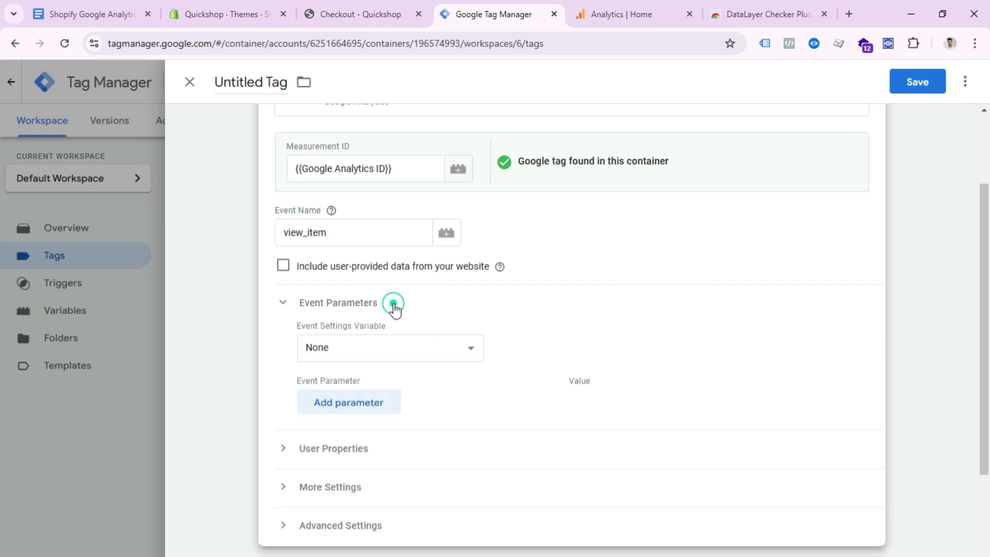
click(393, 304)
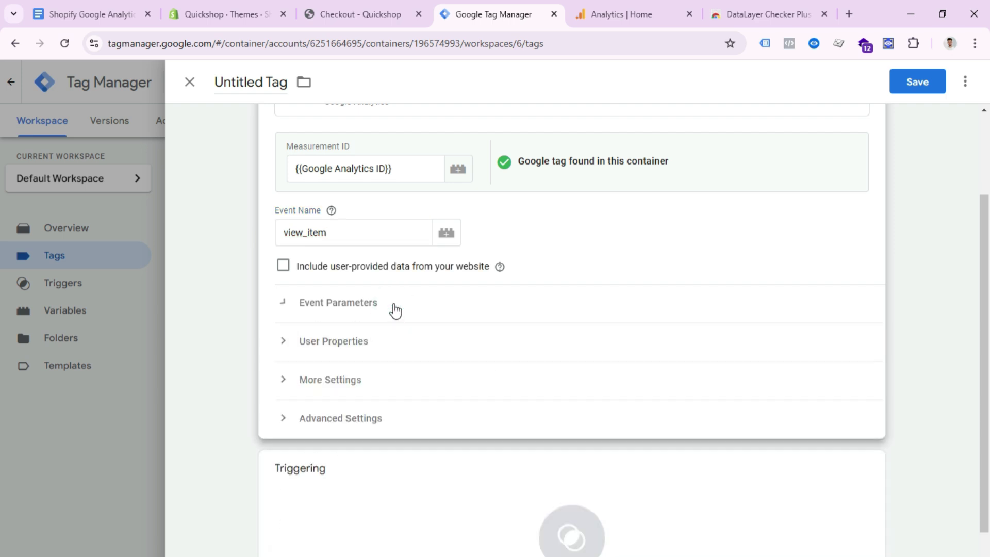
click(342, 388)
click(327, 435)
scroll(531, 376, down, 3)
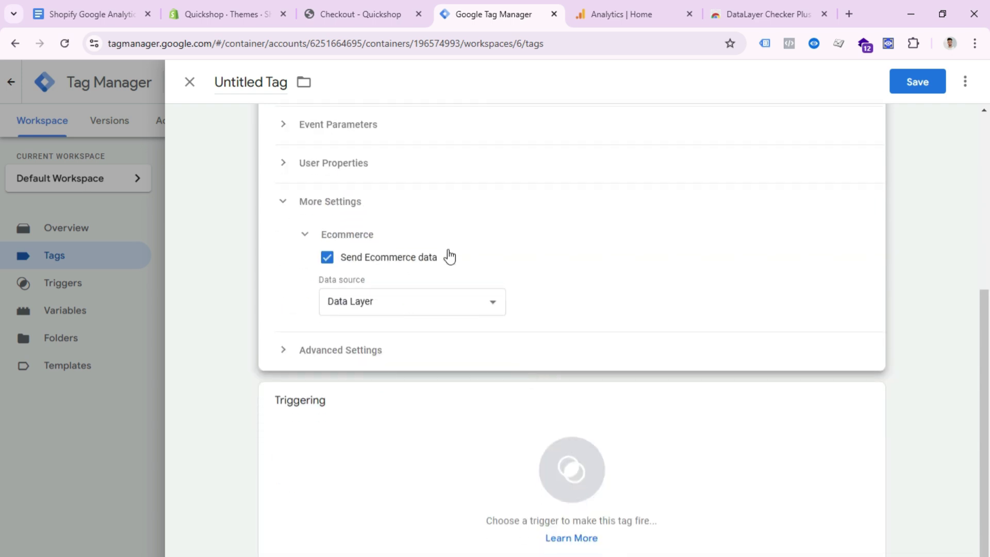
- Fire the tag on View Item - Trigger and save it as 'View Item - Tag'
click(584, 461)
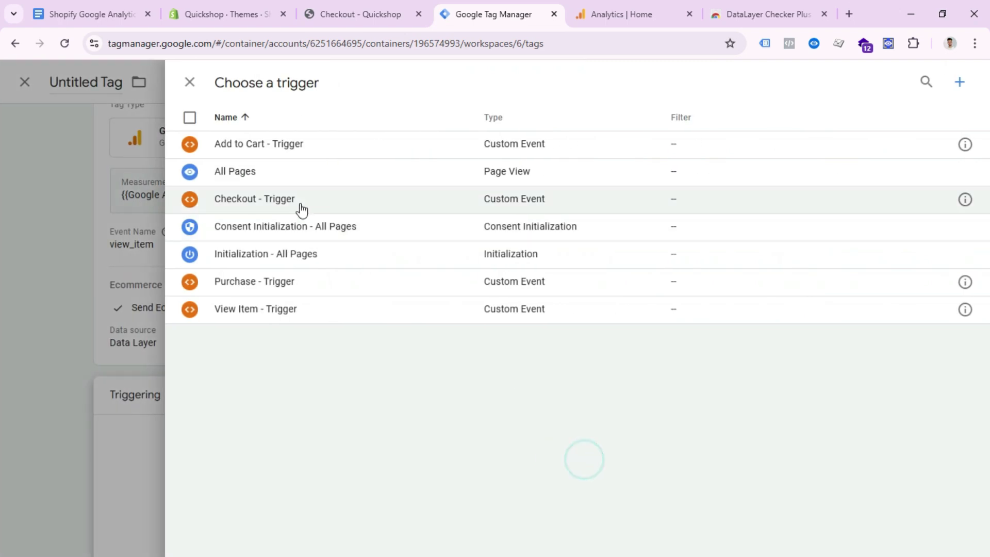
click(267, 312)
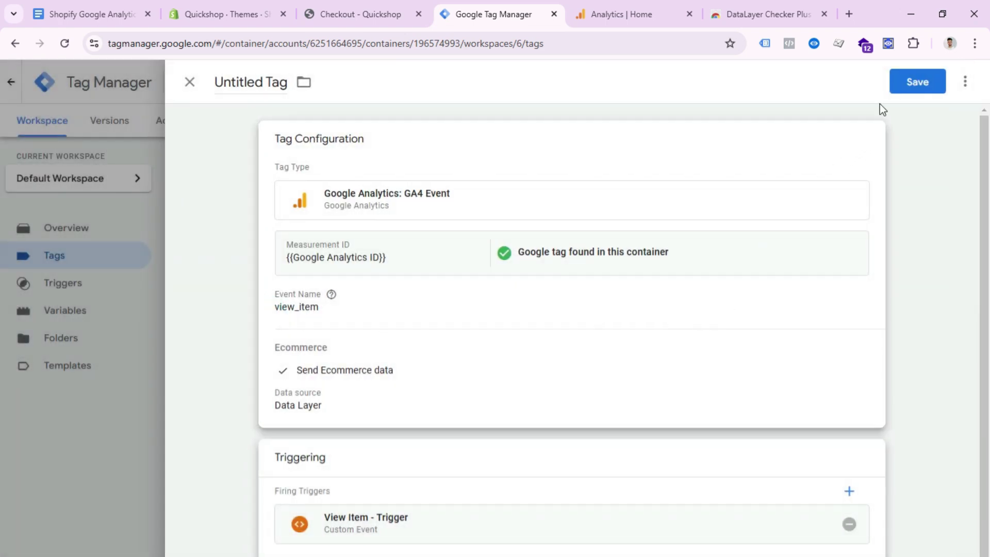
click(917, 81)
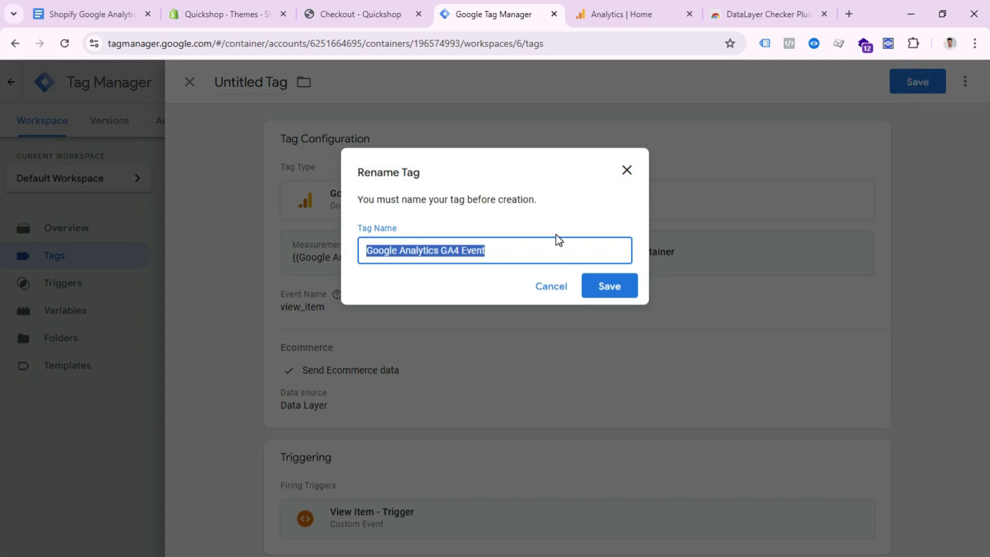
text(View)
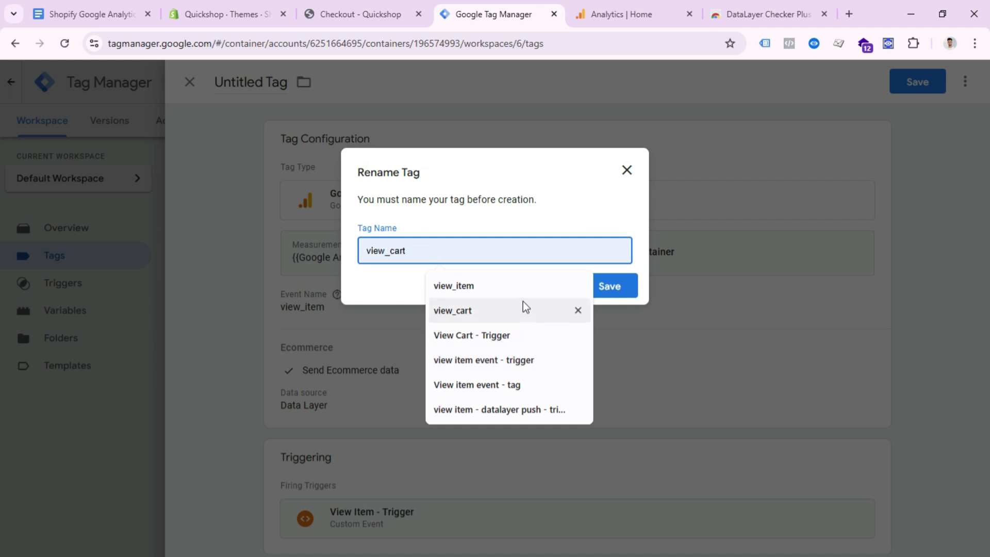
text( It)
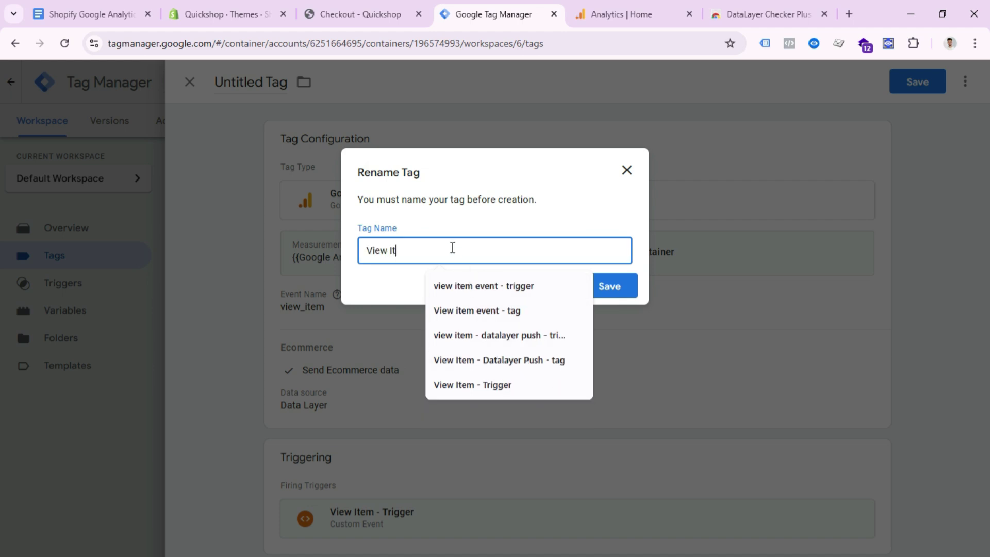
text(em - tag)
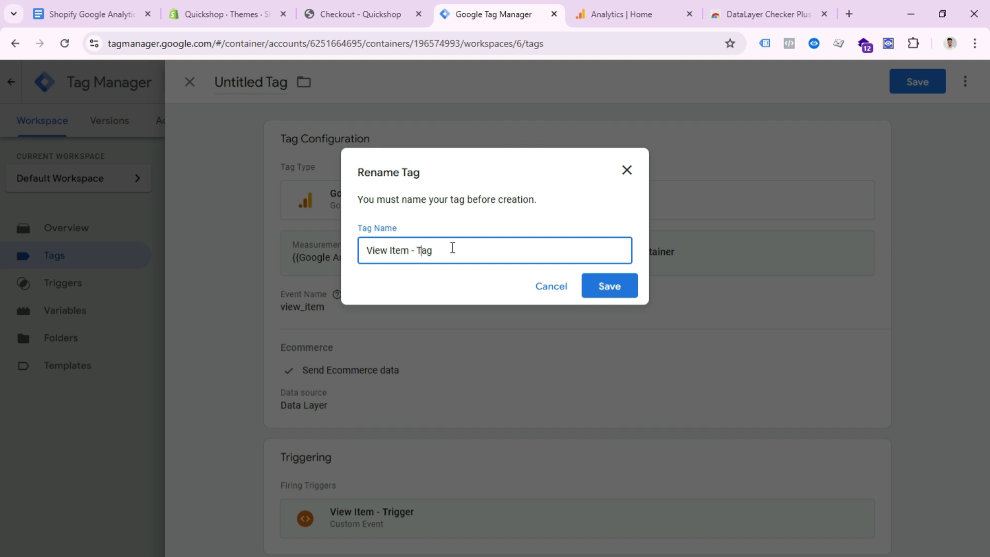
click(594, 300)
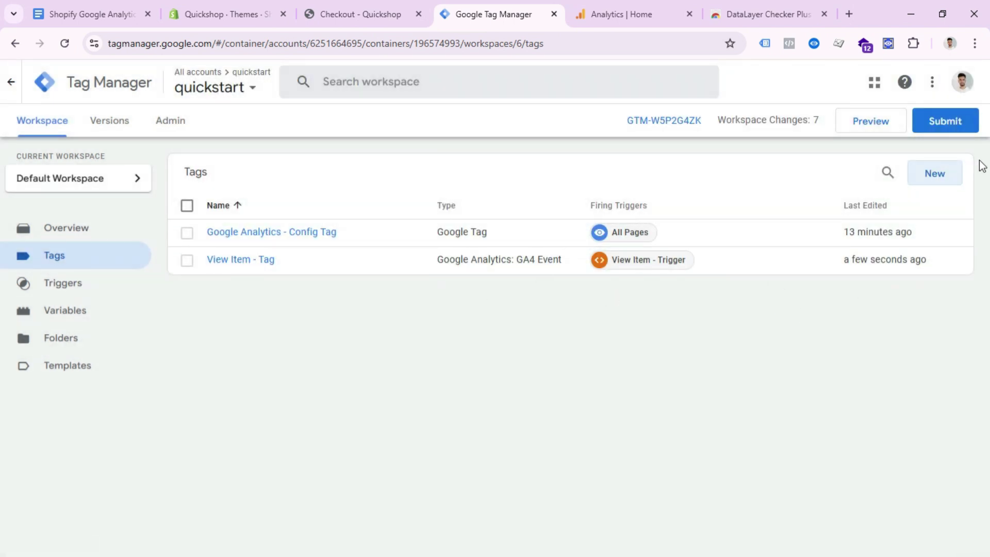
- Start a GA4 Event tag with Measurement ID {{Google Analytics ID}} and event name add_to_cart
click(935, 175)
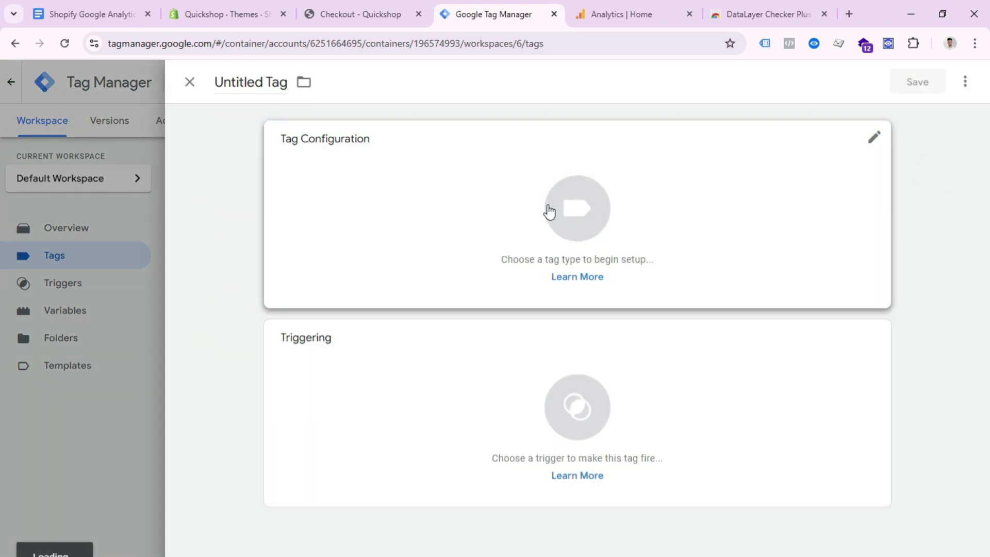
click(576, 225)
click(681, 203)
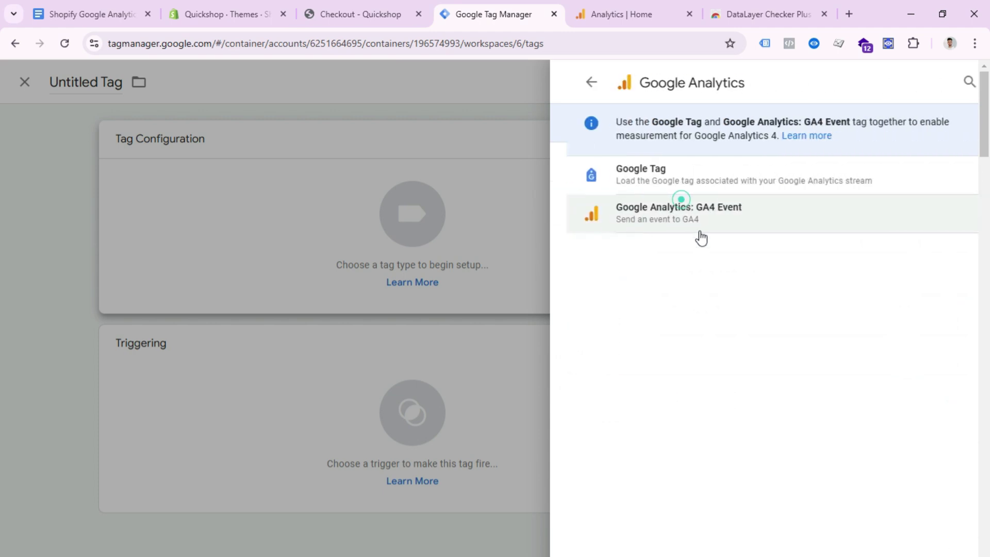
click(717, 219)
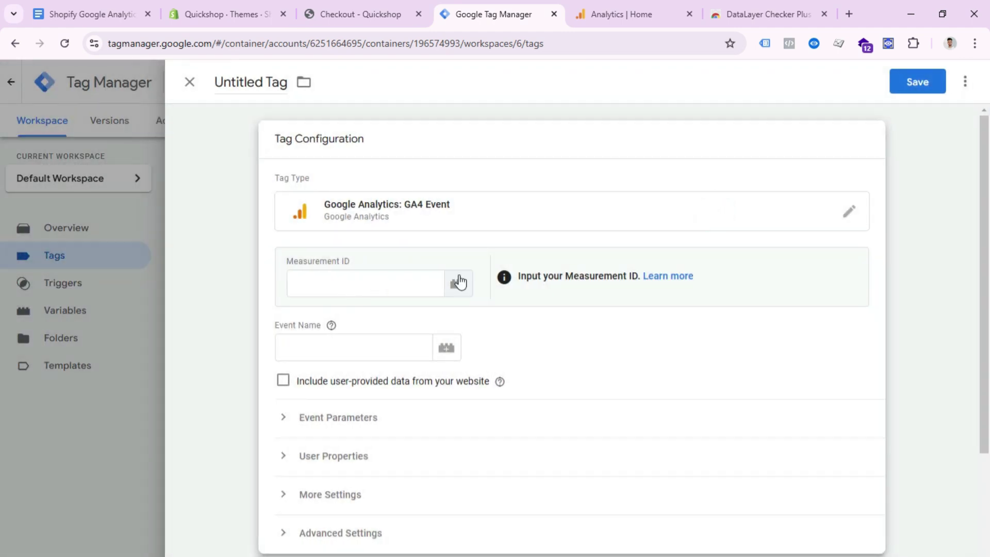
click(457, 283)
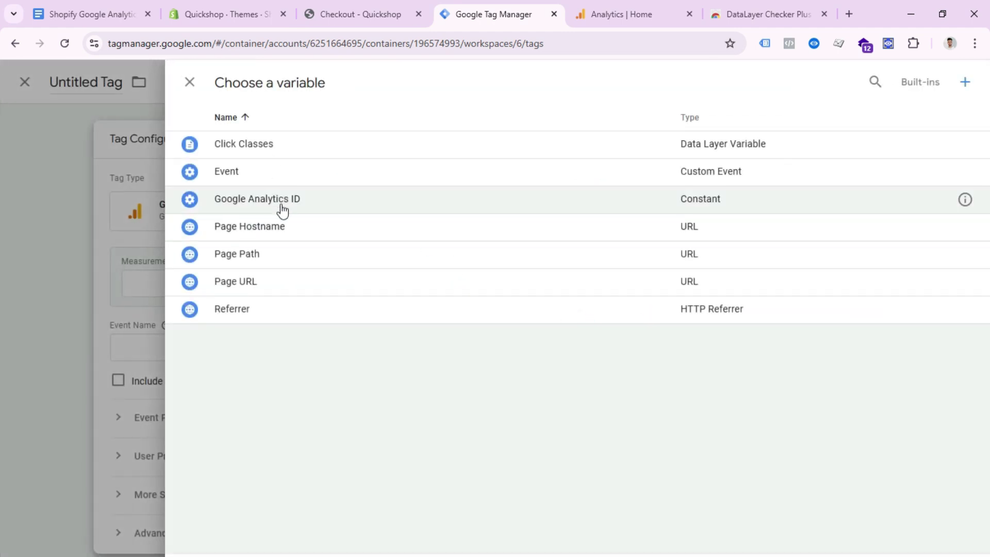
click(282, 209)
click(355, 346)
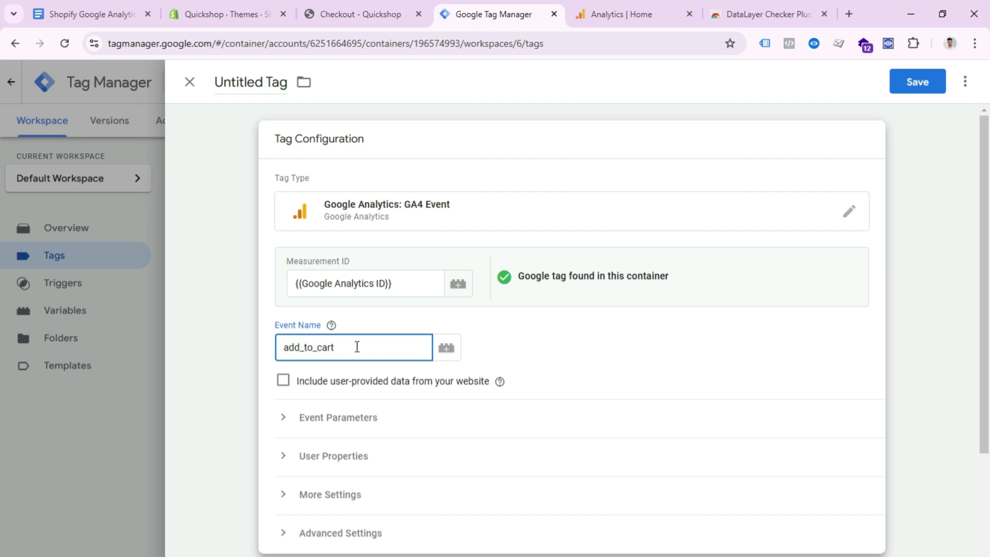
- Enable Send Ecommerce data under More Settings
click(332, 494)
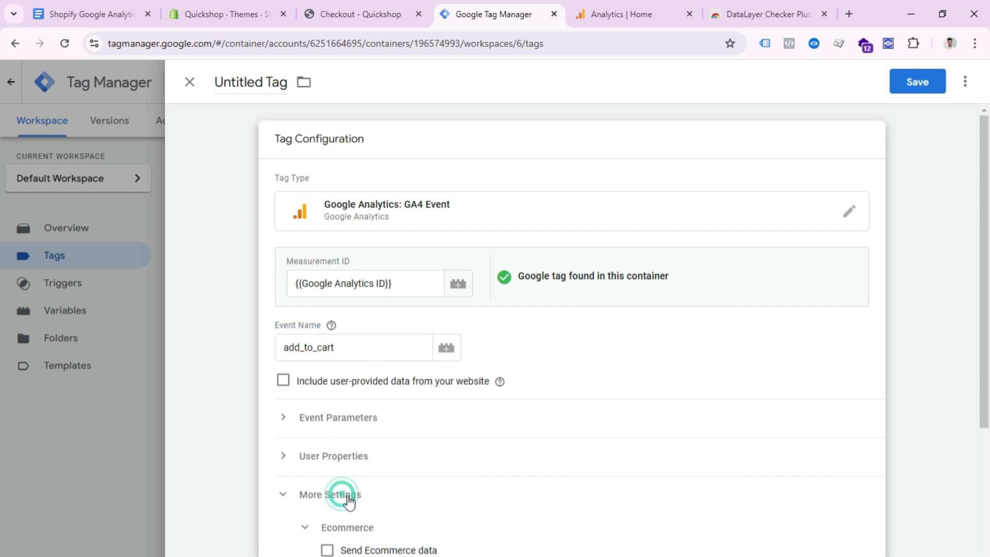
scroll(336, 485, down, 2)
click(328, 436)
scroll(457, 468, down, 4)
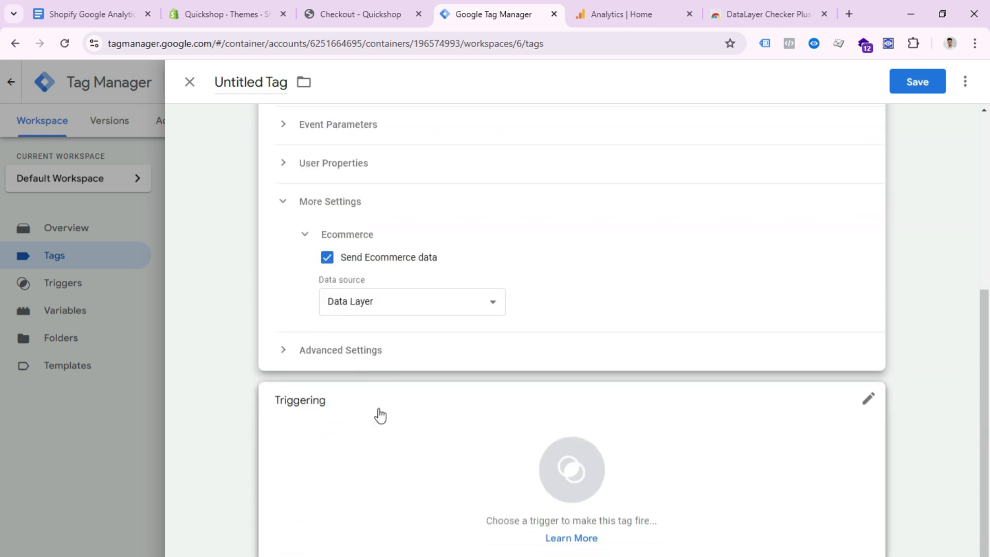
- Fire the tag on Add to Cart - Trigger and save it as 'Add to cart - Tag'
click(613, 476)
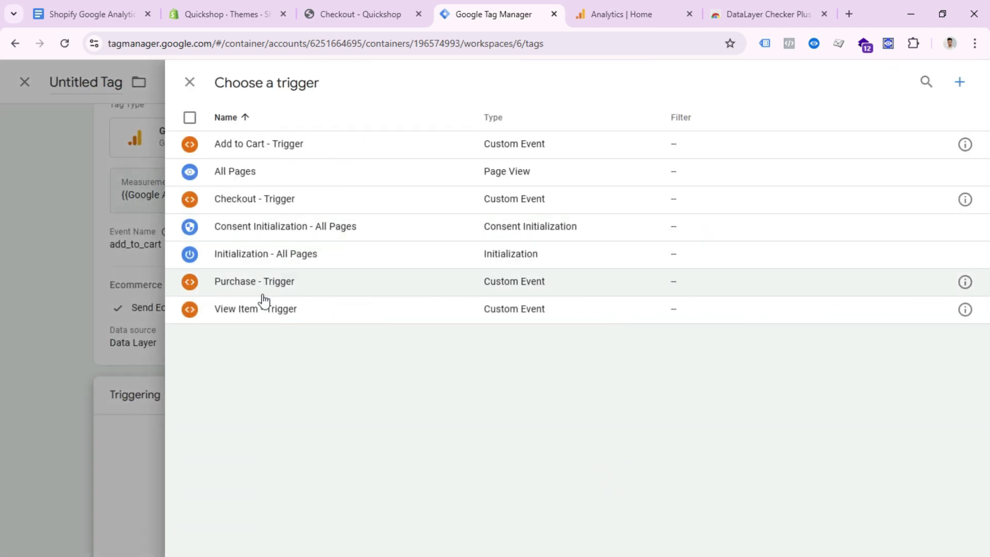
click(335, 150)
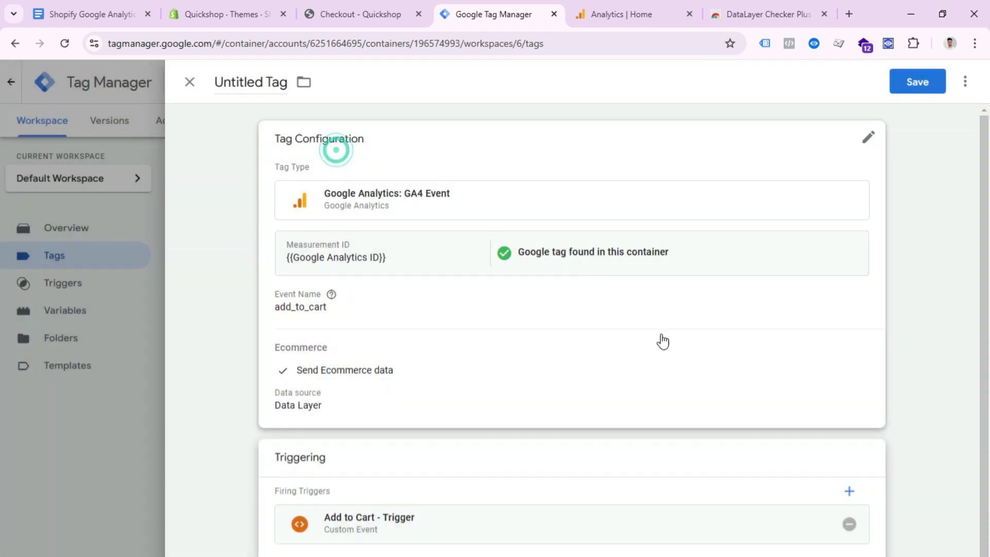
click(911, 87)
text(Add to cart - Tag)
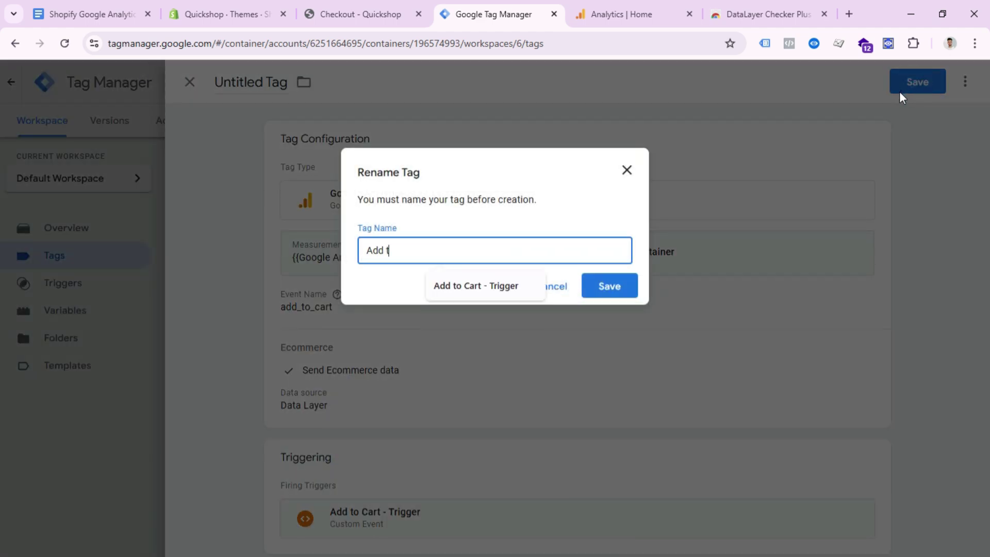
click(625, 292)
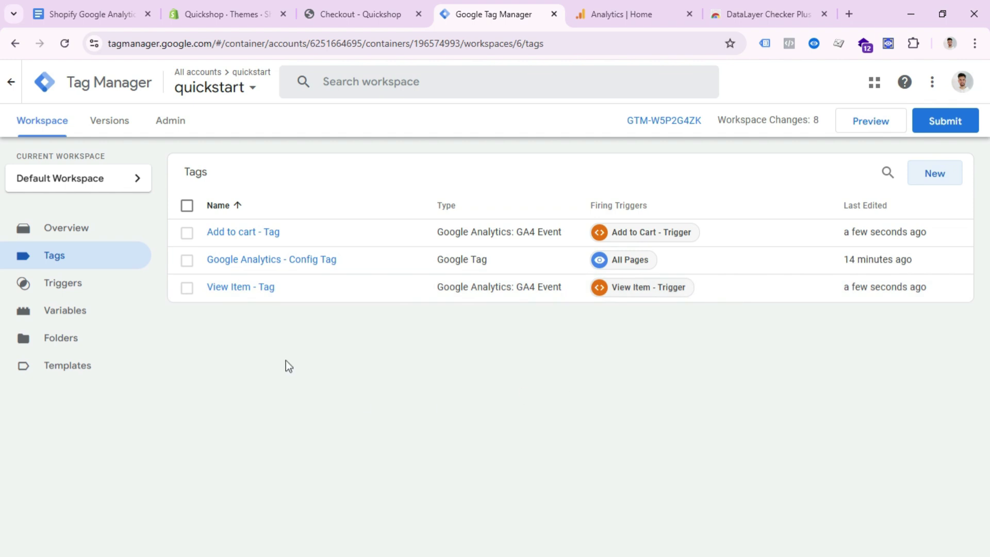
- Start a GA4 Event tag with Measurement ID {{Google Analytics ID}} and event name begin_checkout
click(952, 179)
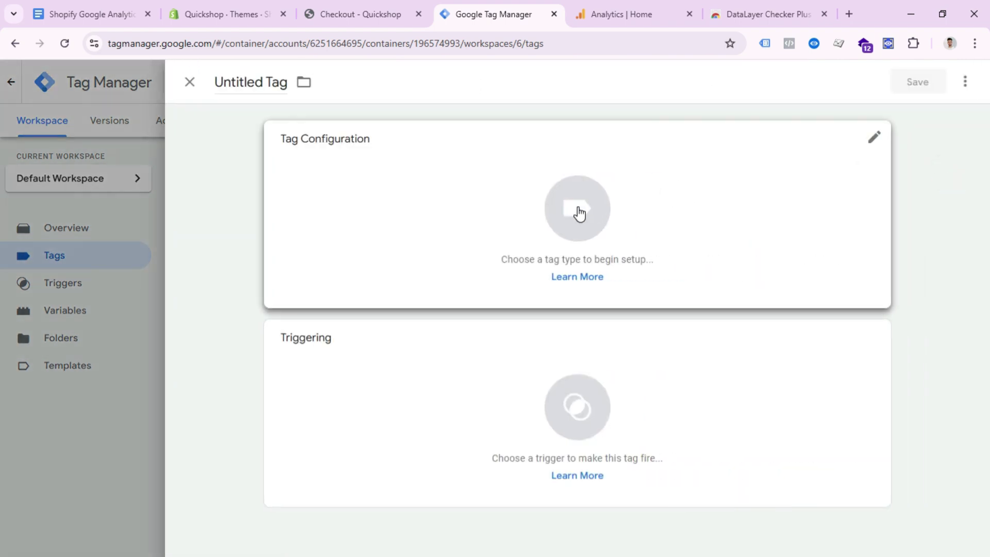
click(579, 214)
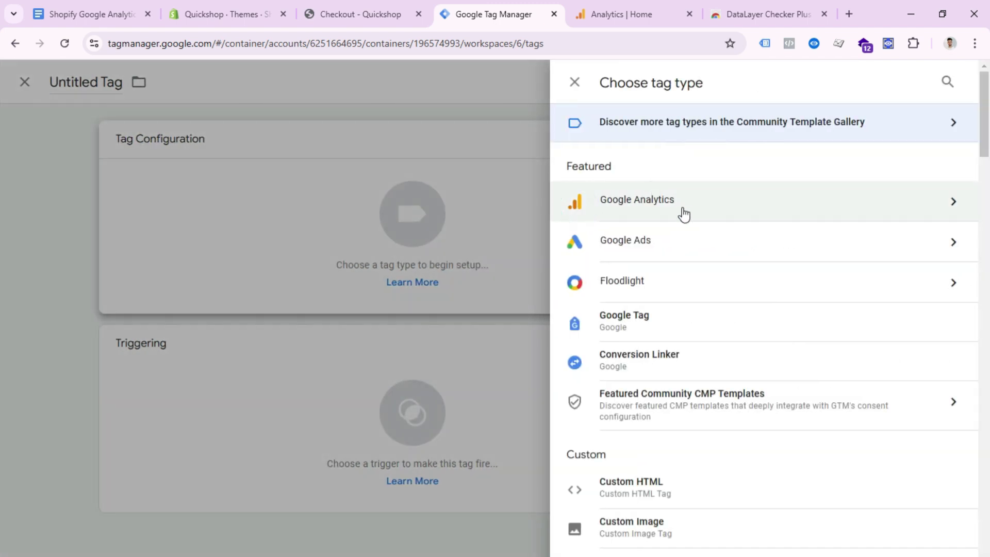
click(683, 213)
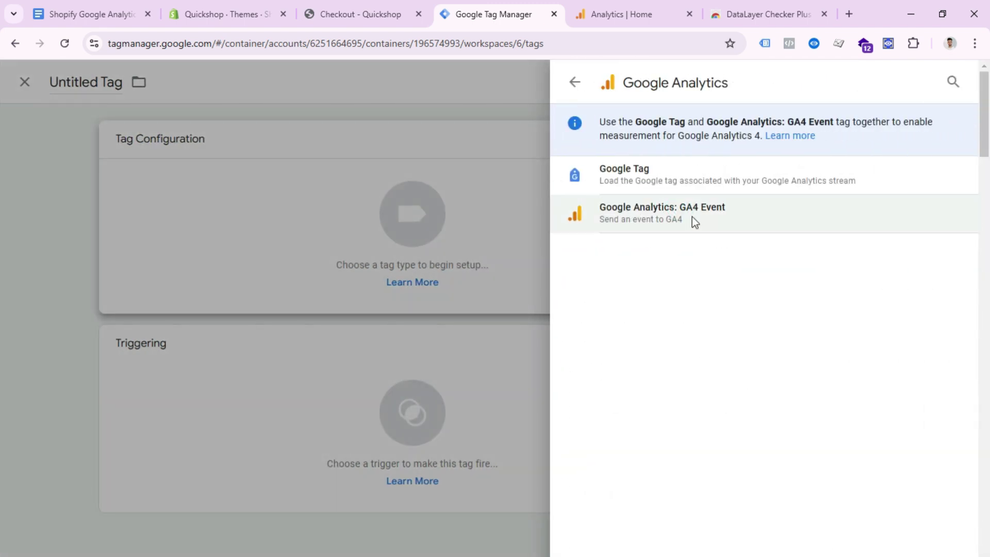
click(692, 217)
click(458, 285)
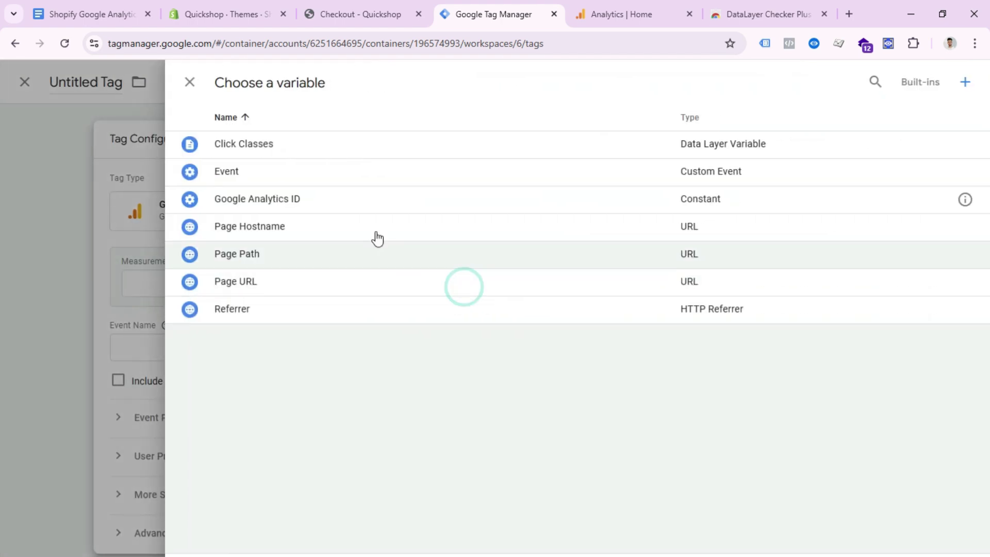
click(300, 203)
click(330, 342)
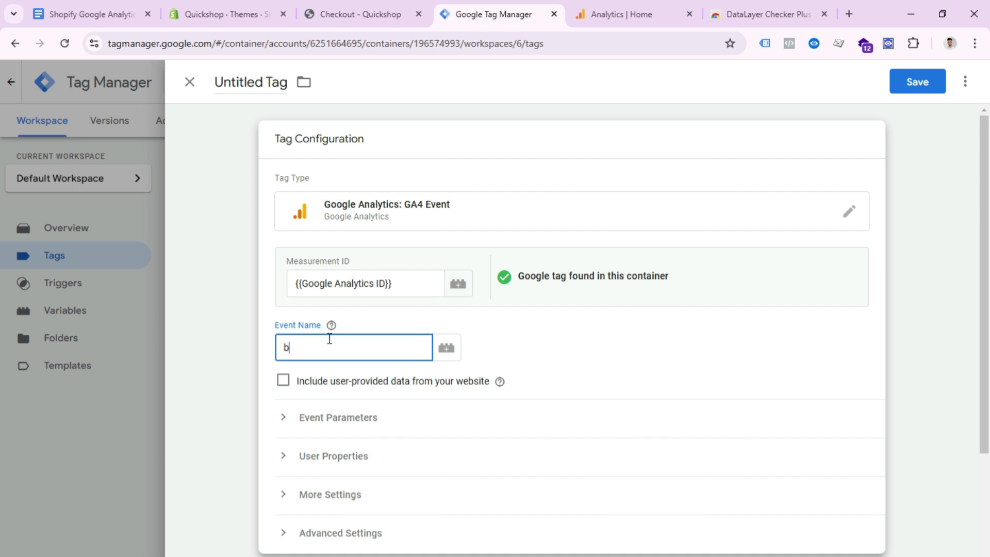
text(begin_checkout)
- Fire the tag on Checkout - Trigger and save it as 'Checkout - Tag'
click(338, 498)
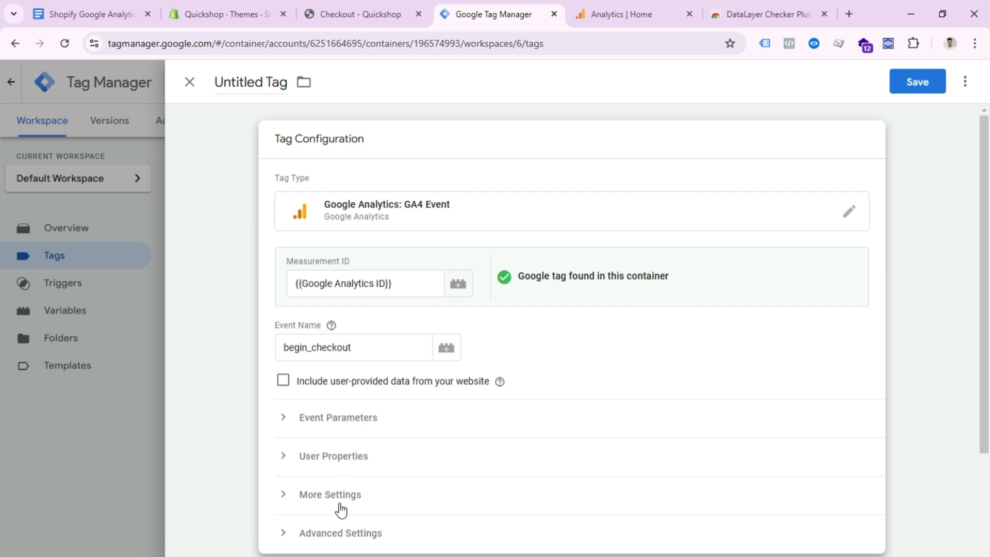
scroll(361, 511, down, 4)
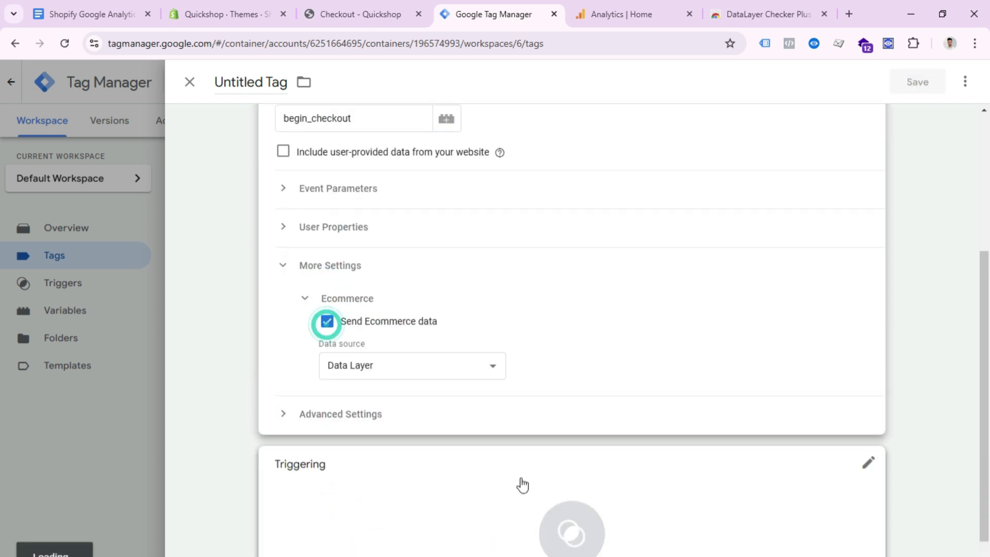
click(582, 530)
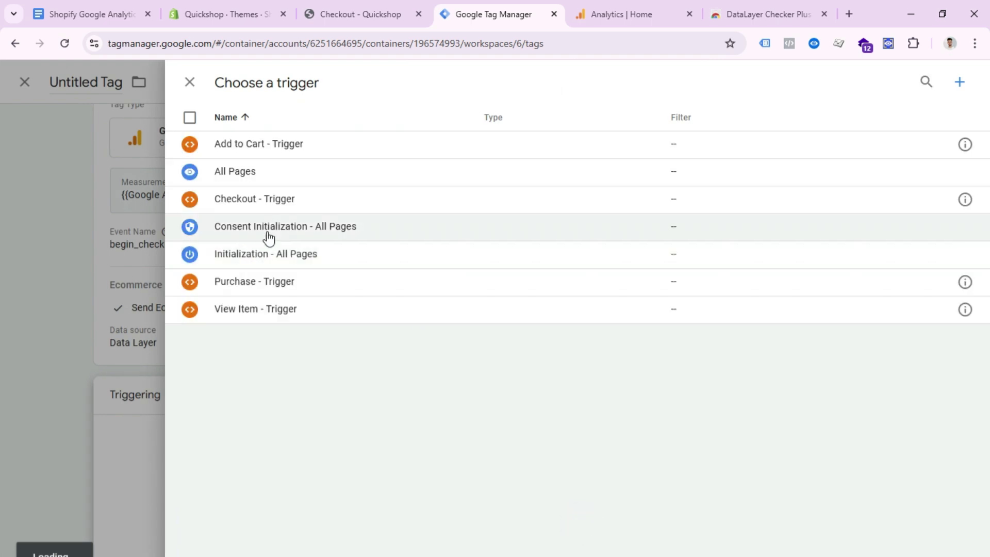
click(274, 200)
click(923, 83)
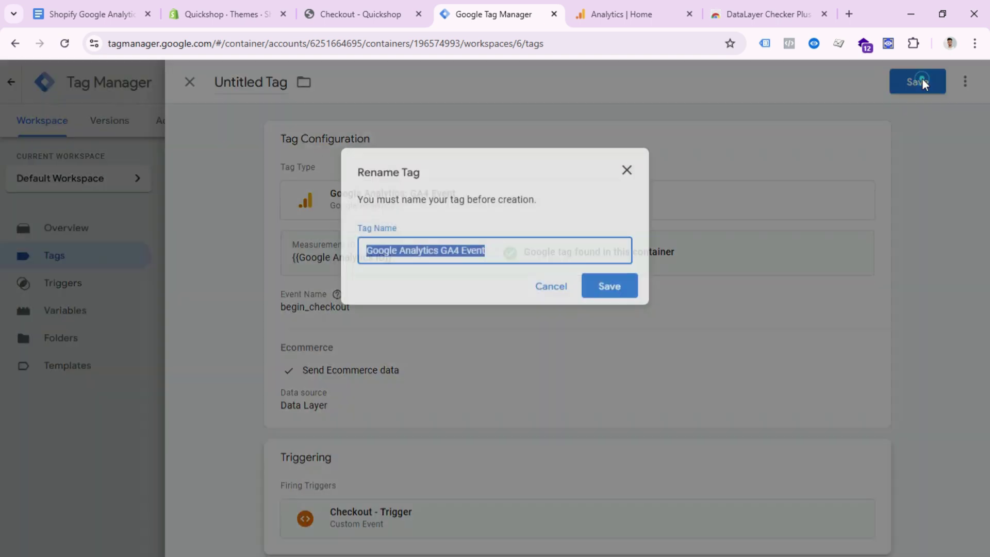
text(Che)
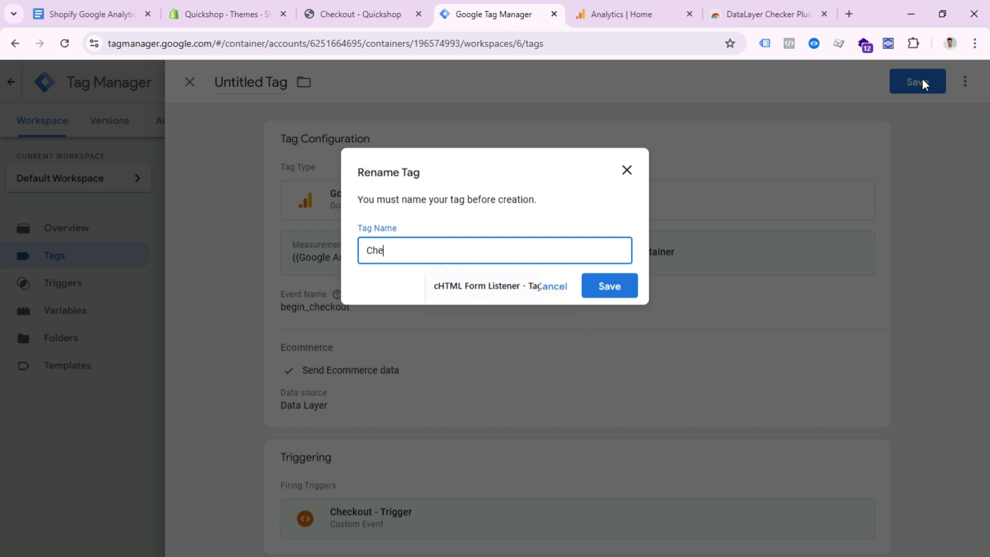
text(ckout - Tag)
click(608, 285)
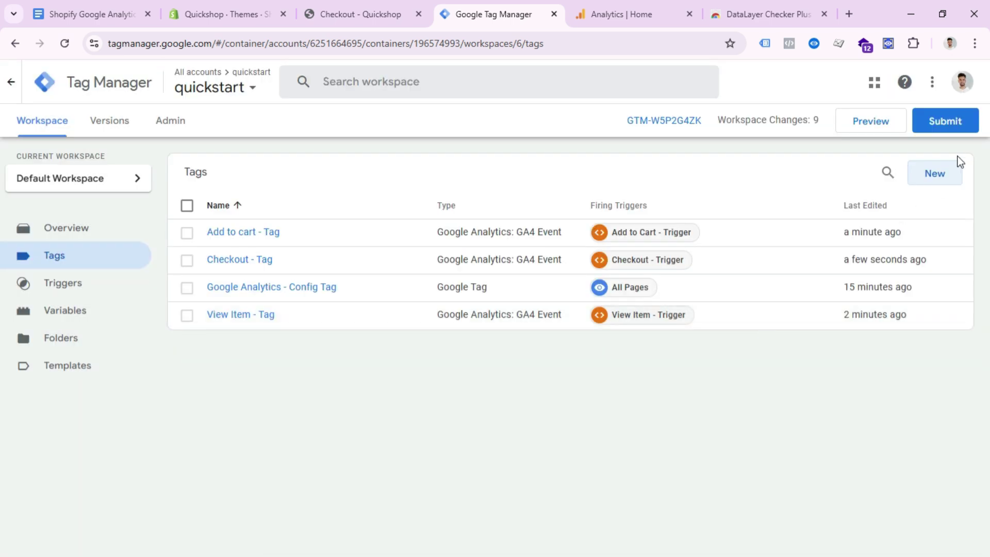
- Start a GA4 Event tag with Measurement ID {{Google Analytics ID}} and event name purchase
click(938, 178)
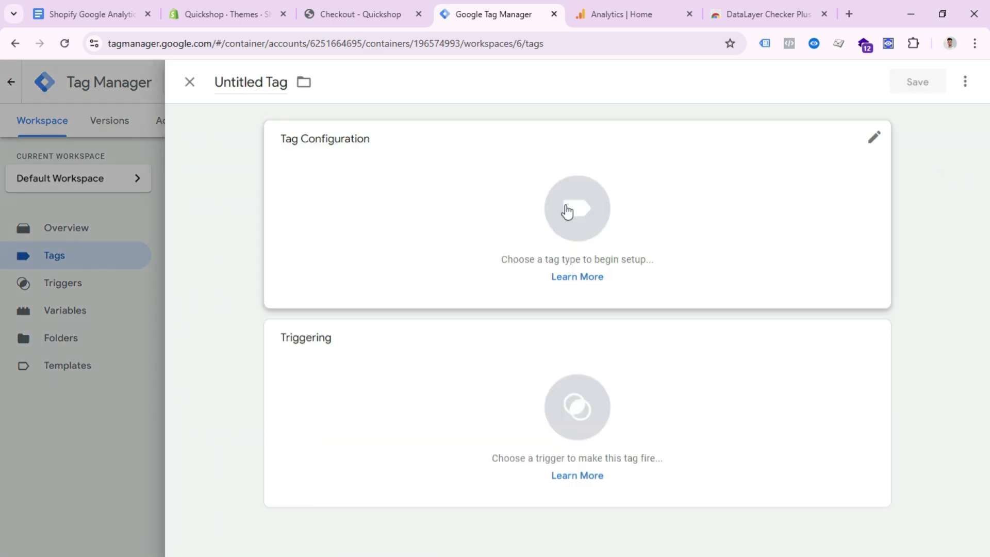
click(568, 210)
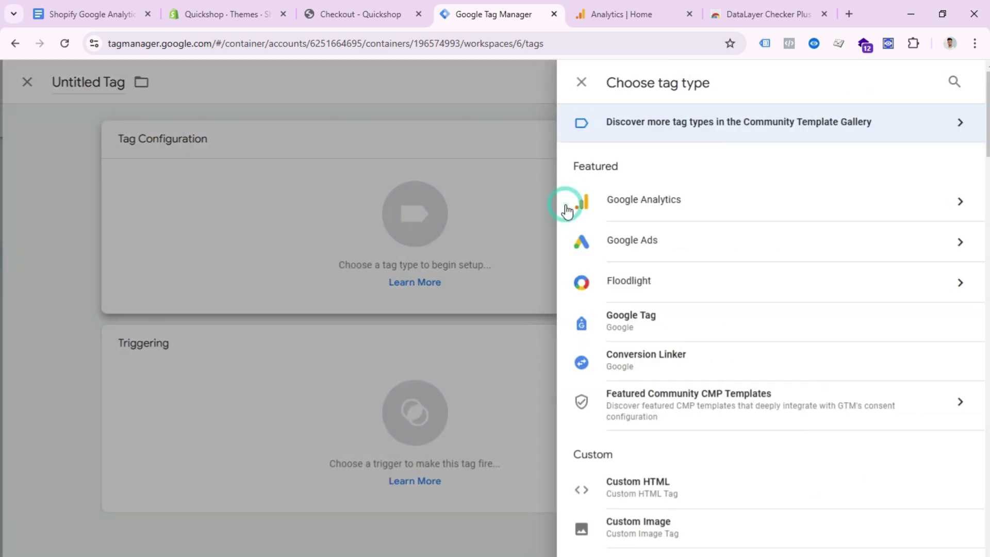
click(699, 206)
click(705, 215)
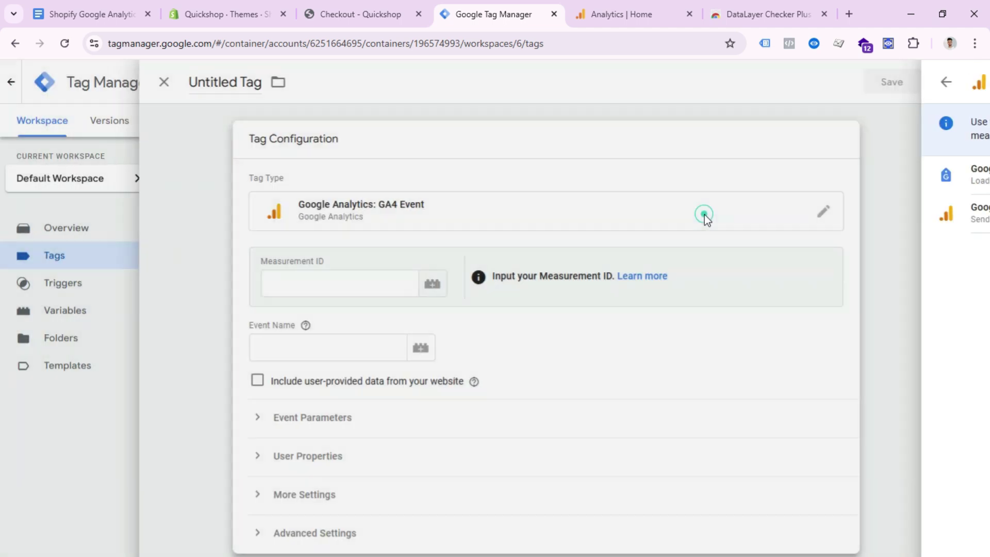
click(411, 284)
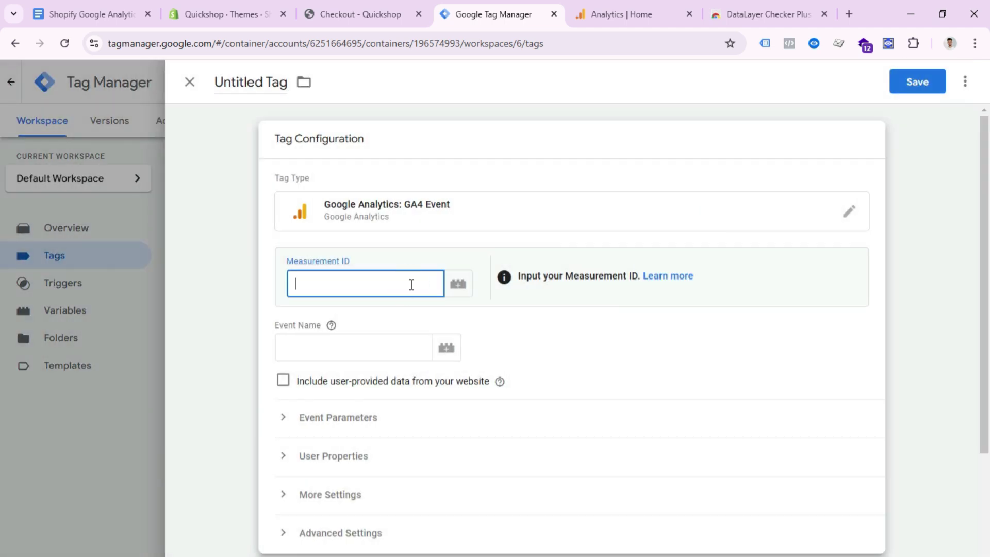
text({{)
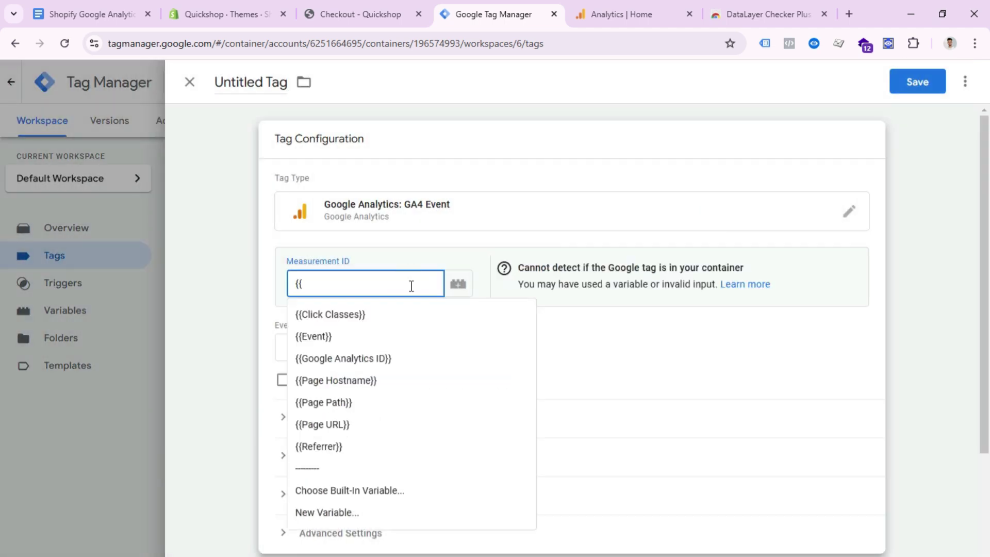
click(377, 358)
click(347, 348)
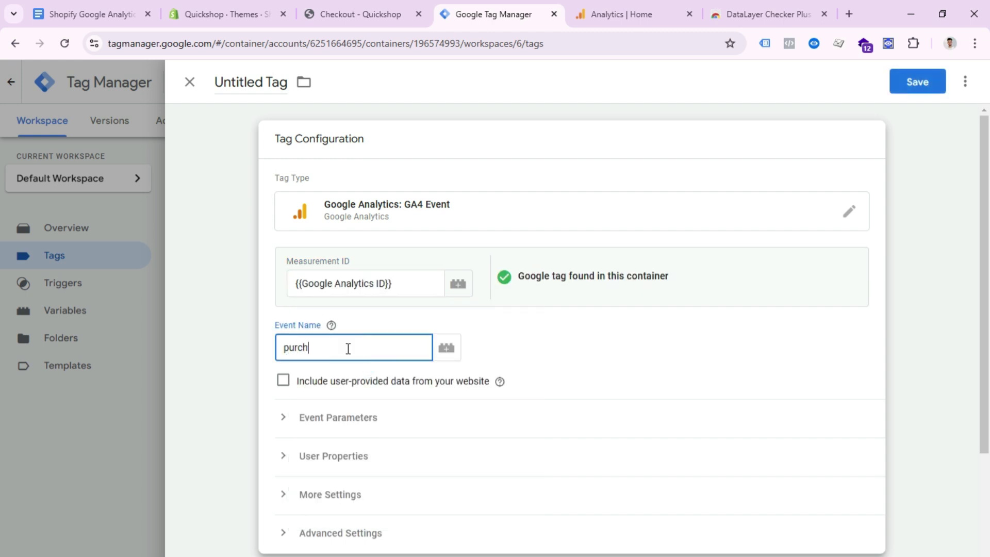
- Enable Send Ecommerce data under More Settings
click(349, 496)
scroll(341, 474, down, 2)
click(327, 435)
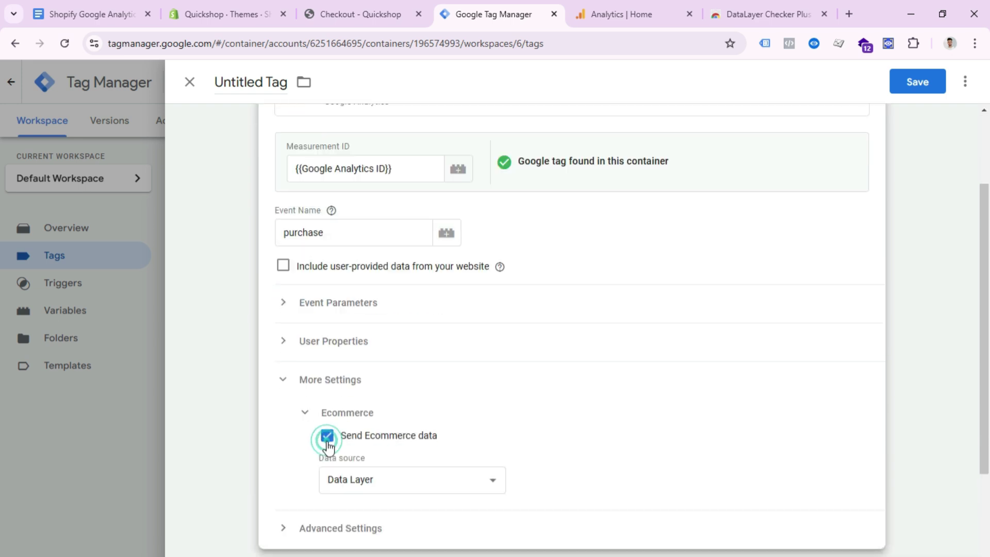
scroll(570, 495, down, 3)
- Fire the tag on Purchase - Trigger and save it as 'Purchase - Tag'
click(567, 492)
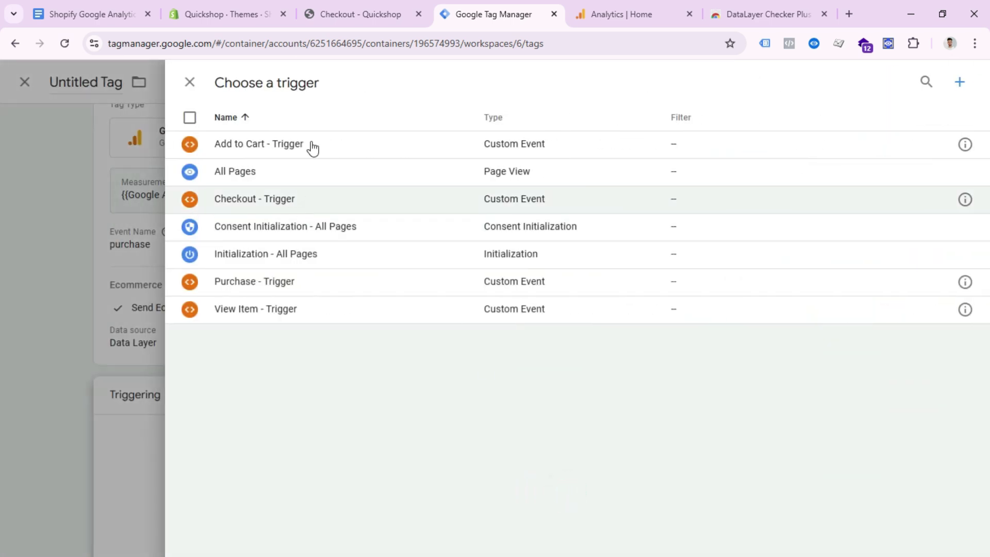
click(254, 281)
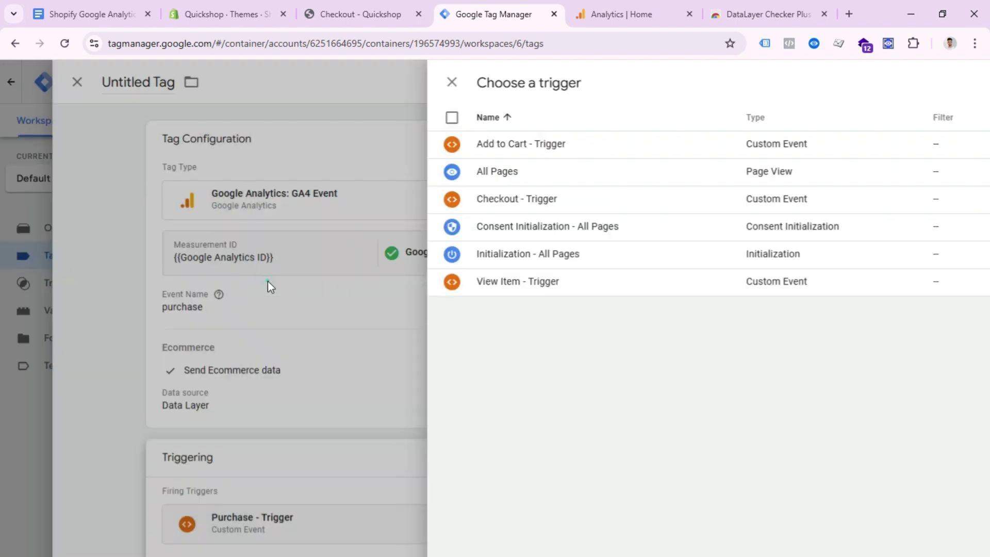
click(917, 88)
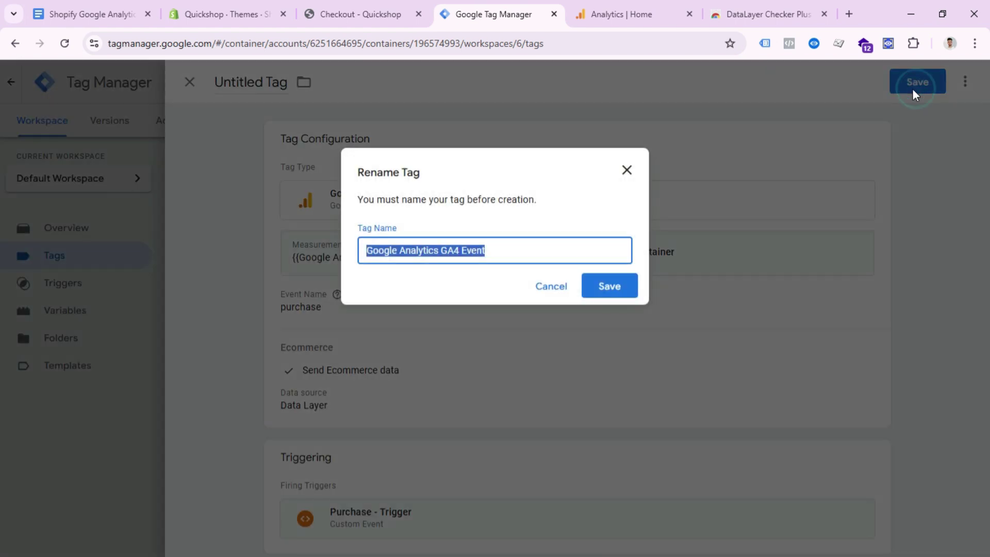
text(Purchase - tag)
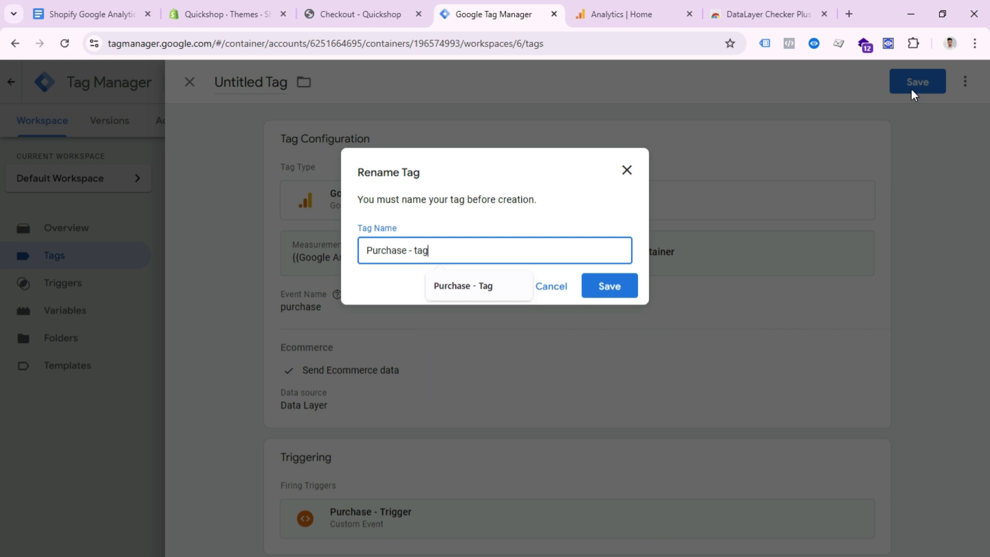
key(BackSpace)
key(BackSpace)
text(Tag)
click(610, 286)
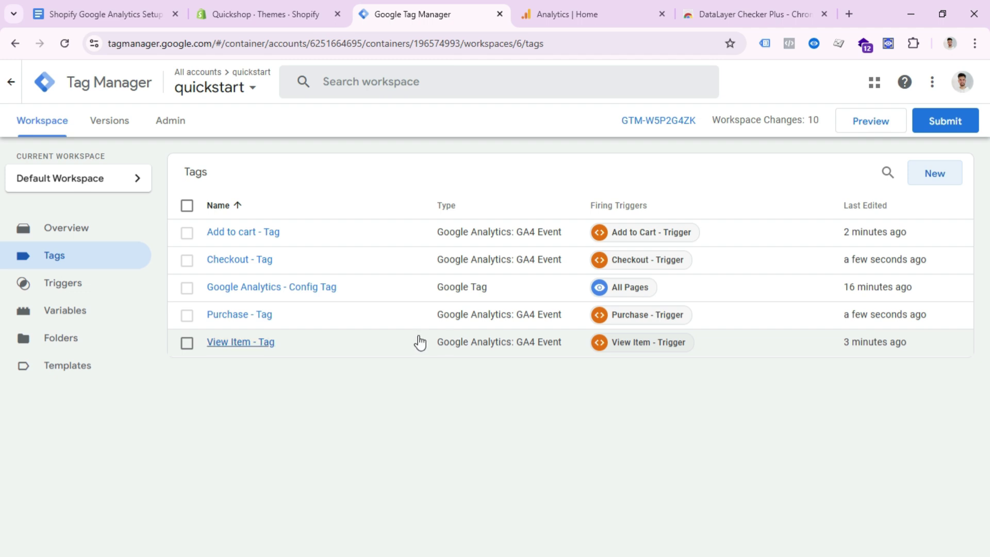
- Glance at the setup guide and Analytics home, then return to the Tag Manager workspace
click(145, 15)
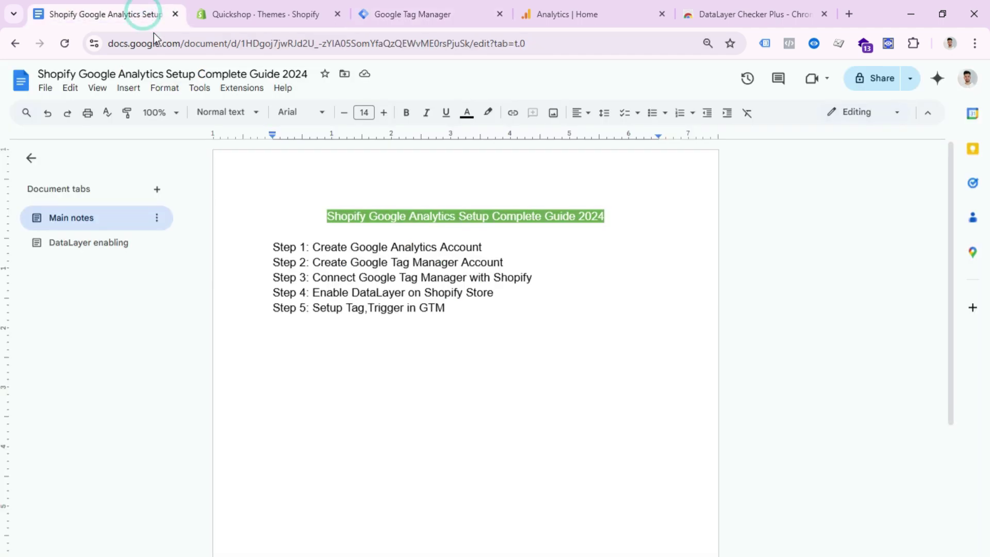
click(529, 13)
click(455, 6)
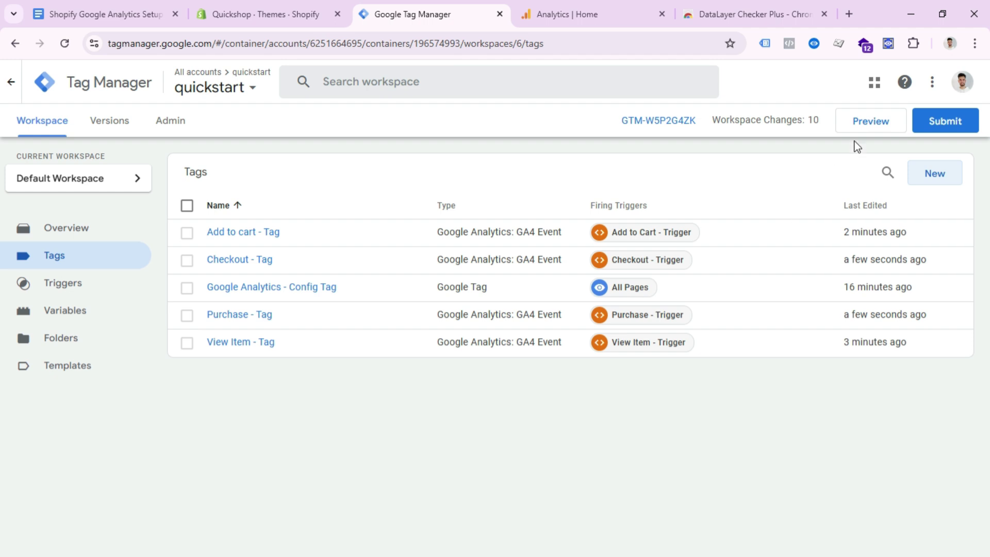
- Start GTM preview and connect Tag Assistant to the quickstart-e3a5139e.myshopify.com store
click(864, 127)
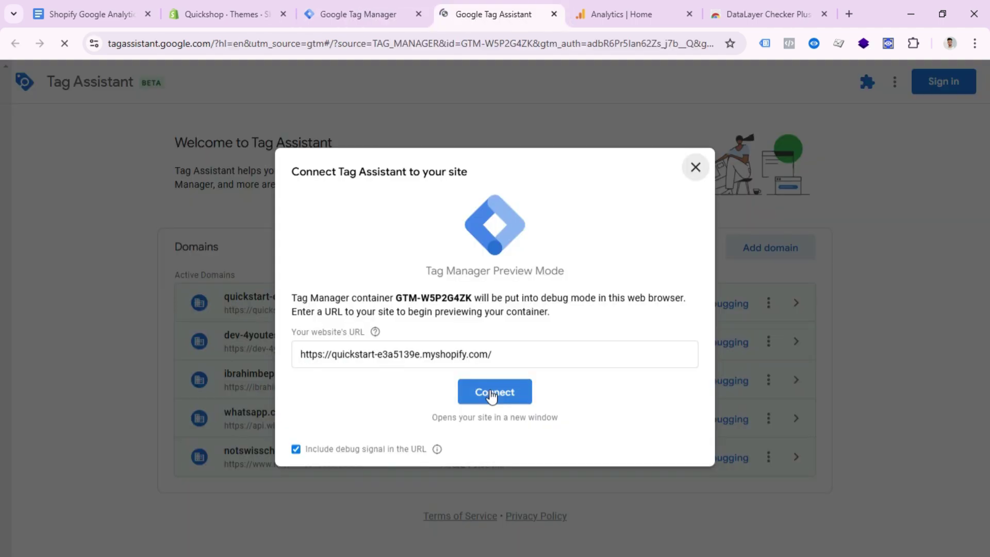
click(490, 391)
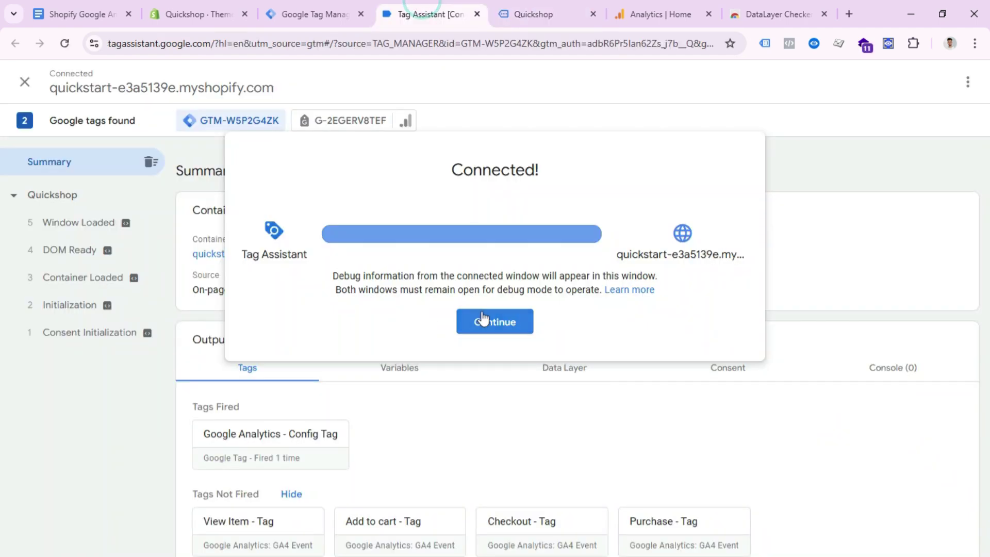
click(483, 319)
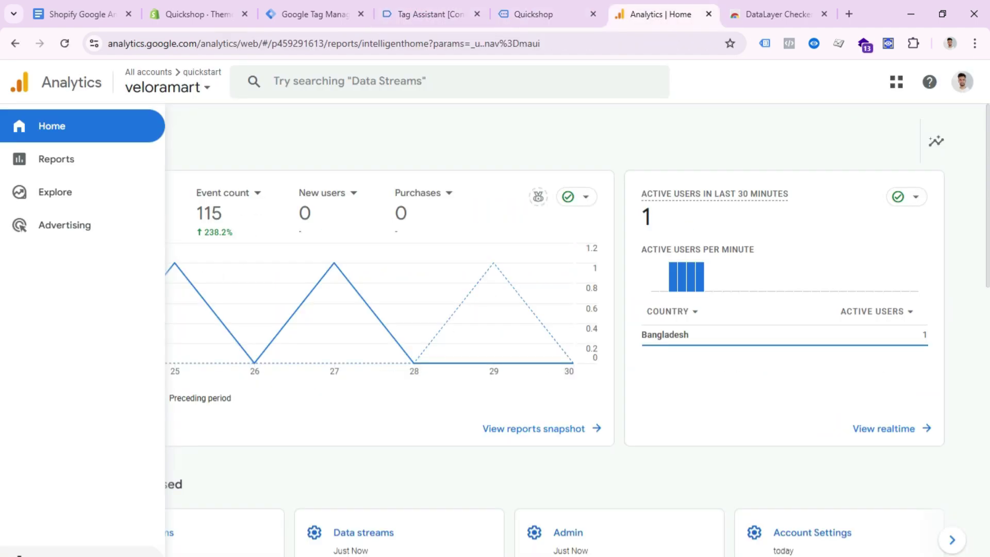
- Open DebugView from the Analytics Admin settings for the veloramart property
click(19, 553)
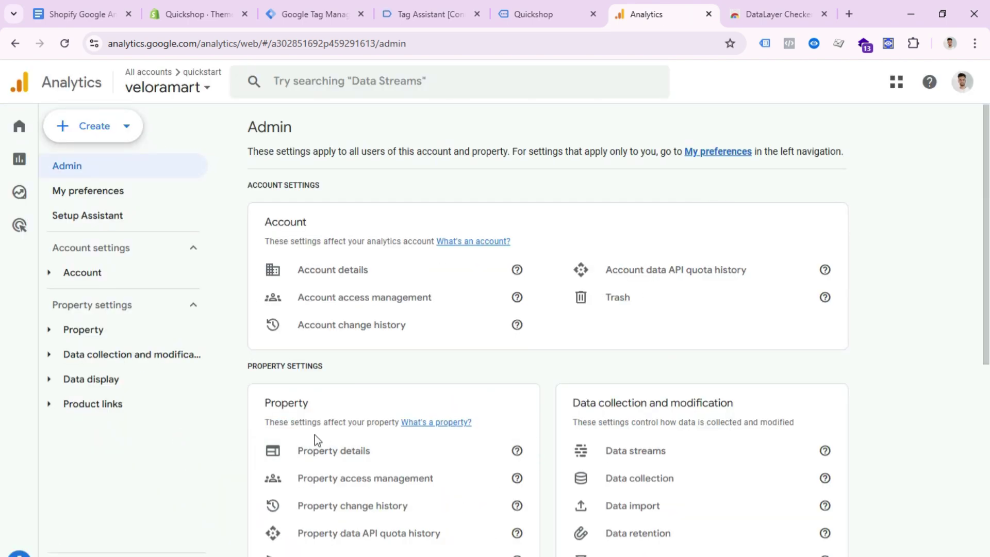
scroll(314, 435, down, 8)
click(331, 517)
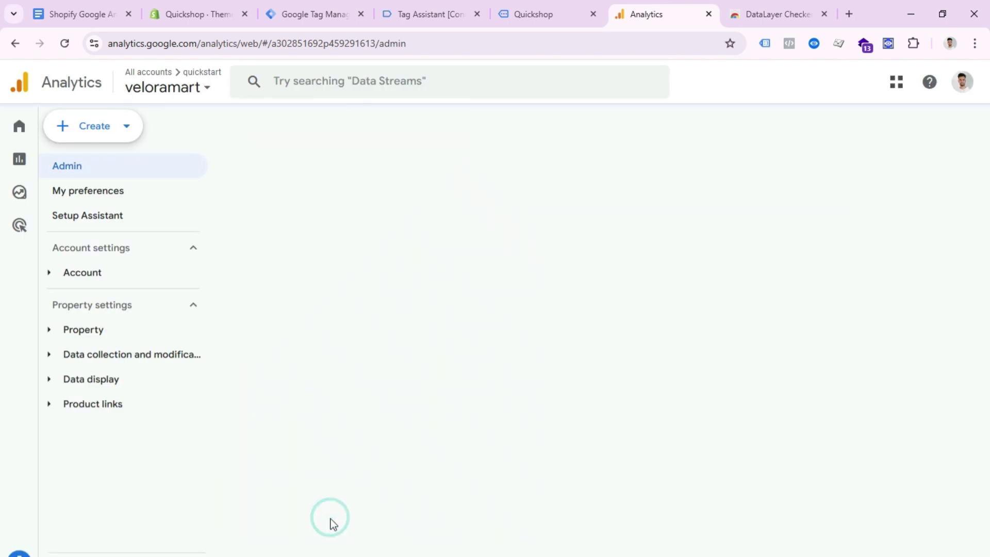
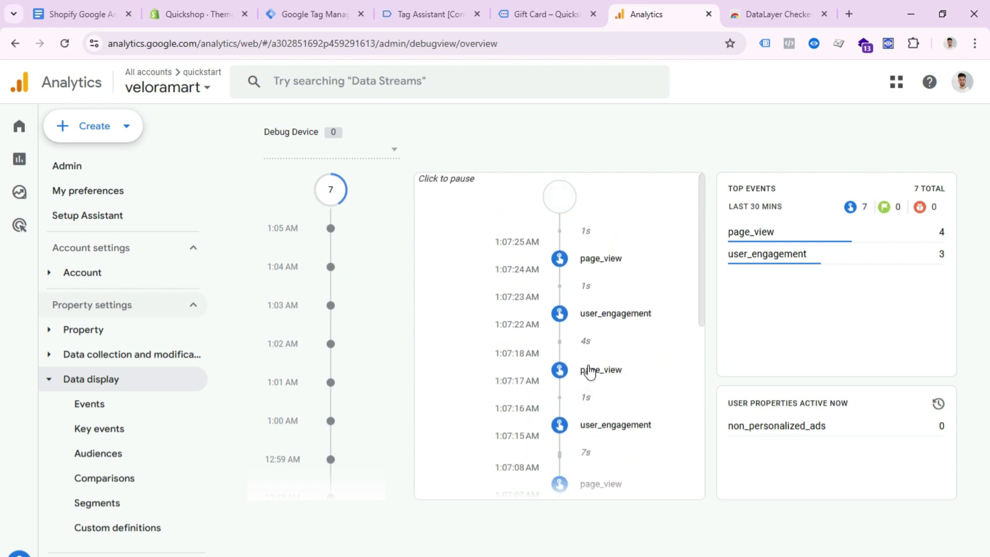
- Check the Gift Card page's DataLayer Checker Plus event list and Tag Assistant summary
scroll(588, 371, down, 5)
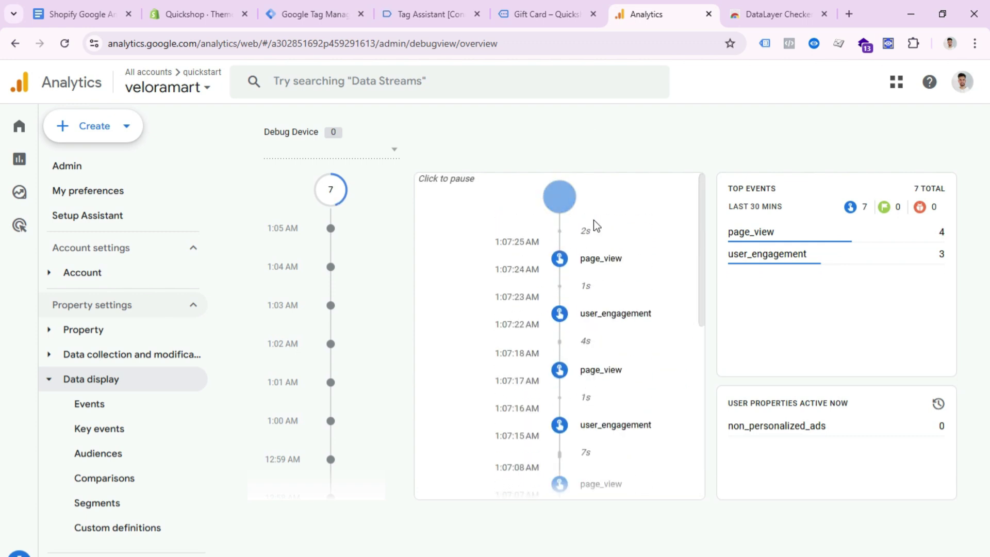
click(567, 13)
click(888, 44)
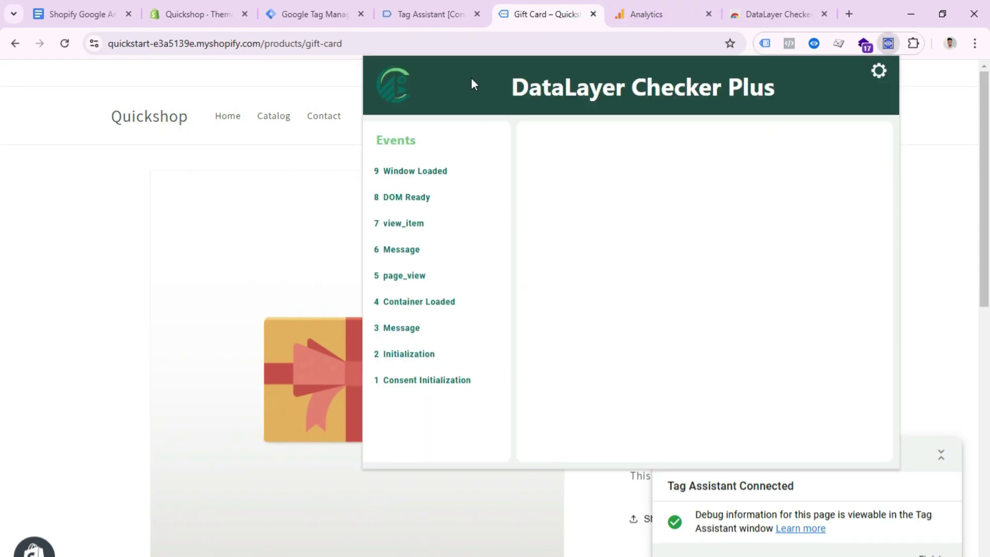
click(468, 11)
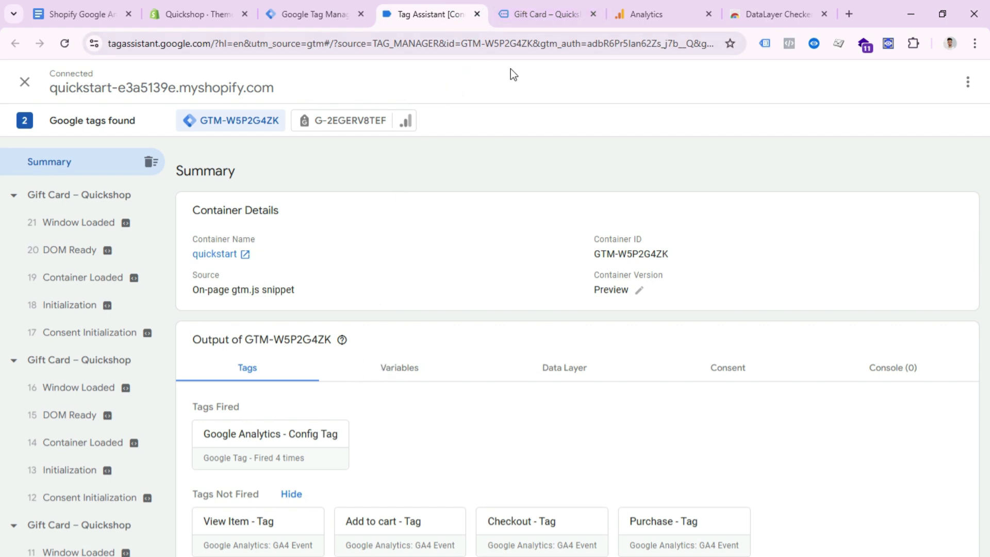
- Review the DebugView stream with its 4 page_view and 3 user_engagement events
click(544, 6)
click(622, 7)
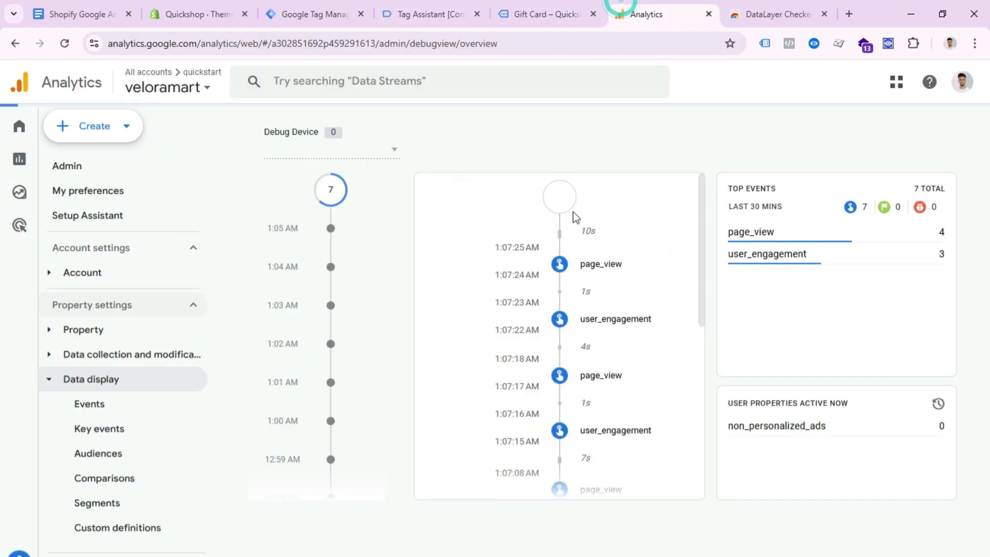
scroll(512, 290, down, 5)
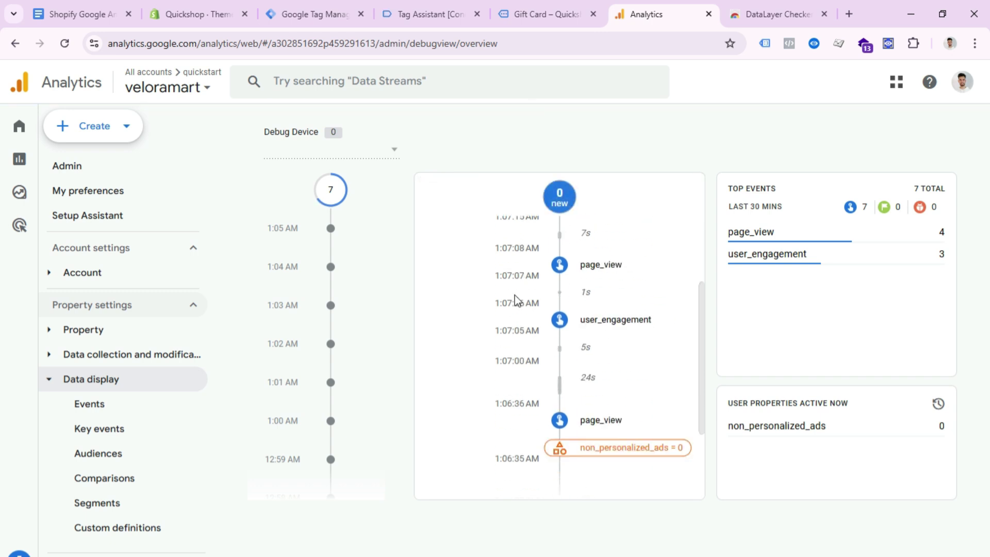
scroll(516, 301, down, 3)
scroll(517, 302, up, 10)
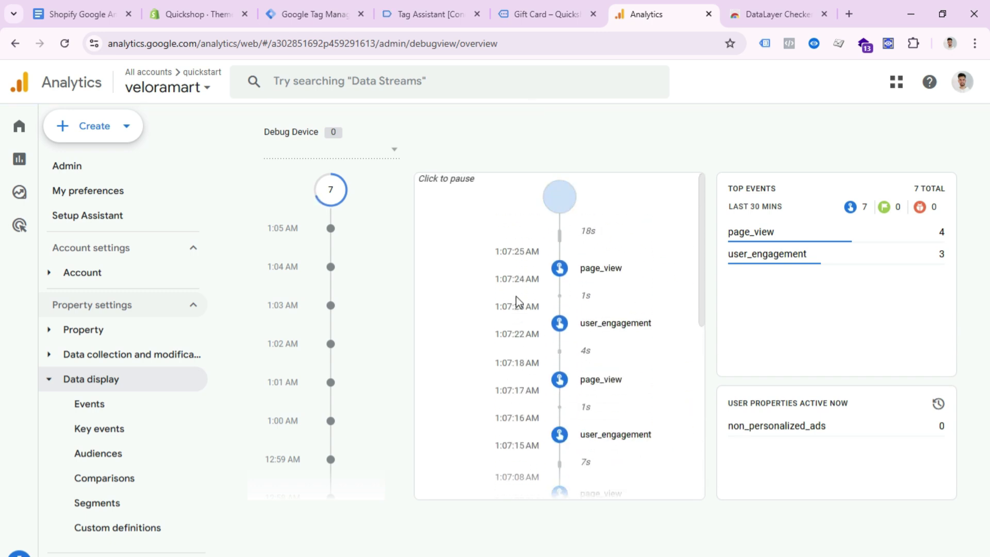
- Add the $10 Gift Card to the cart and inspect view_item's value and page_title parameters
click(536, 14)
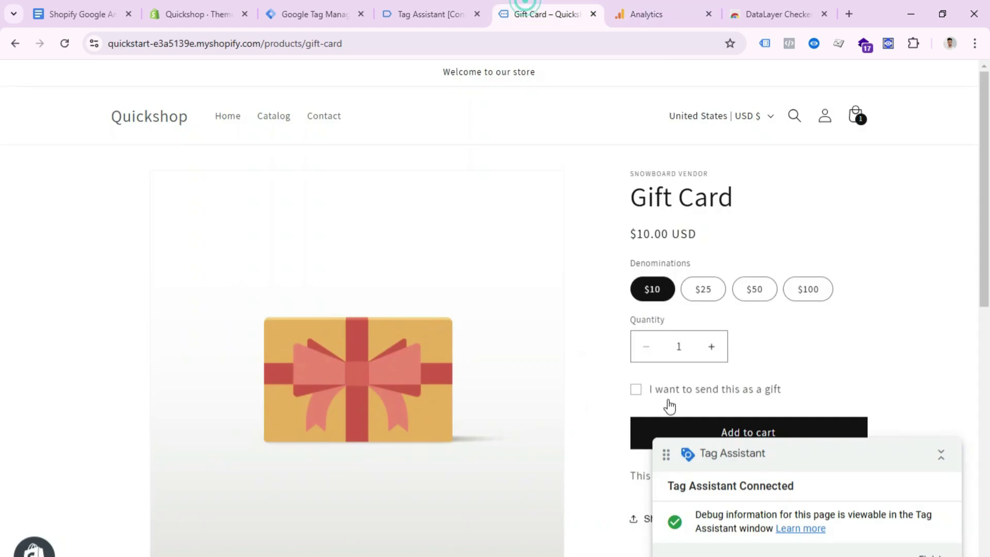
click(654, 426)
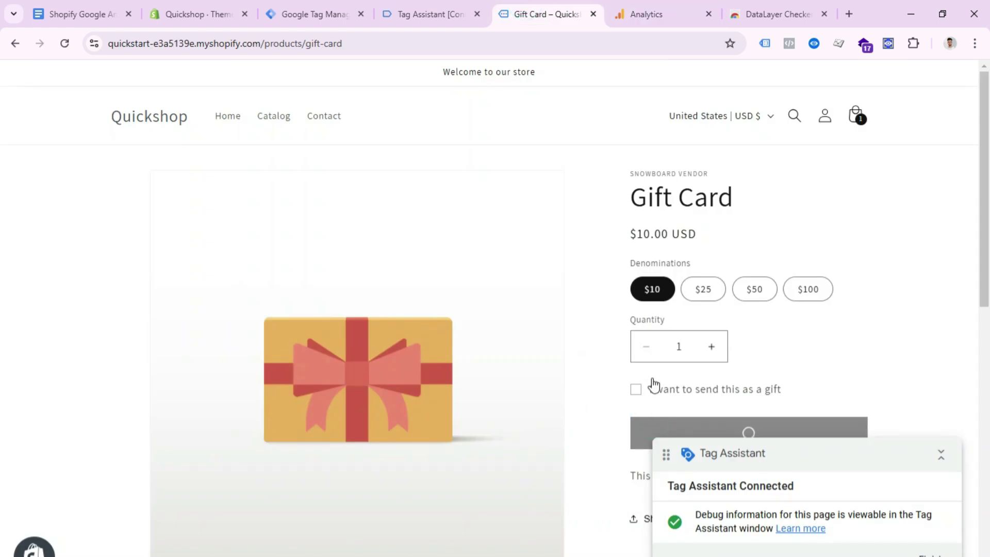
key(ctrl+Tab)
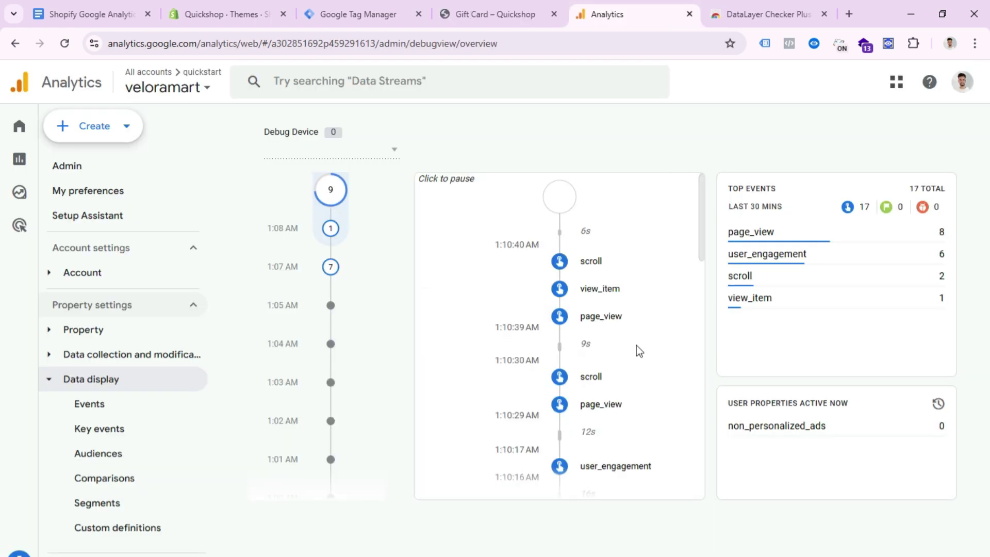
click(560, 287)
scroll(596, 416, down, 3)
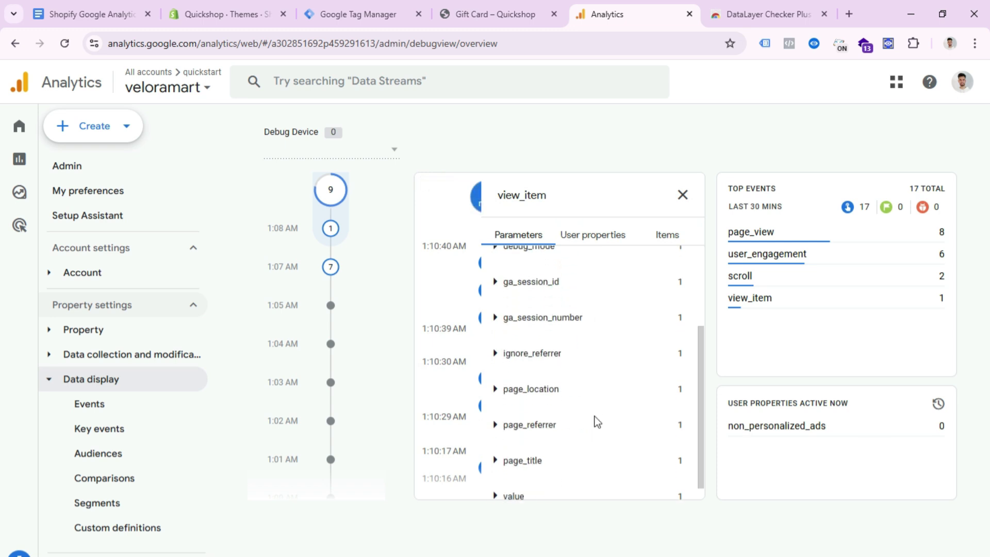
click(540, 476)
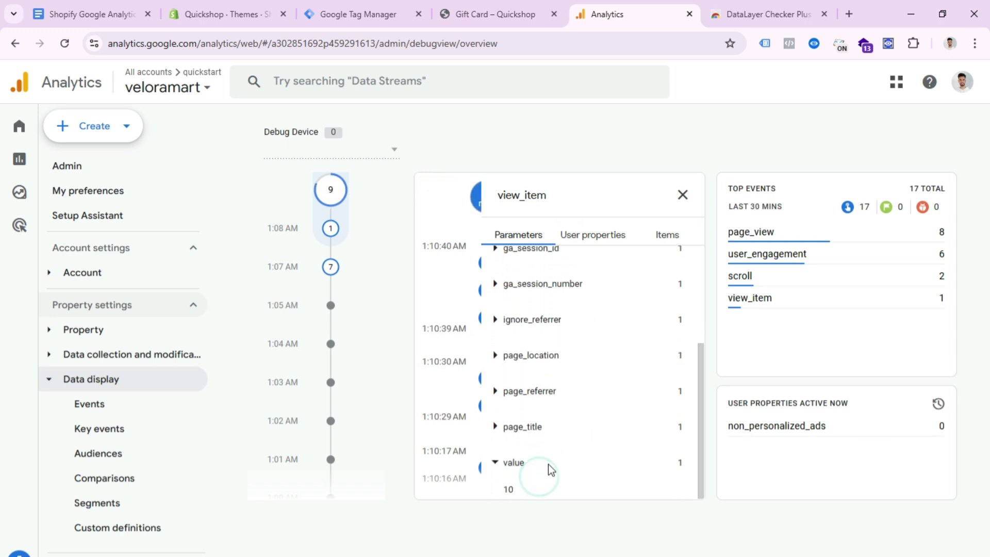
click(535, 426)
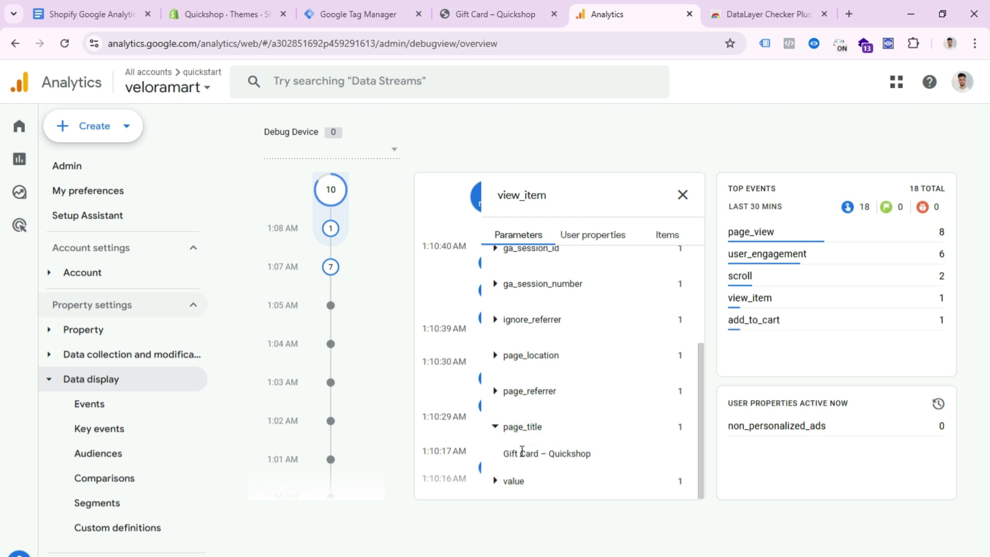
- Start checkout from the cart popup and return to DebugView
click(480, 15)
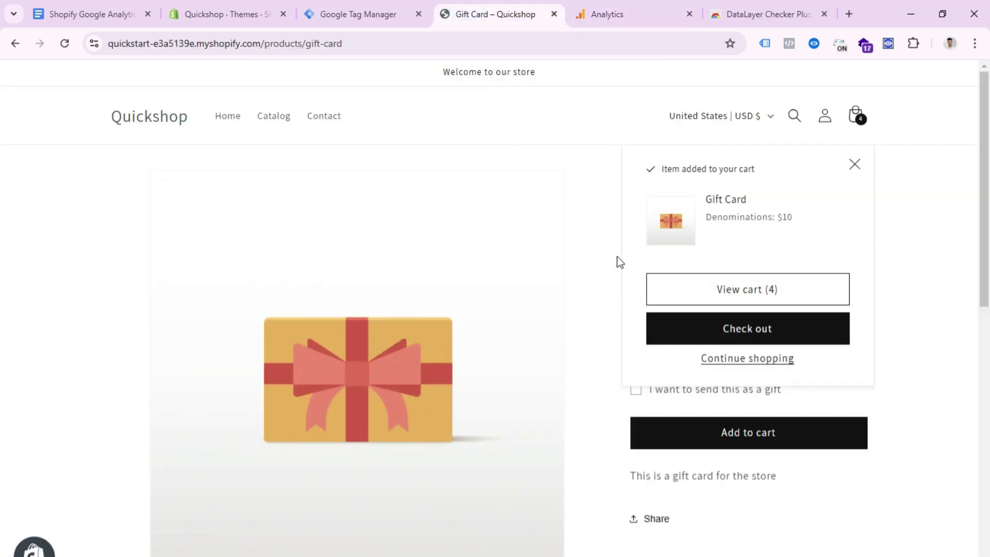
click(679, 325)
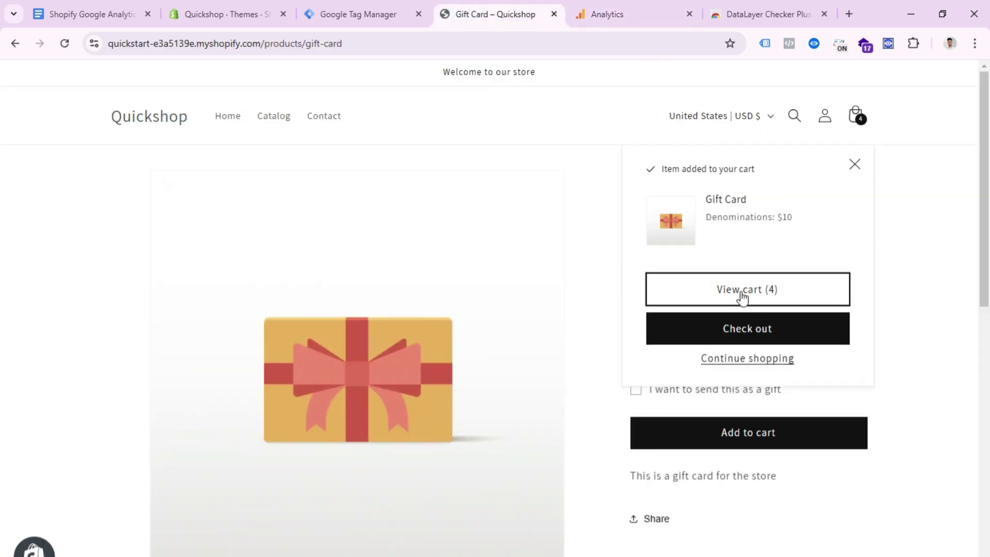
key(ctrl+Tab)
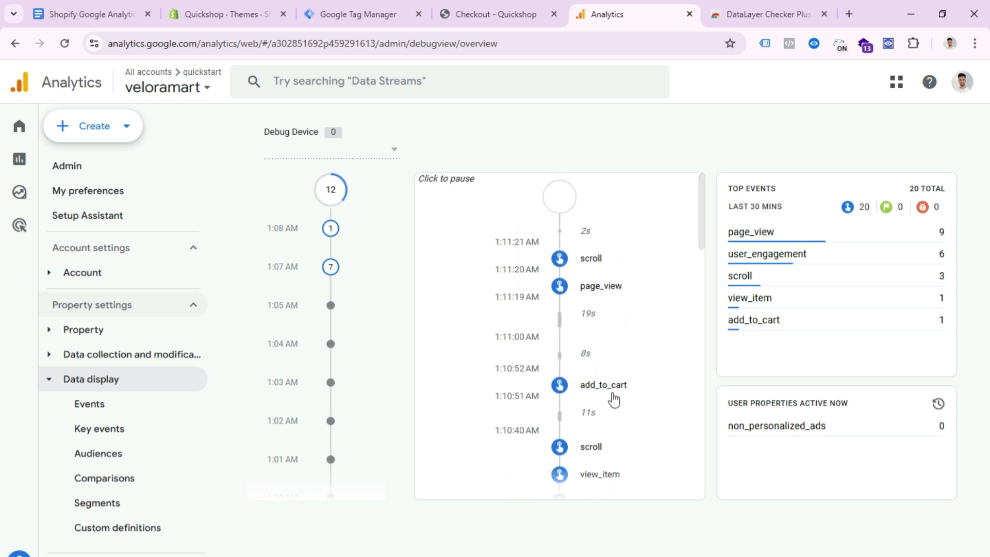
- Autofill the contact e-mail, enter card expiration 05, and pay for the order
key(ctrl+shift+Tab)
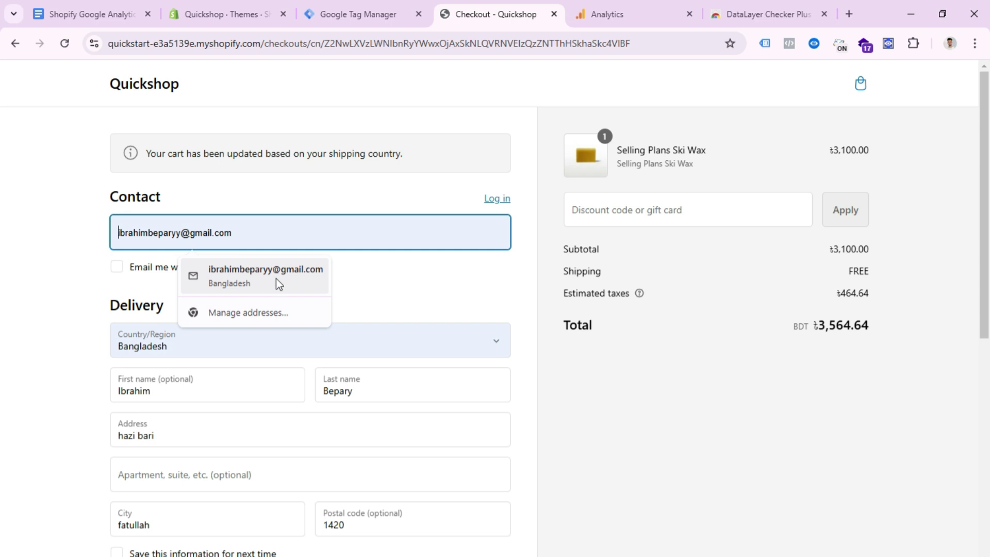
click(276, 278)
scroll(401, 283, down, 10)
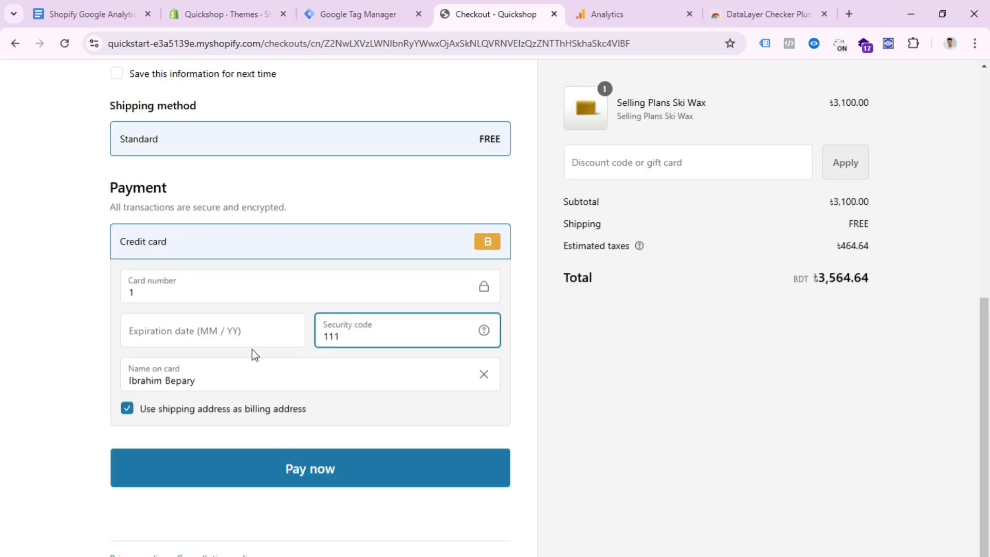
click(252, 319)
text(05 / 30)
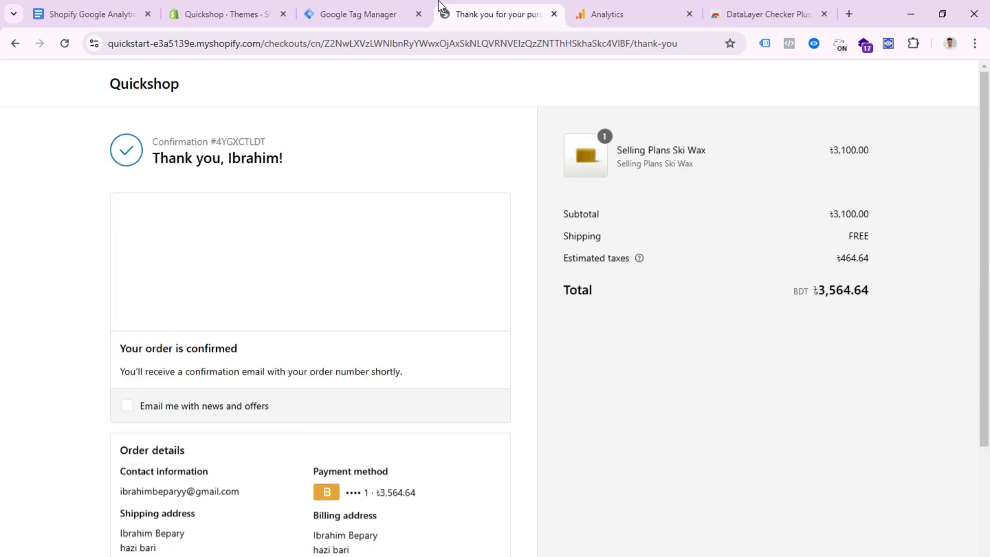
click(629, 5)
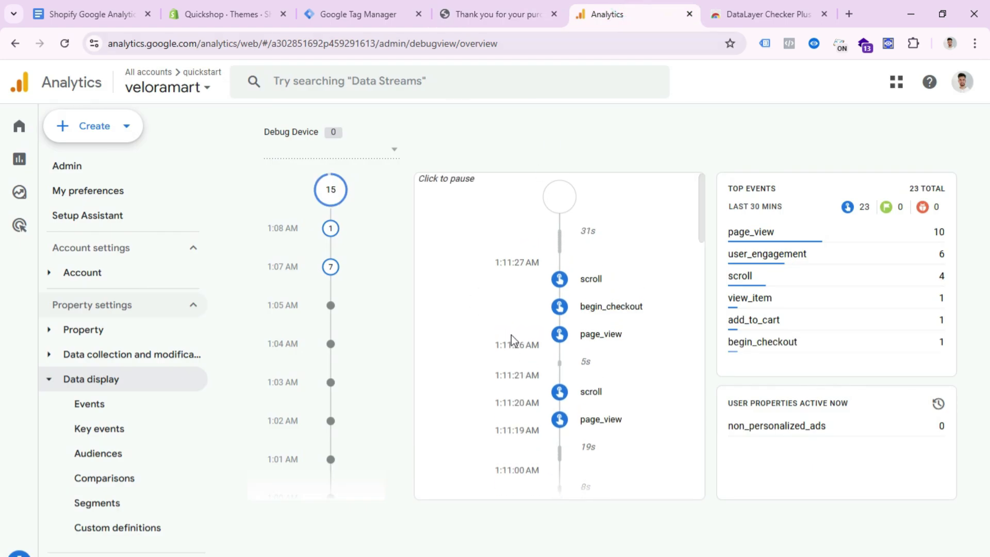
- Check the confirmation page's DataLayer Checker Plus events, then return to DebugView
click(488, 5)
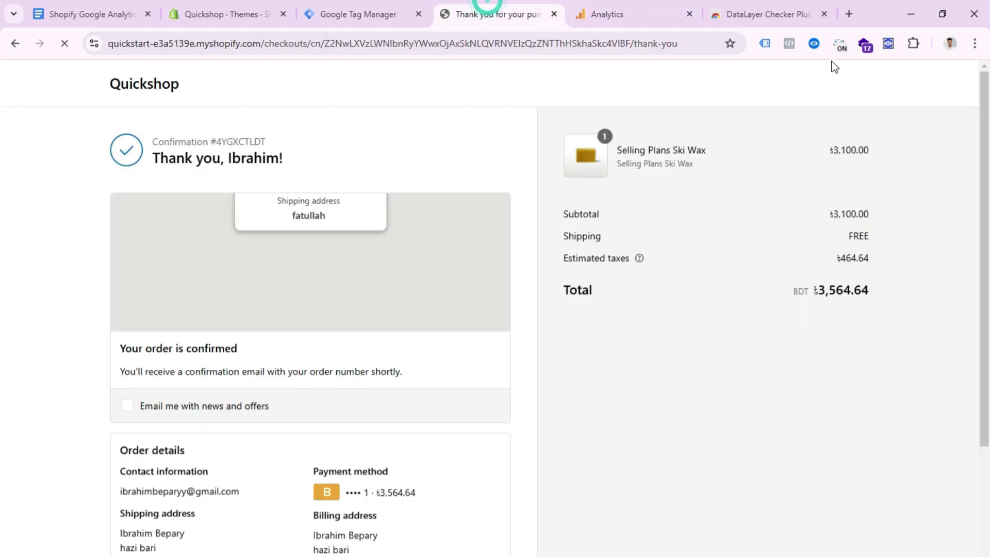
click(889, 44)
click(889, 44)
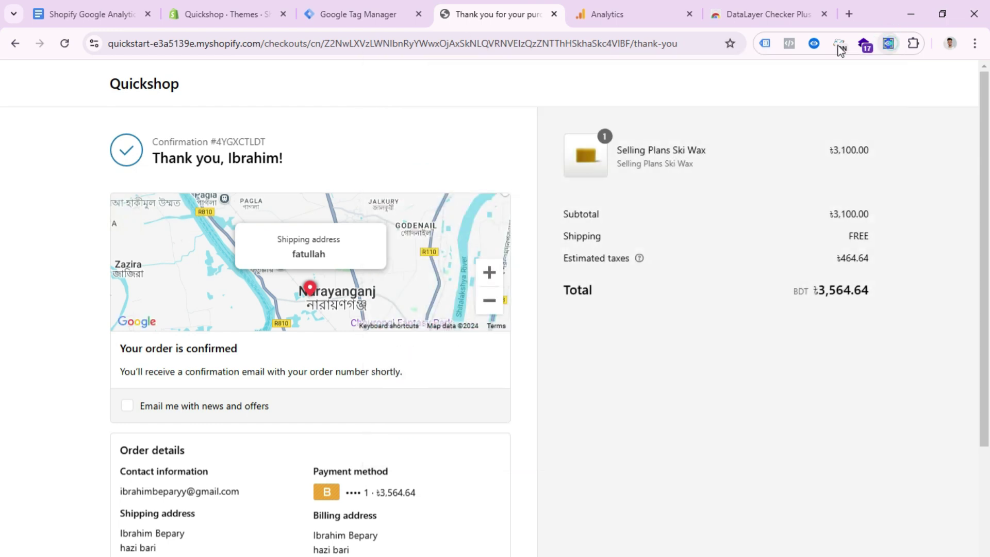
click(621, 10)
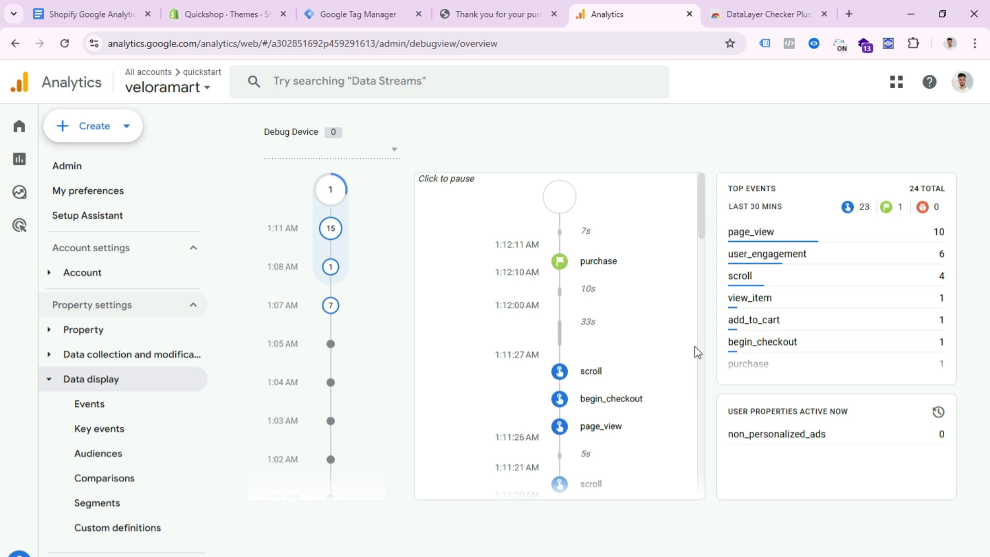
- Confirm the purchase event in DebugView and the thank-you page, then show the quickstart container overview
scroll(910, 311, down, 1)
scroll(910, 312, up, 1)
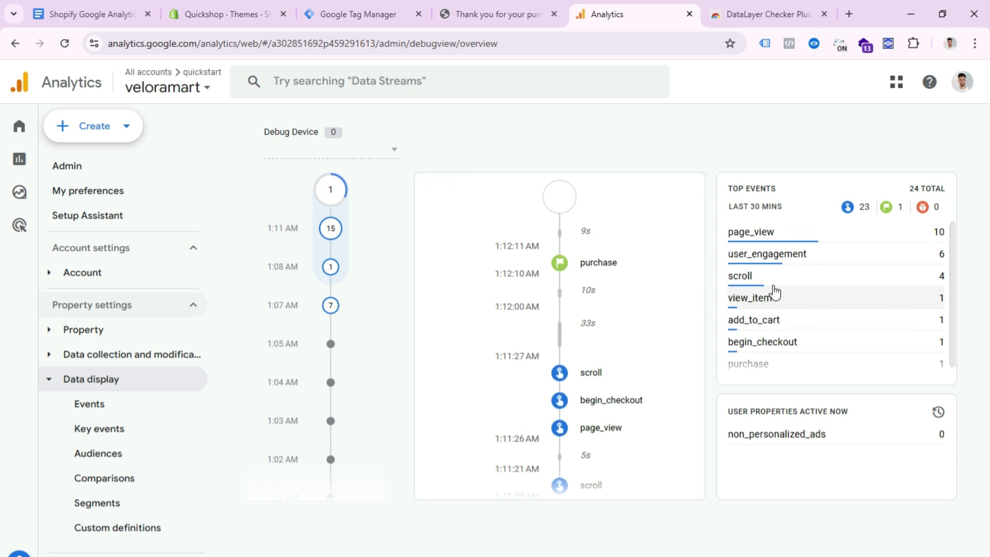
click(544, 7)
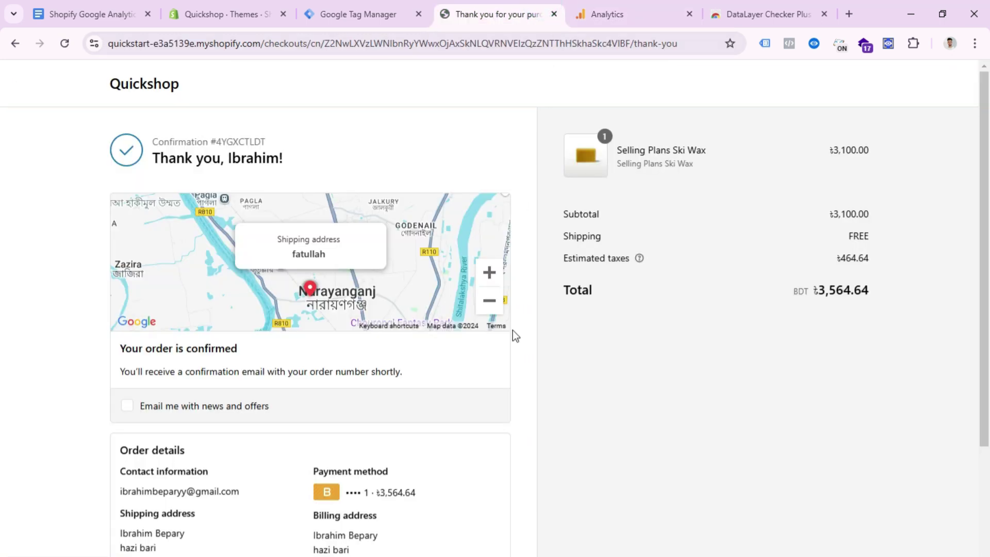
right_click(519, 441)
click(762, 490)
click(648, 7)
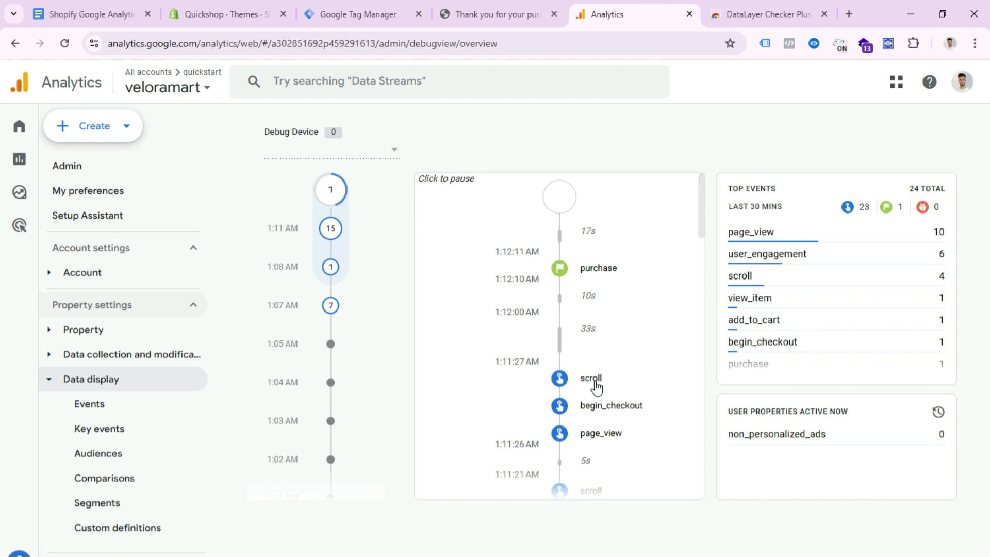
click(346, 6)
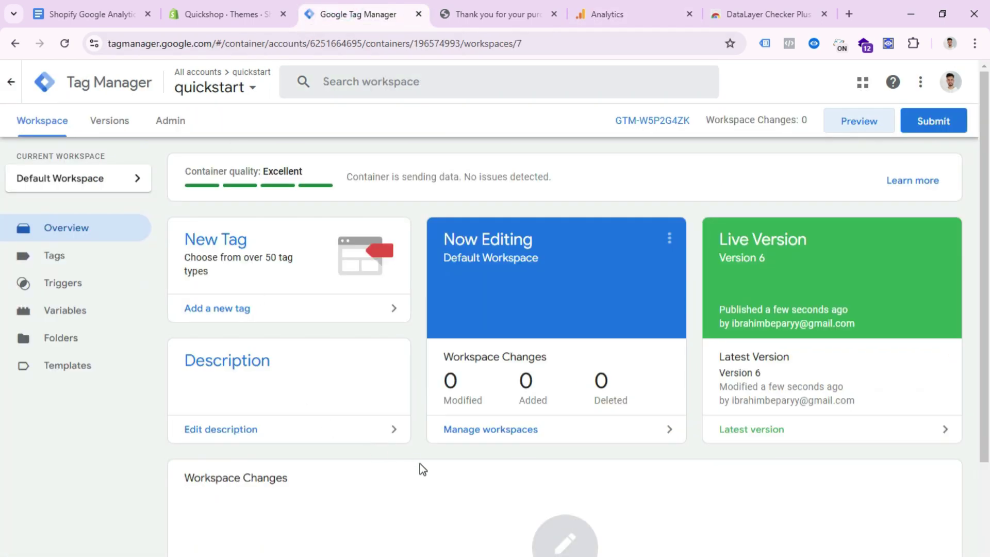